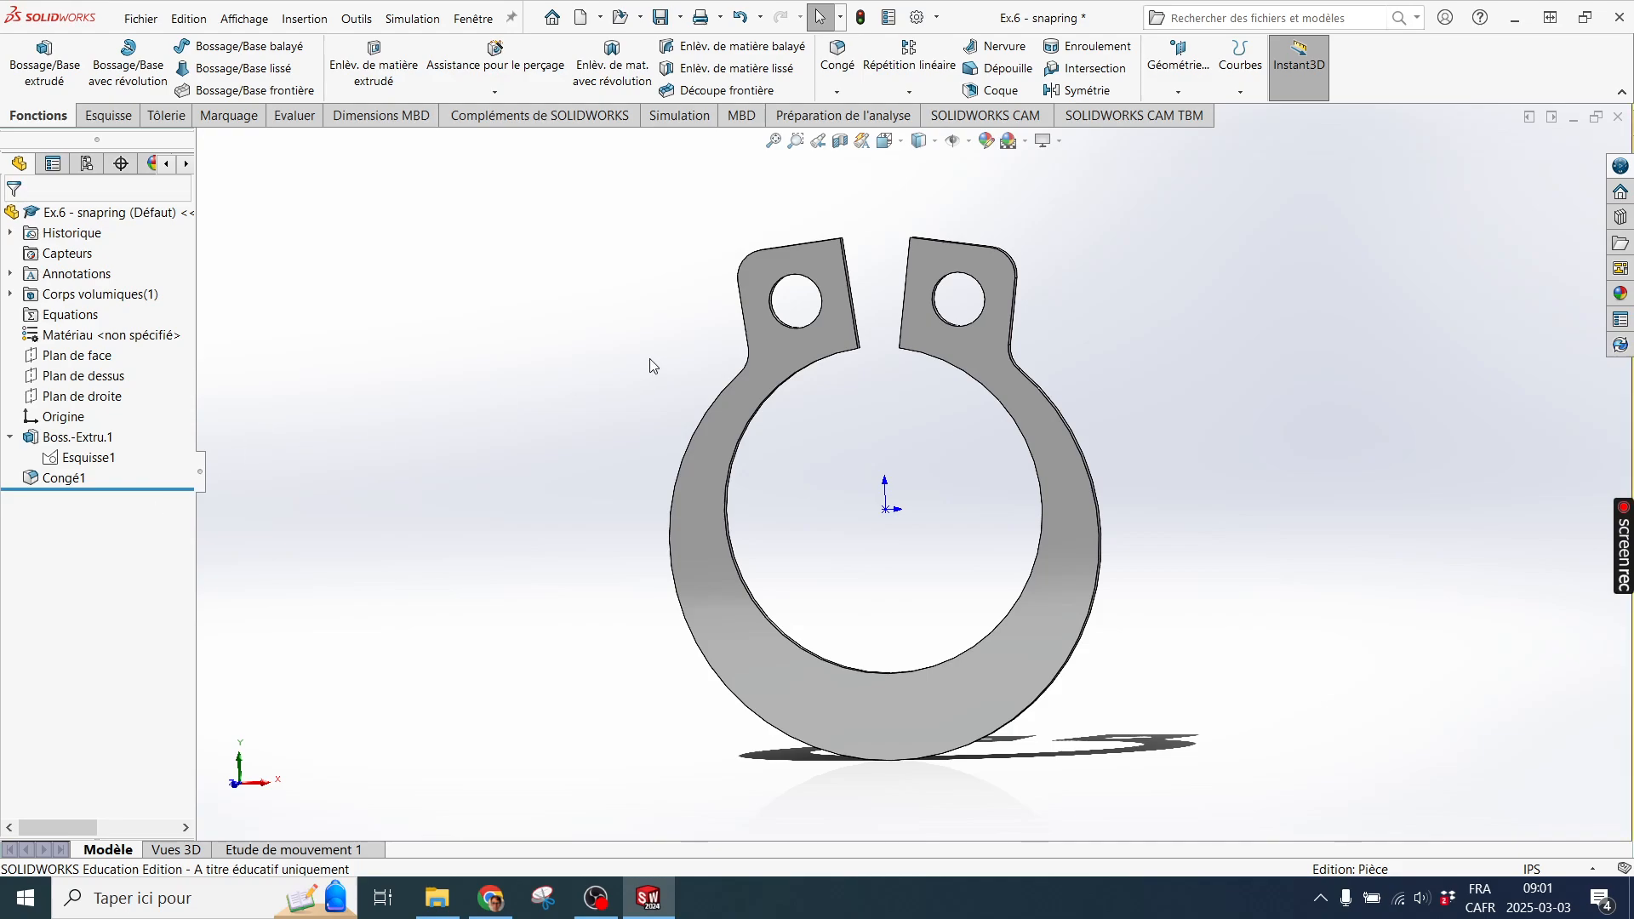
# Examine the snap ring from an angle, its configurations, the extrusion's sketch dimensions and the fillet feature.
pyautogui.moveTo(1094, 507); pyautogui.dragTo(977, 576, button='middle')
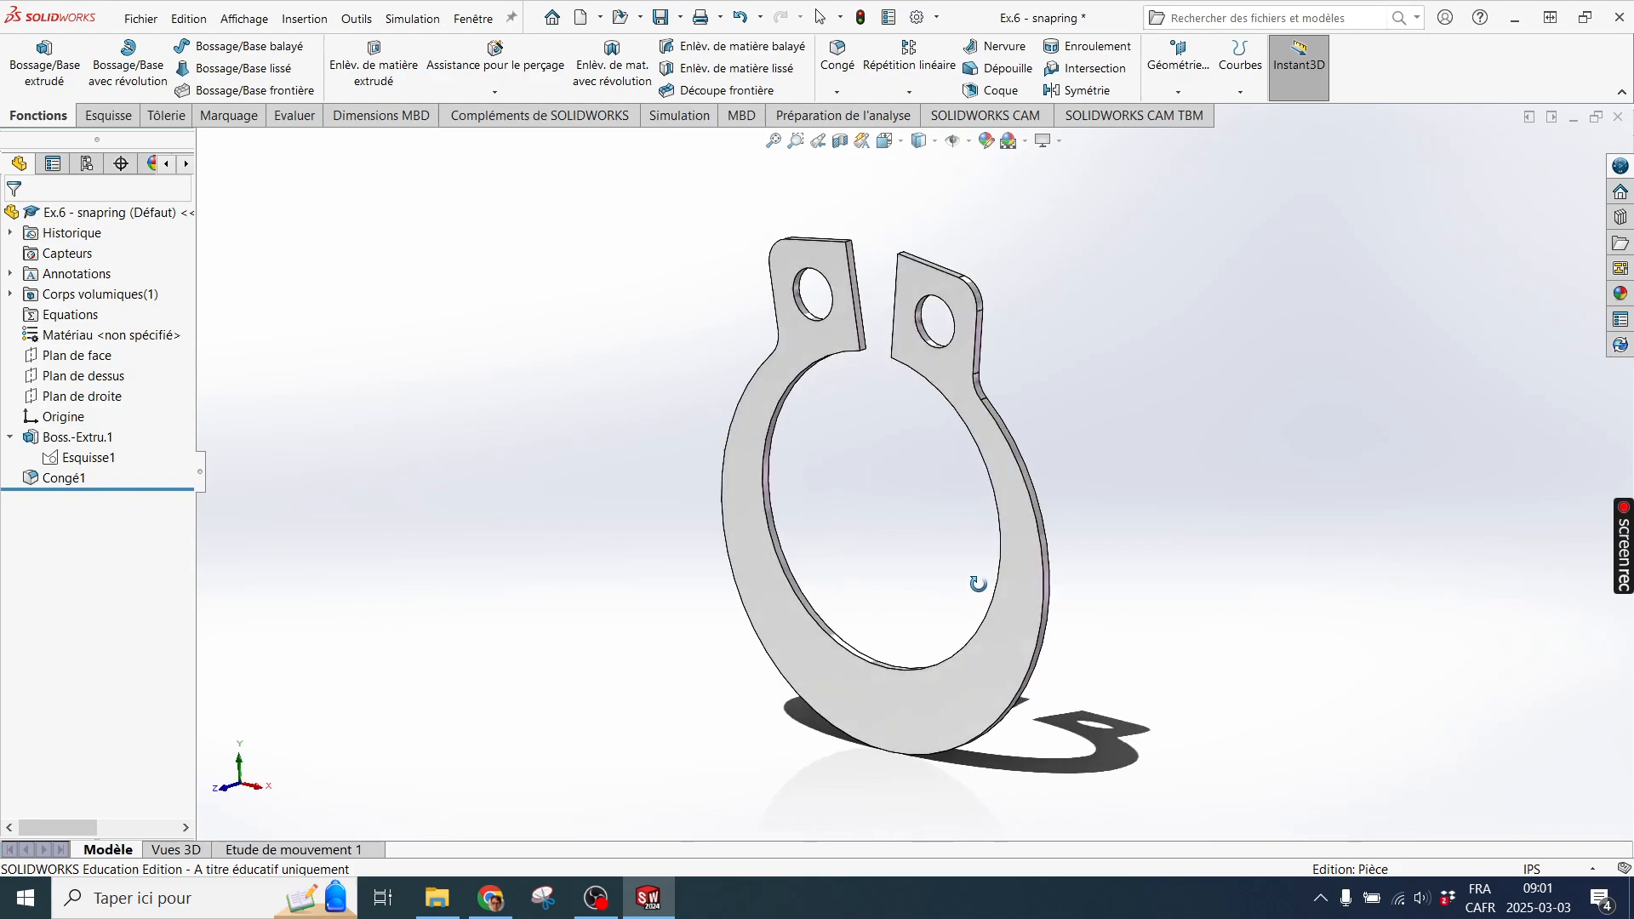
pyautogui.click(86, 162)
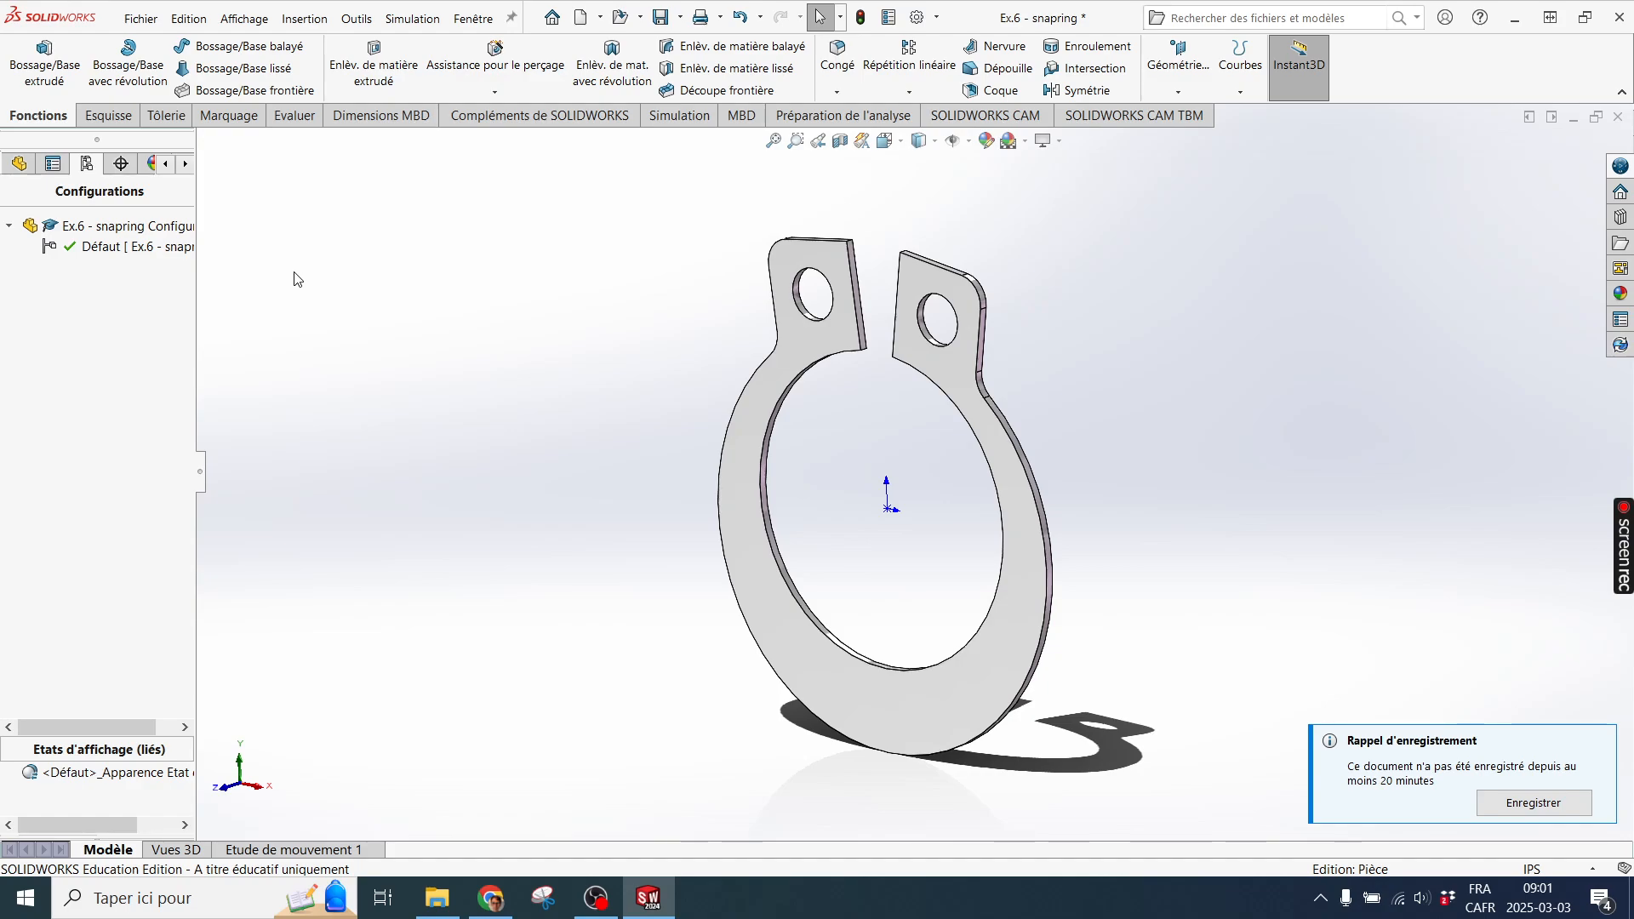
pyautogui.click(19, 163)
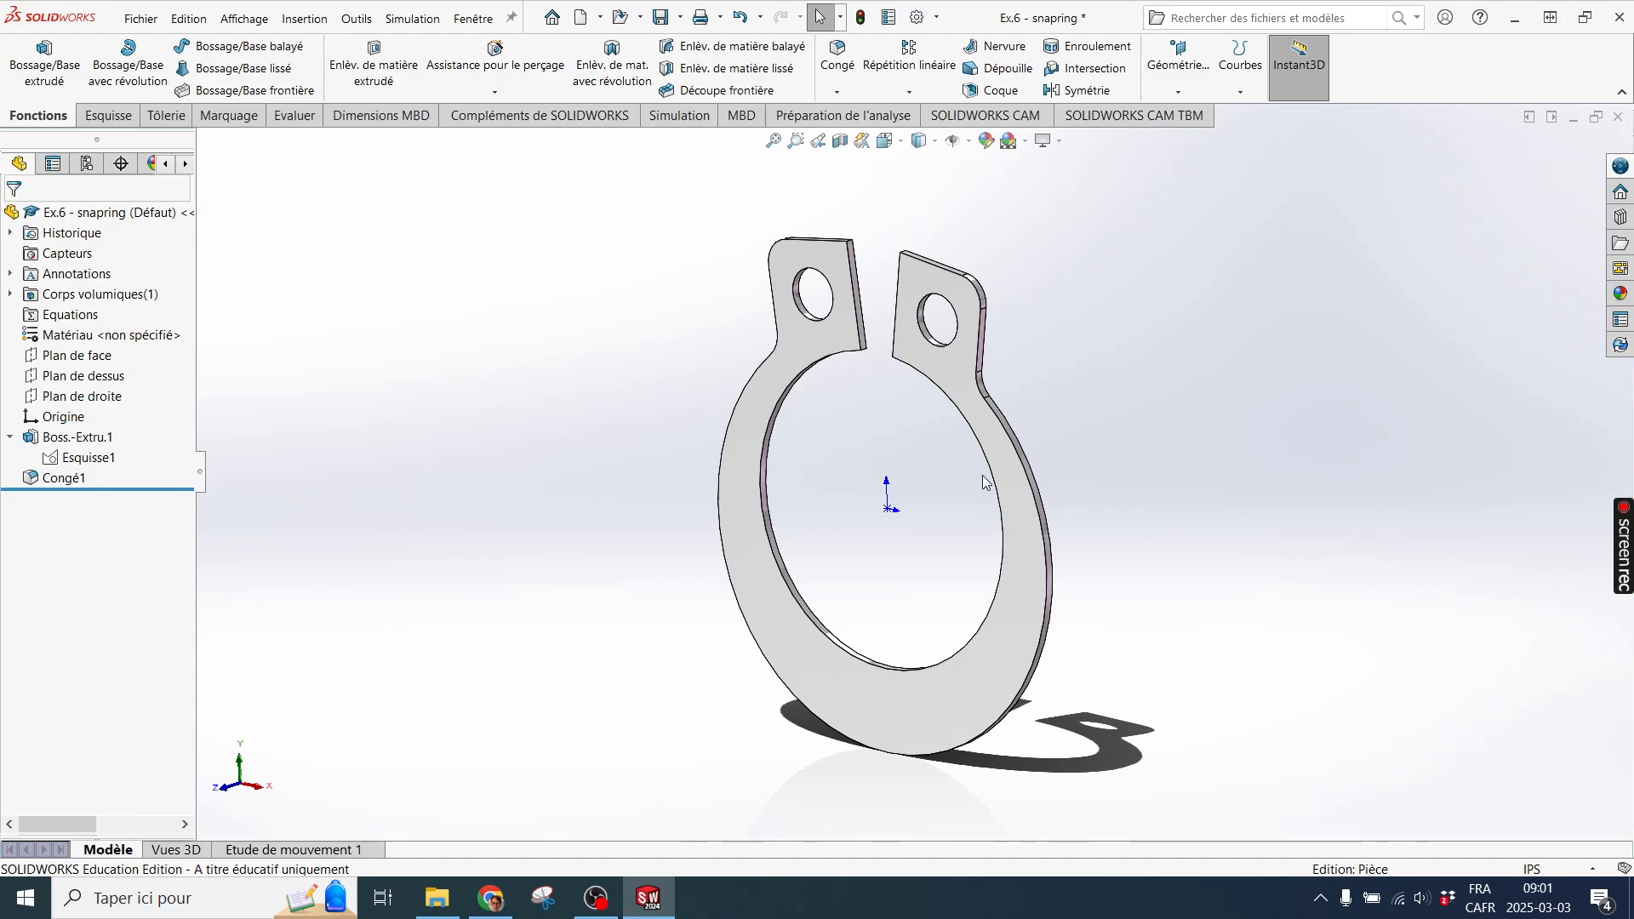
pyautogui.moveTo(983, 477)
pyautogui.mouseDown(button='middle')
pyautogui.moveTo(1018, 444)
pyautogui.moveTo(988, 477)
pyautogui.mouseUp(button='middle')
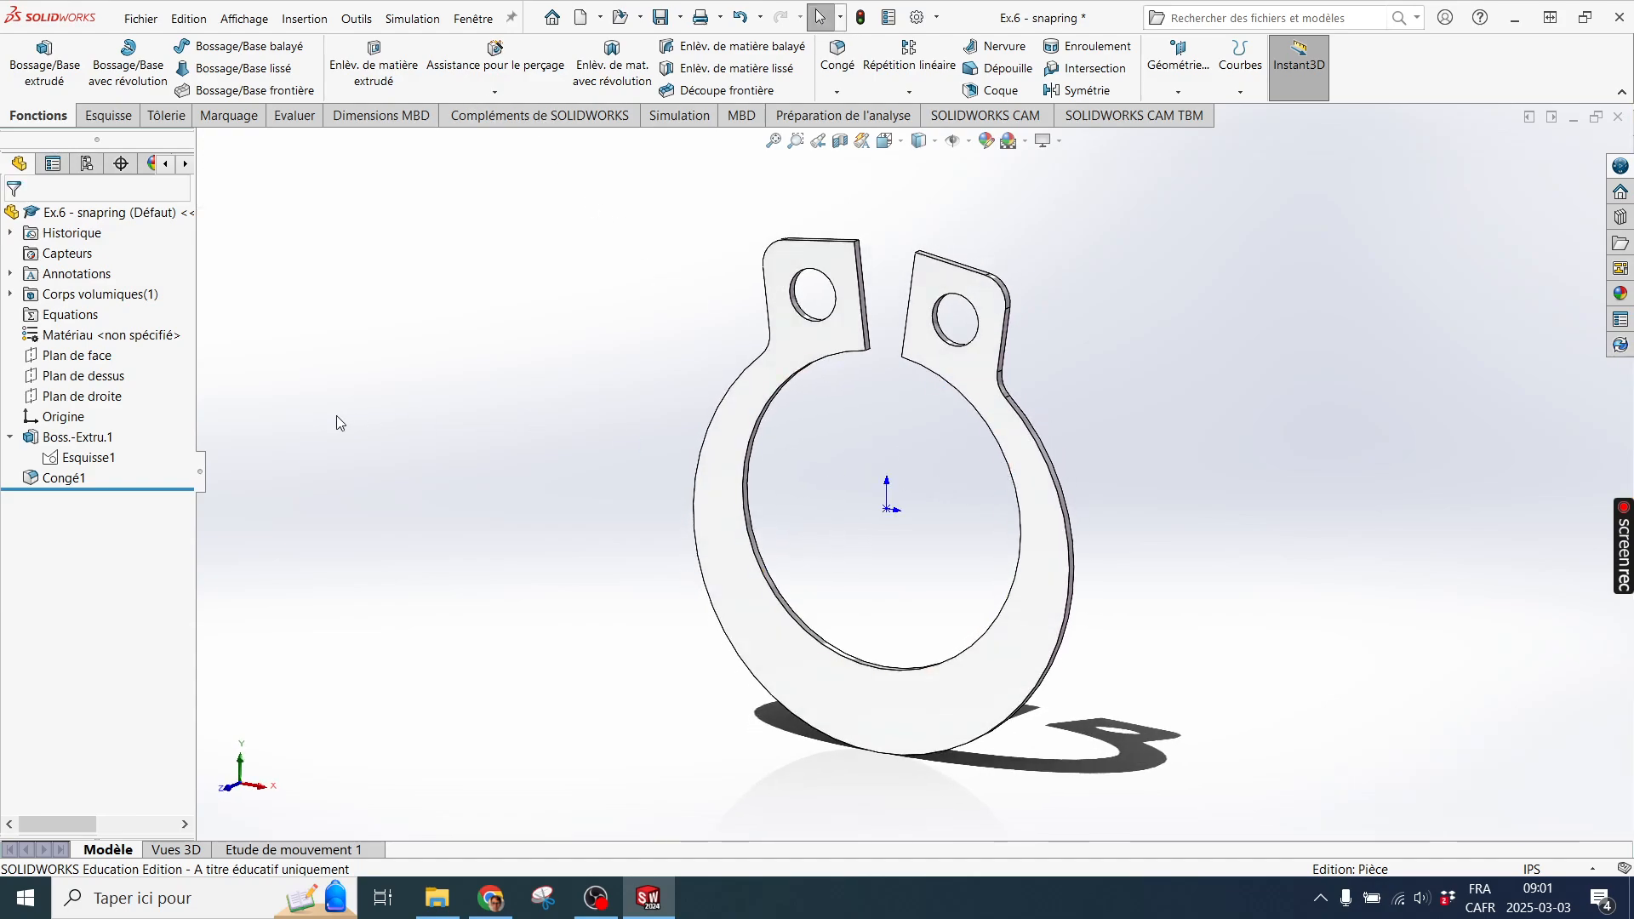
pyautogui.click(93, 462)
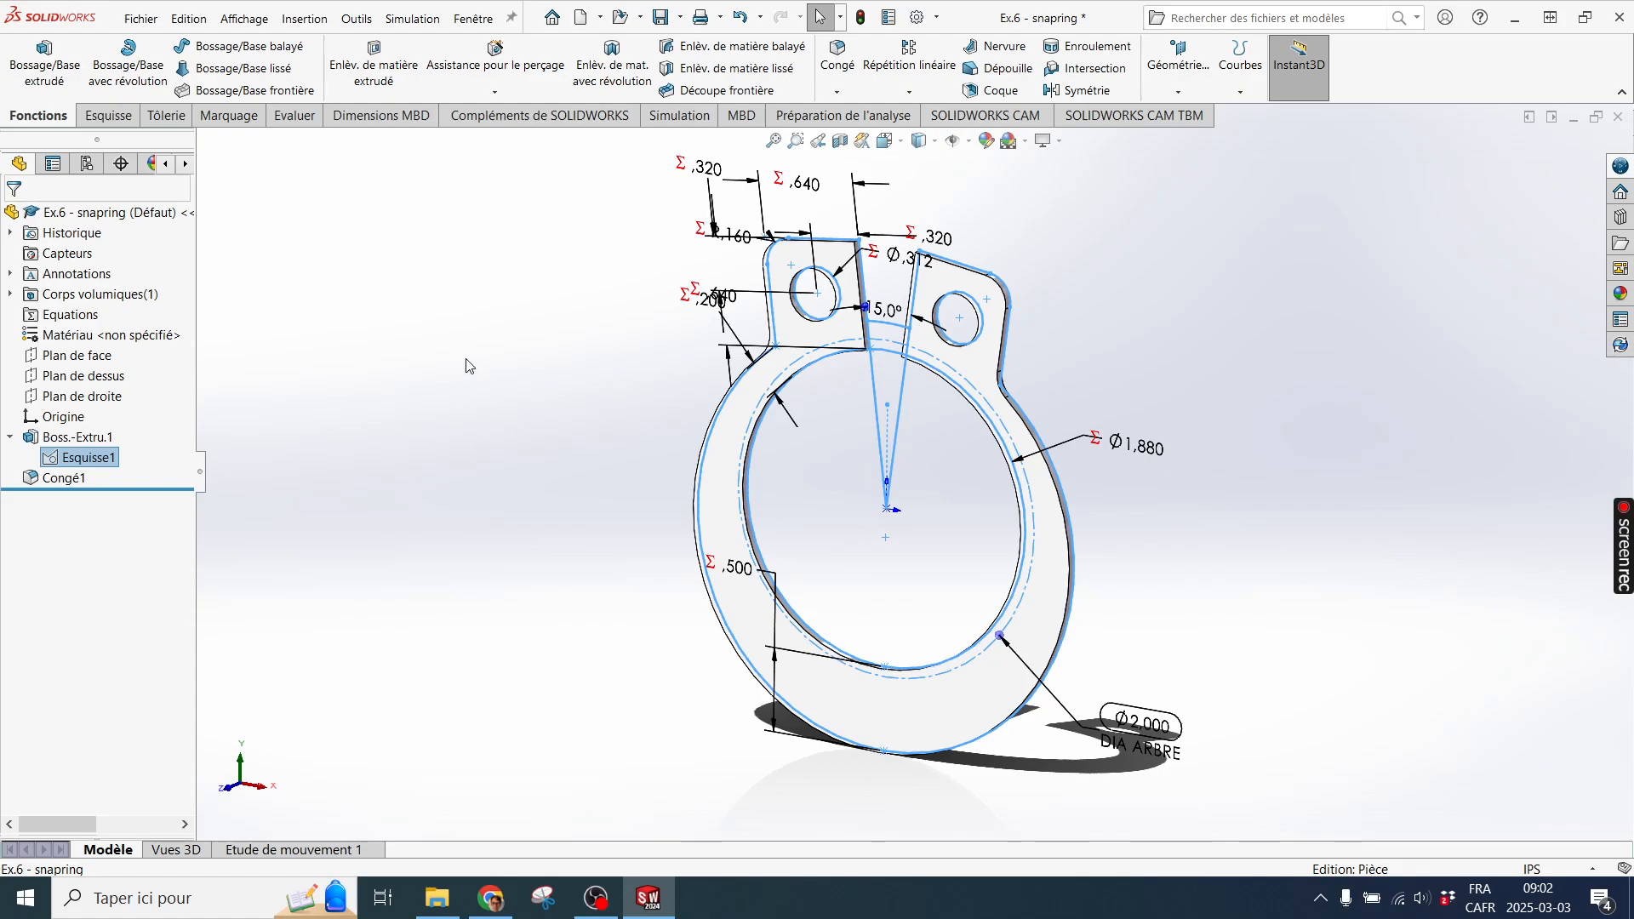
pyautogui.click(77, 438)
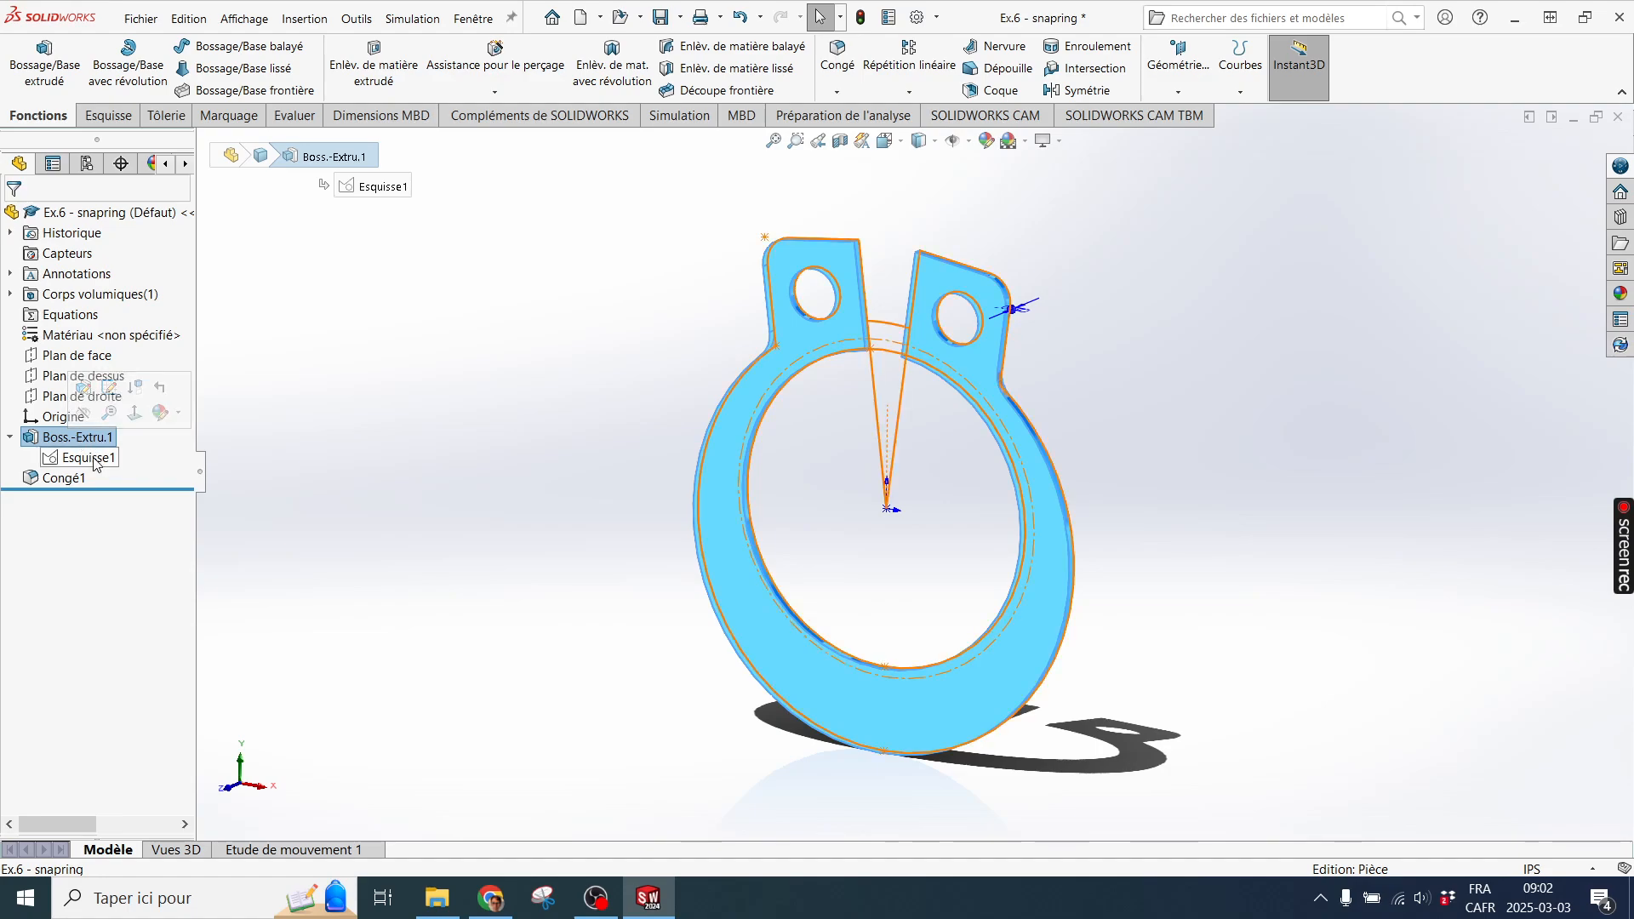
pyautogui.click(94, 460)
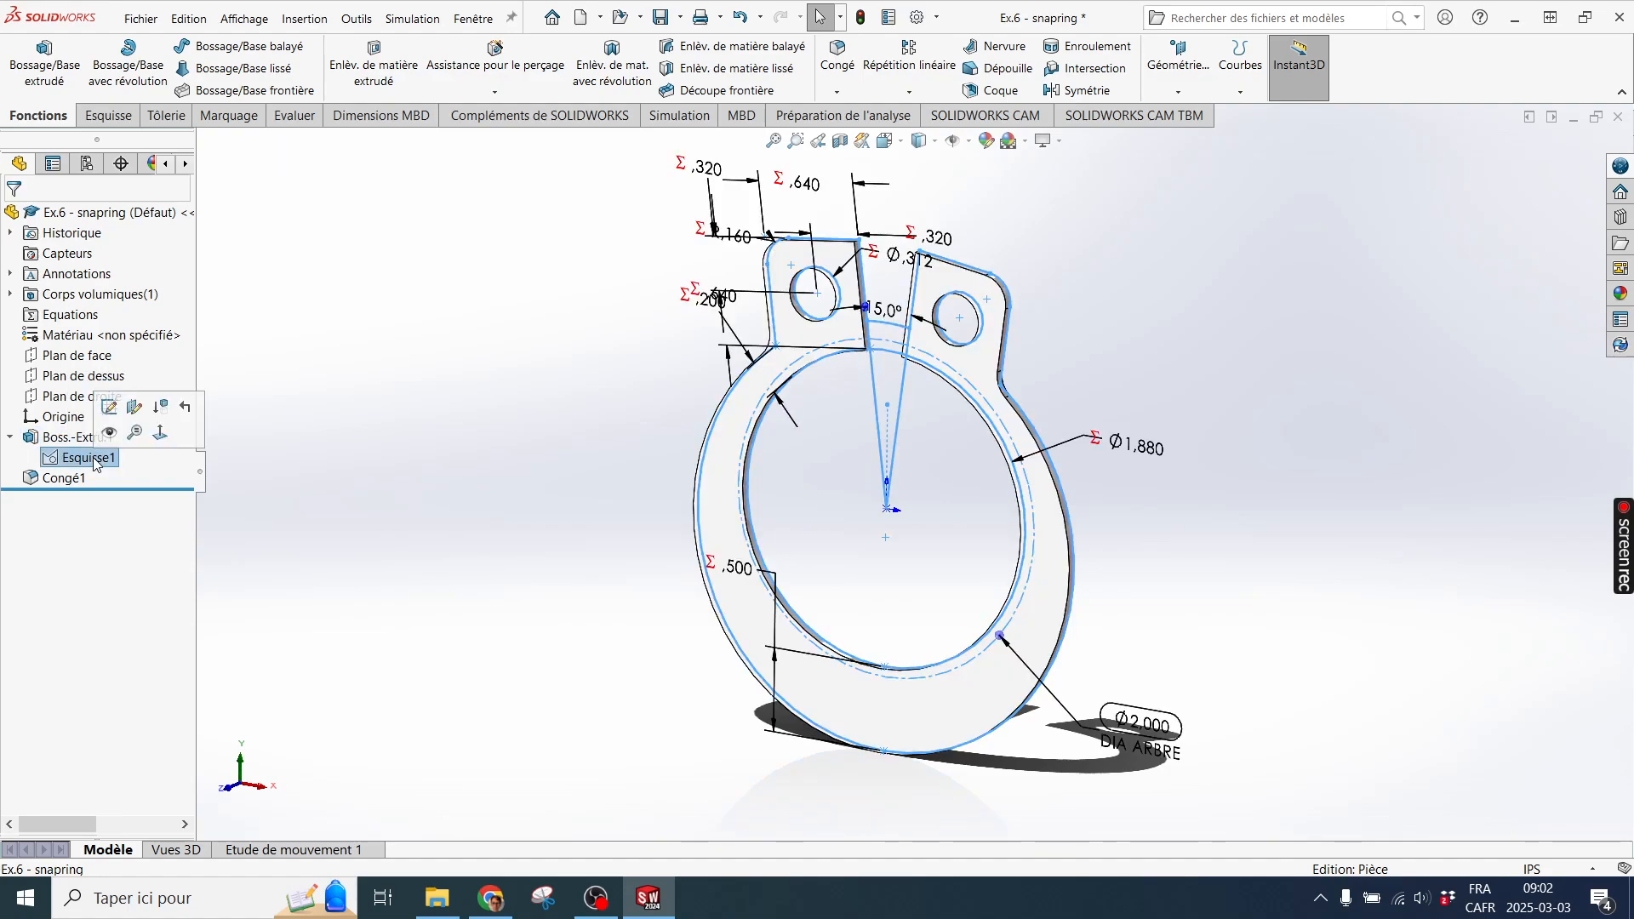
pyautogui.click(53, 478)
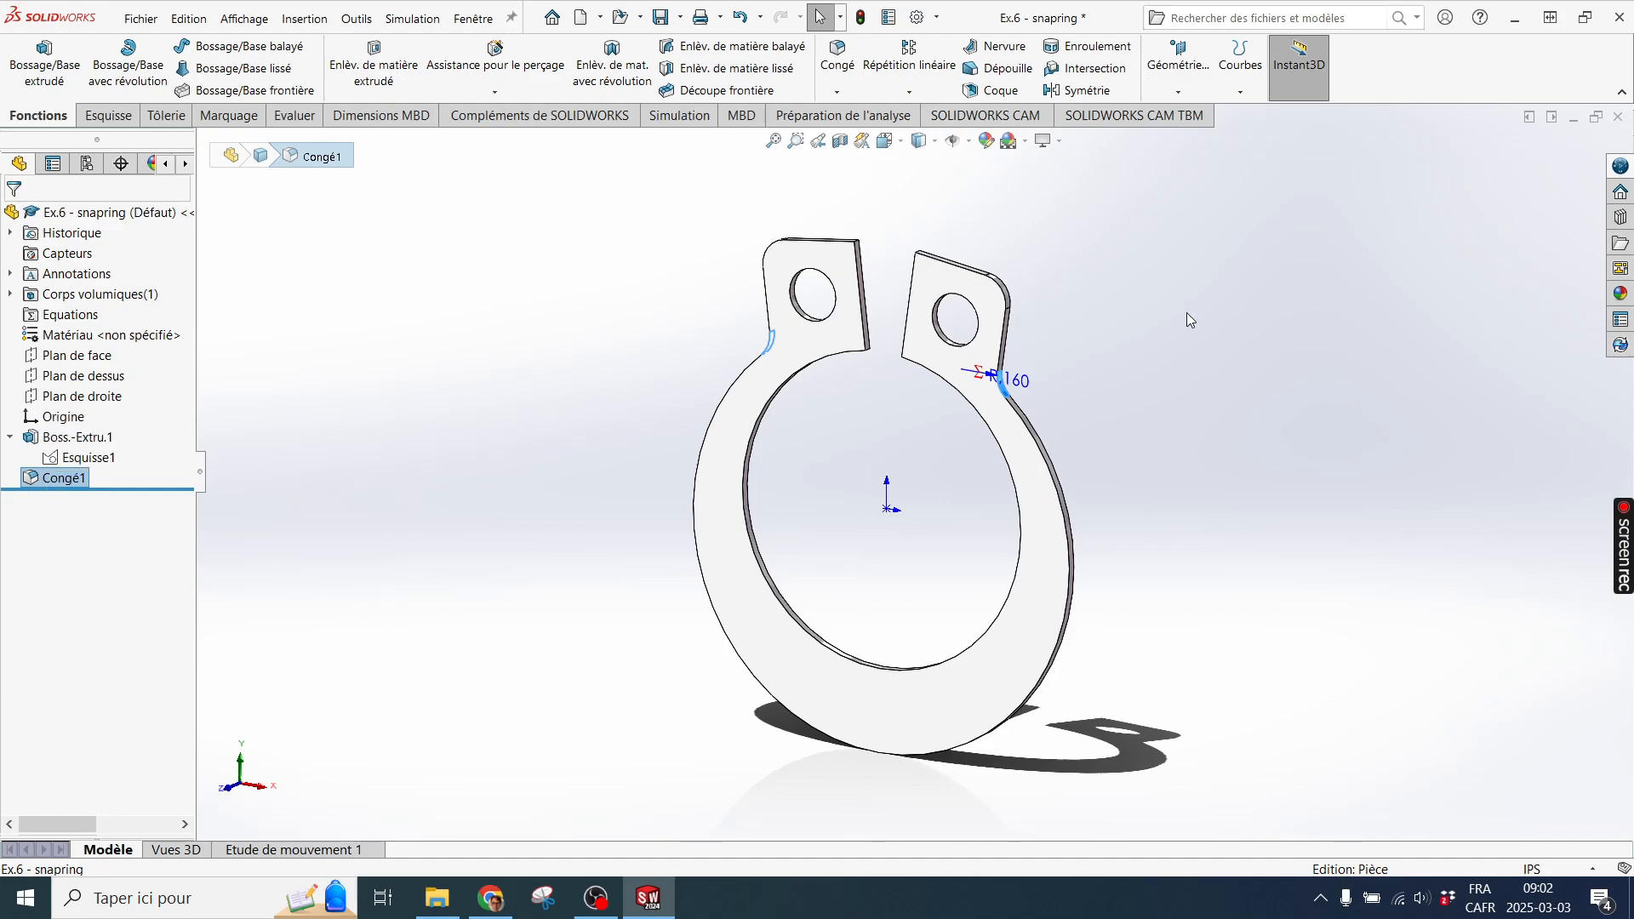
pyautogui.scroll(-5, 997, 408)
pyautogui.scroll(-2, 996, 406)
pyautogui.scroll(8, 986, 383)
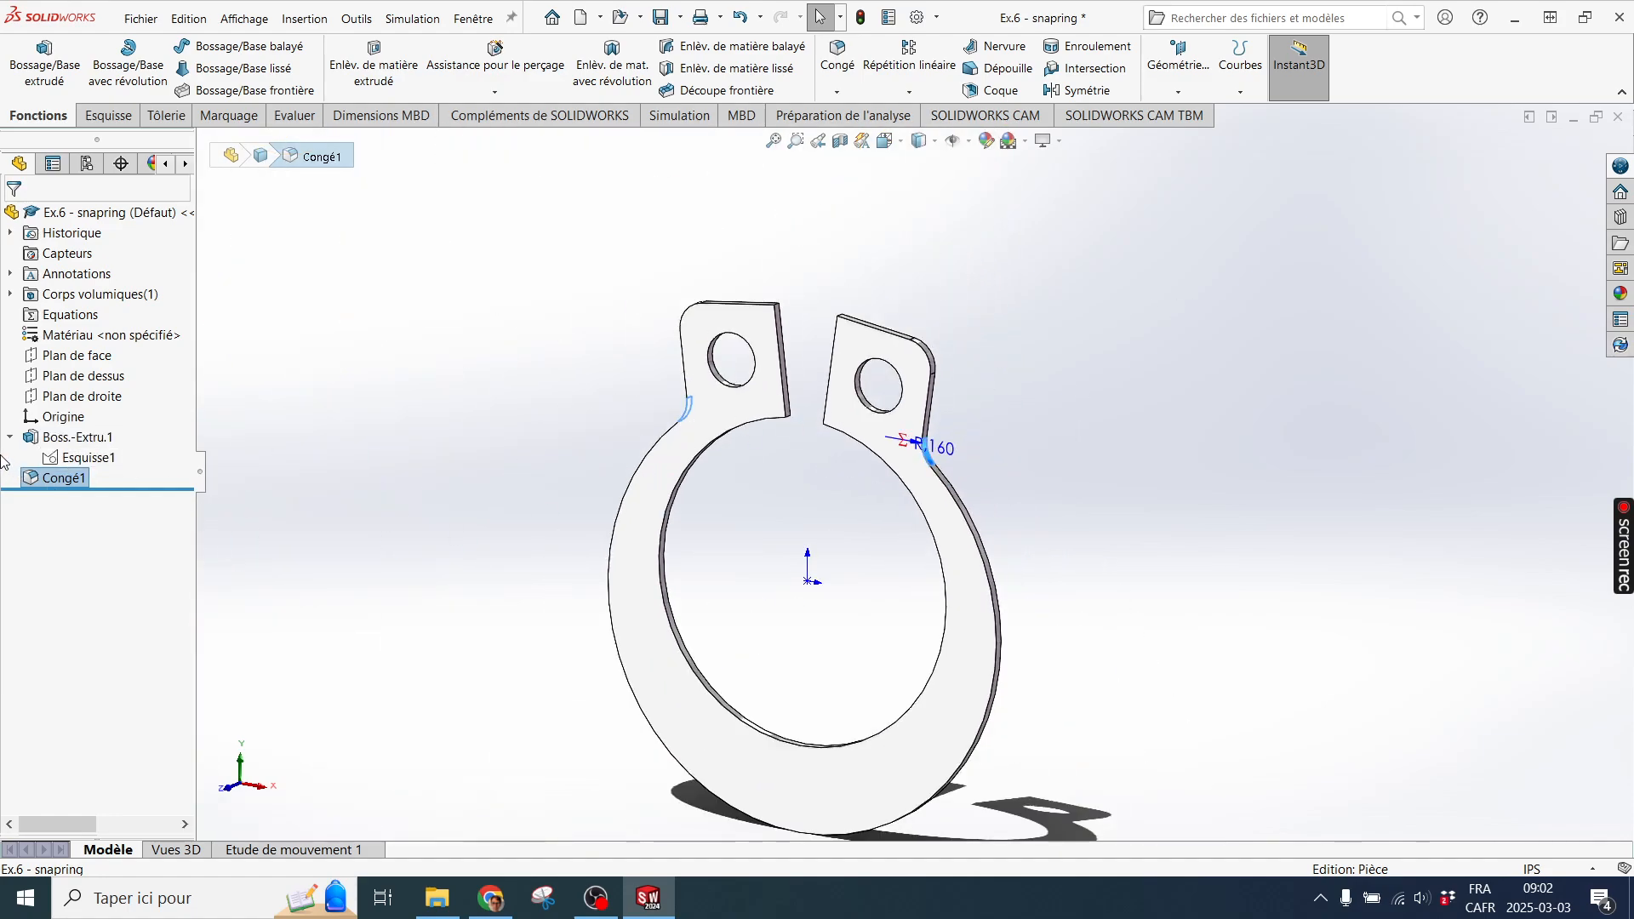
# Open the sketch of the ring's extrusion for editing.
pyautogui.click(70, 460)
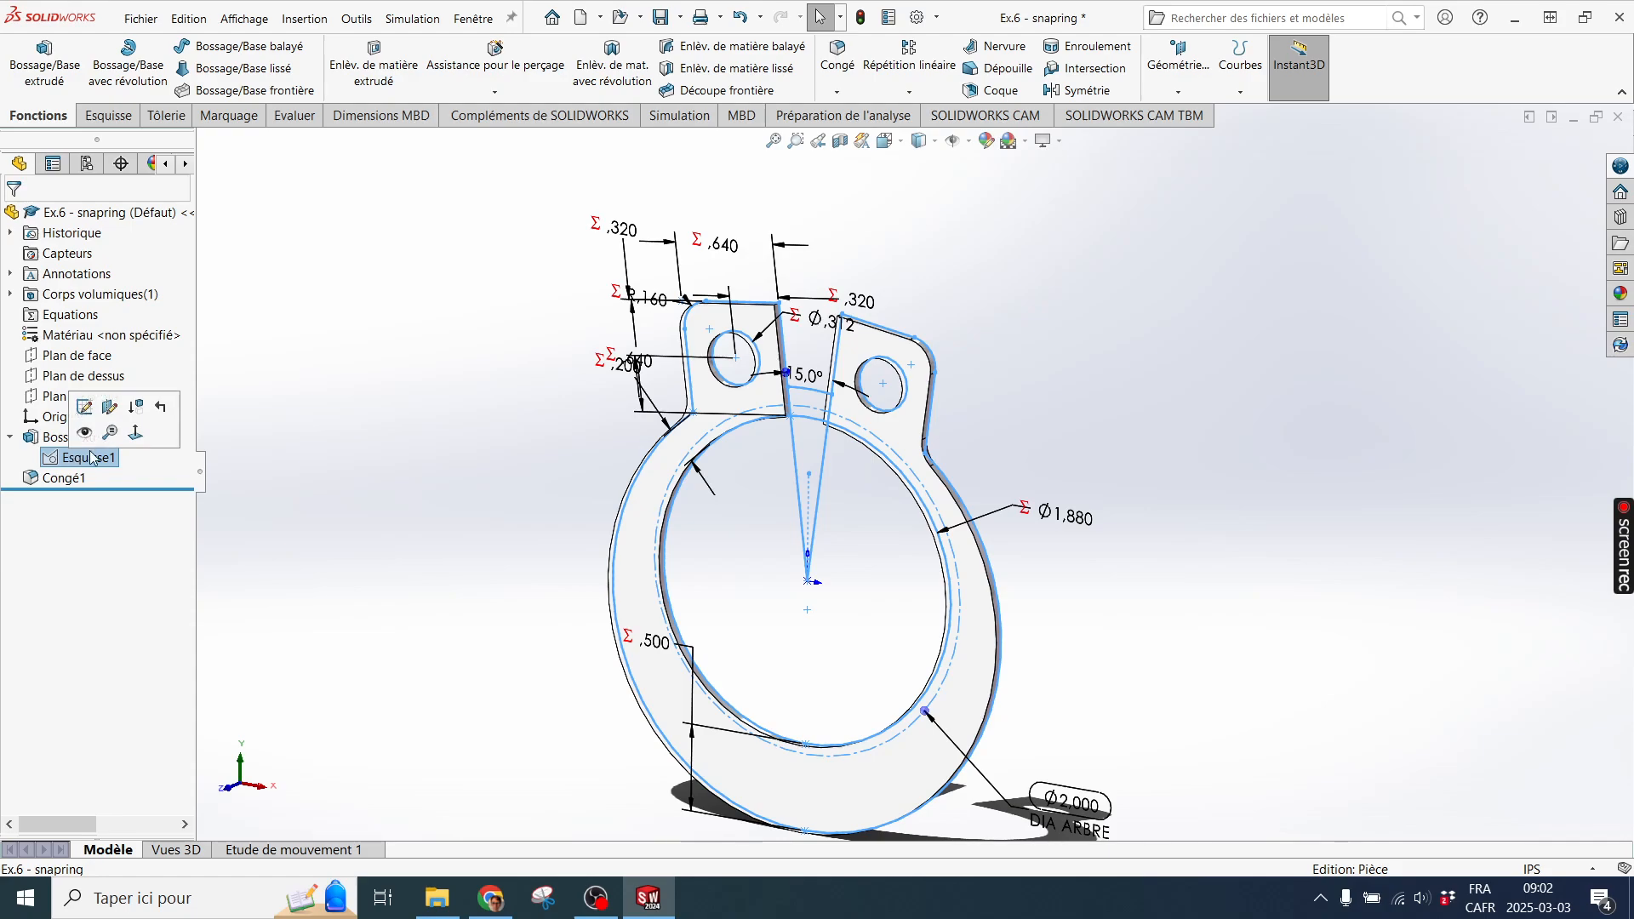
pyautogui.click(84, 407)
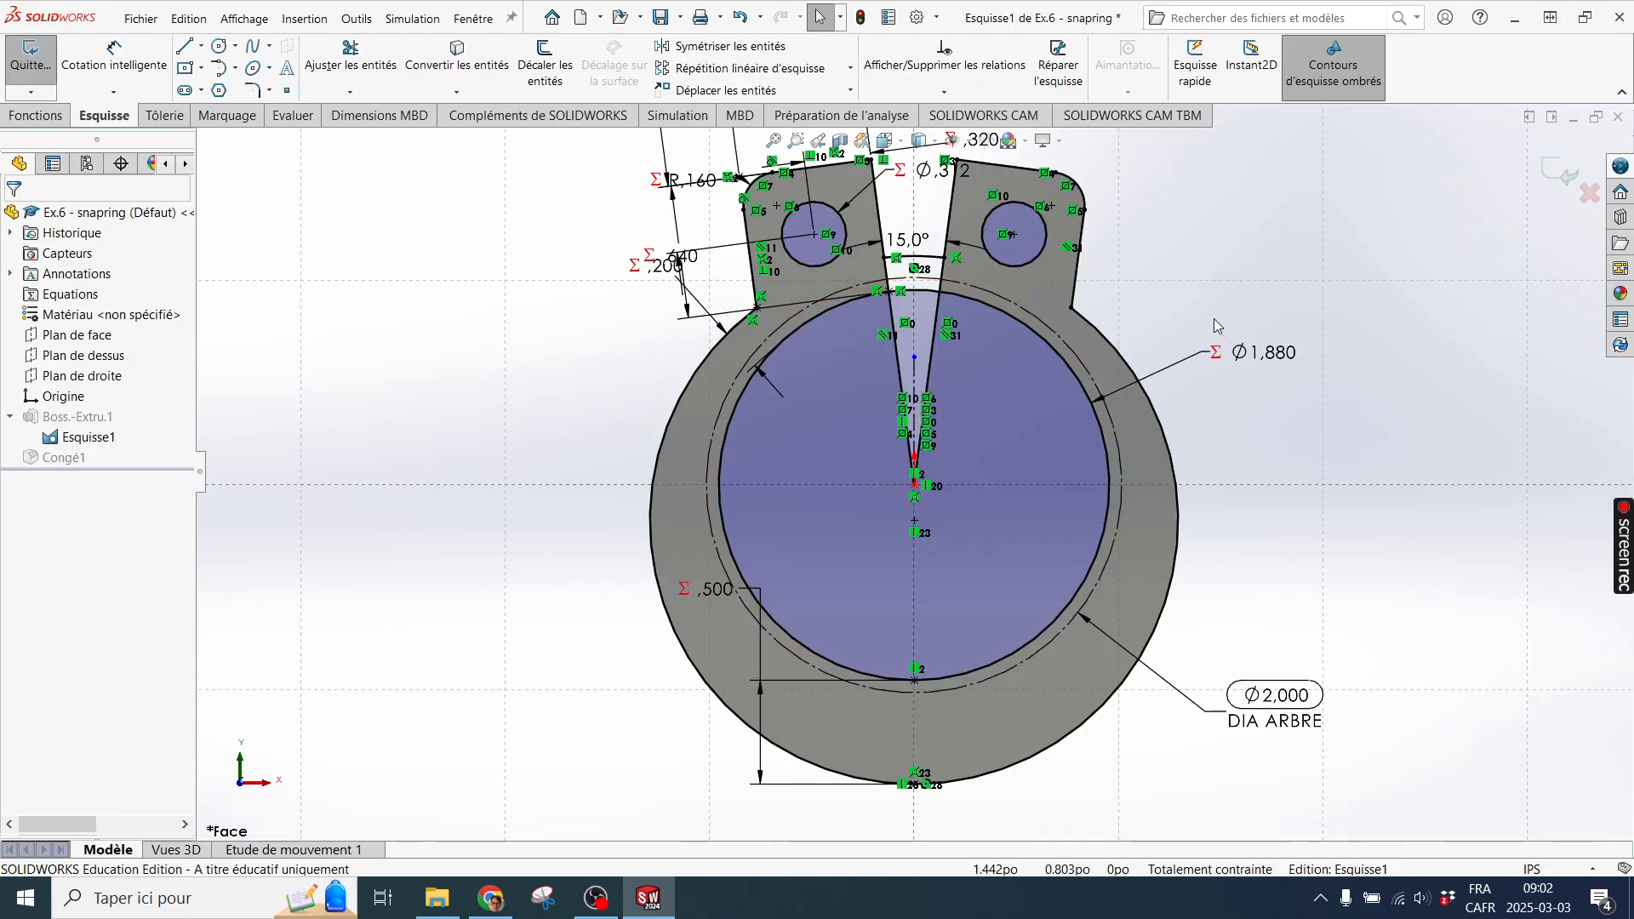
pyautogui.scroll(-3, 962, 308)
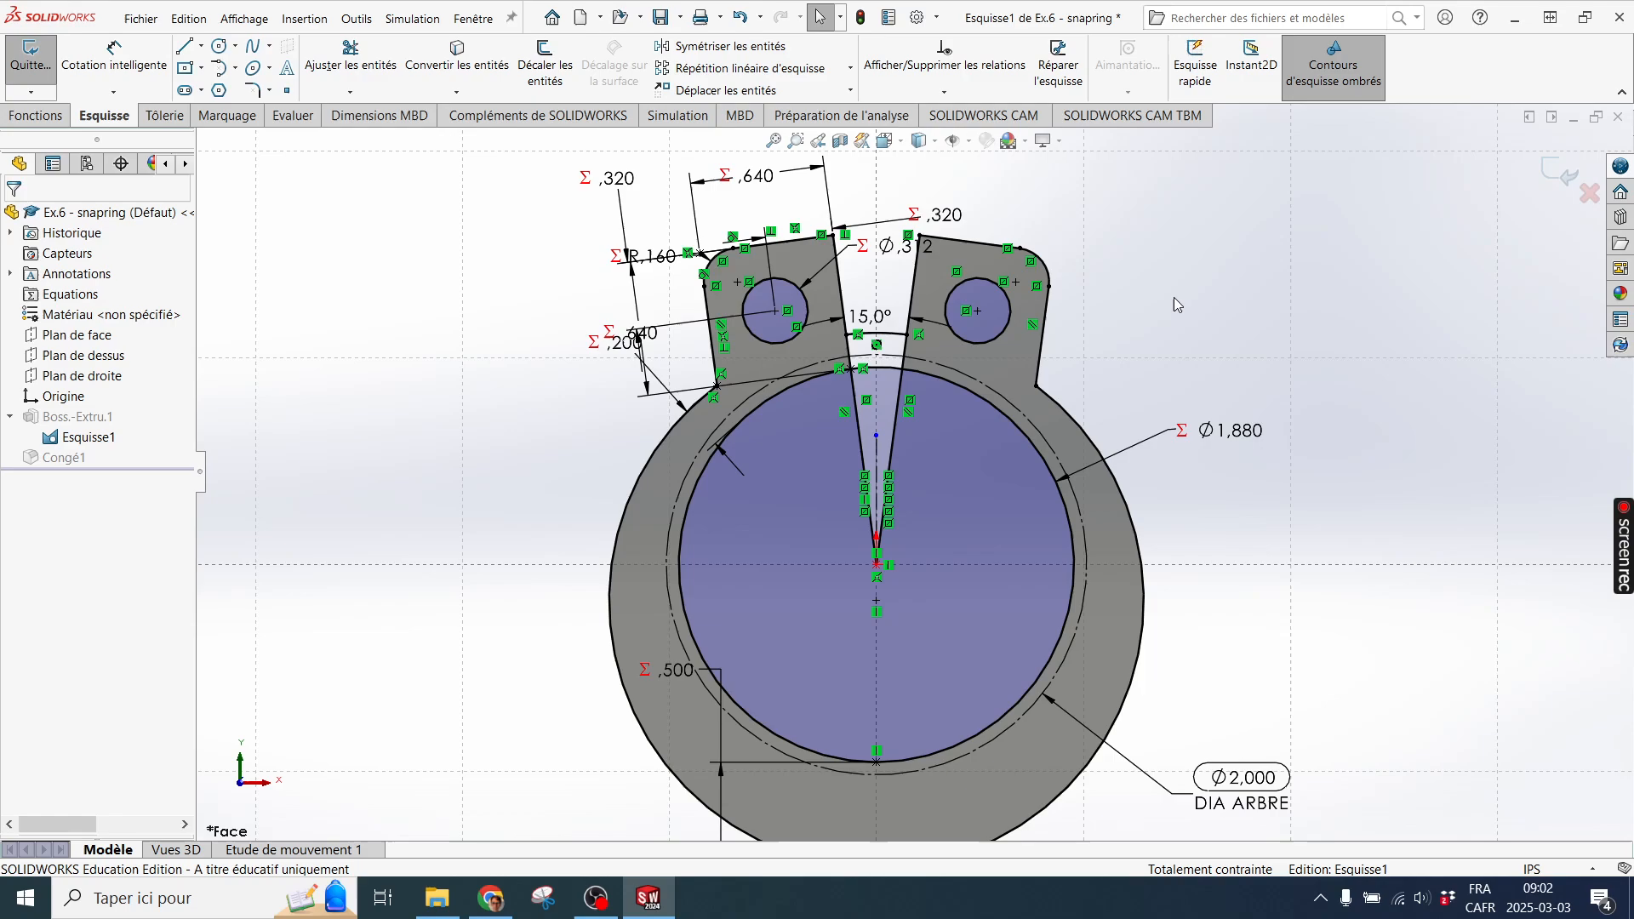
pyautogui.scroll(1, 1221, 592)
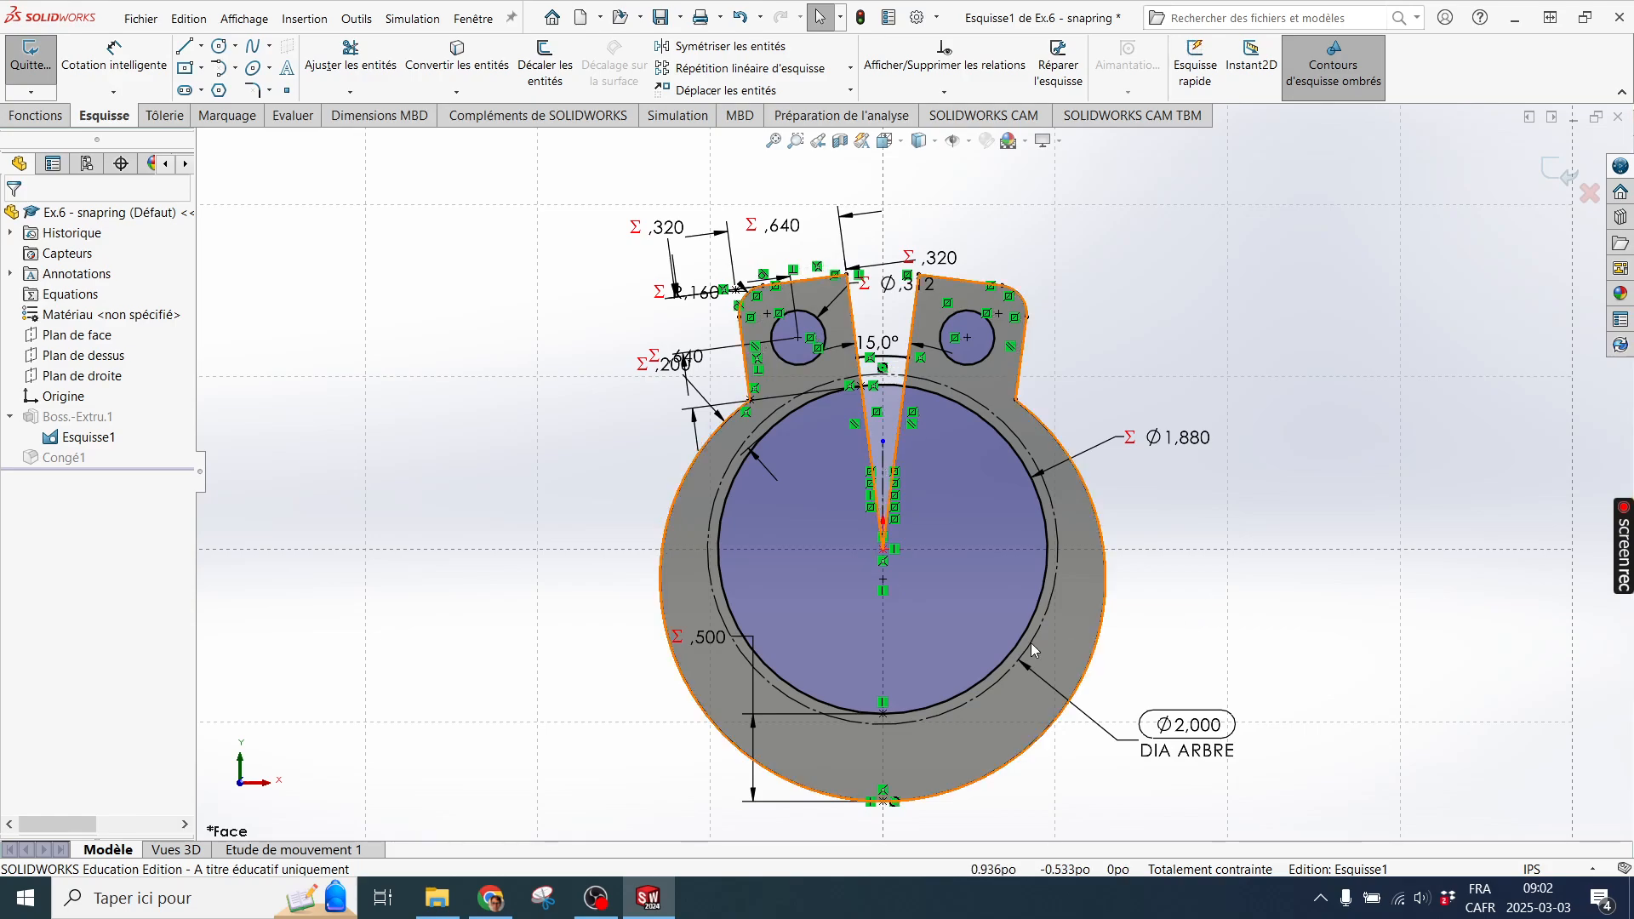
# Inspect the construction circle and the inspection-dimension option of its DIA ARBRE diameter dimension.
pyautogui.click(1009, 667)
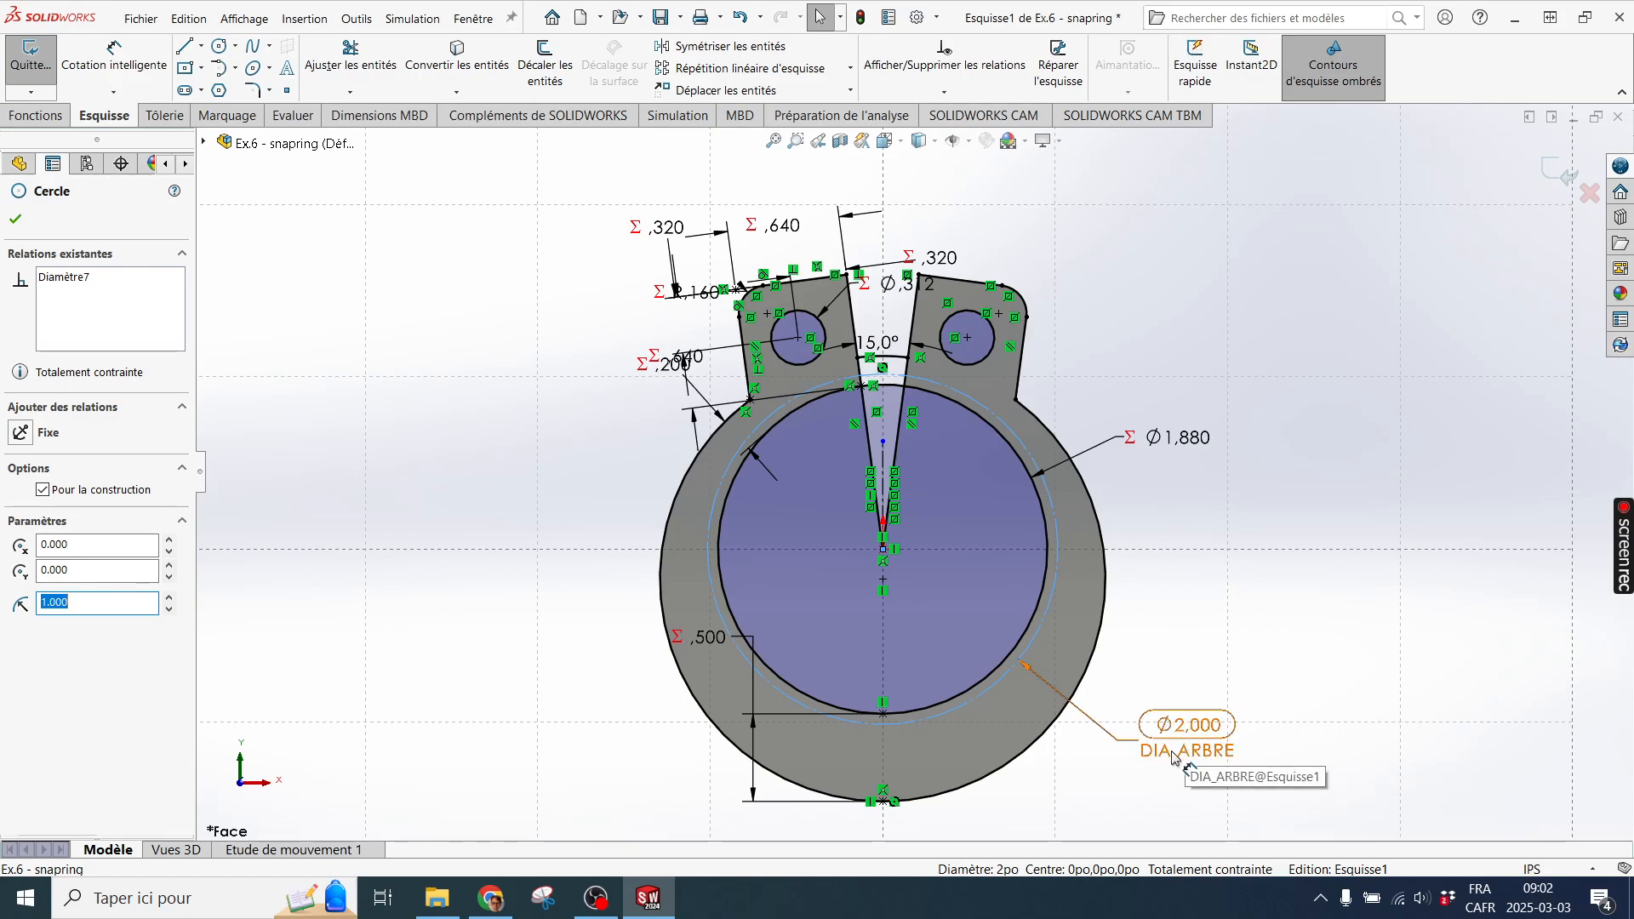
pyautogui.click(1183, 724)
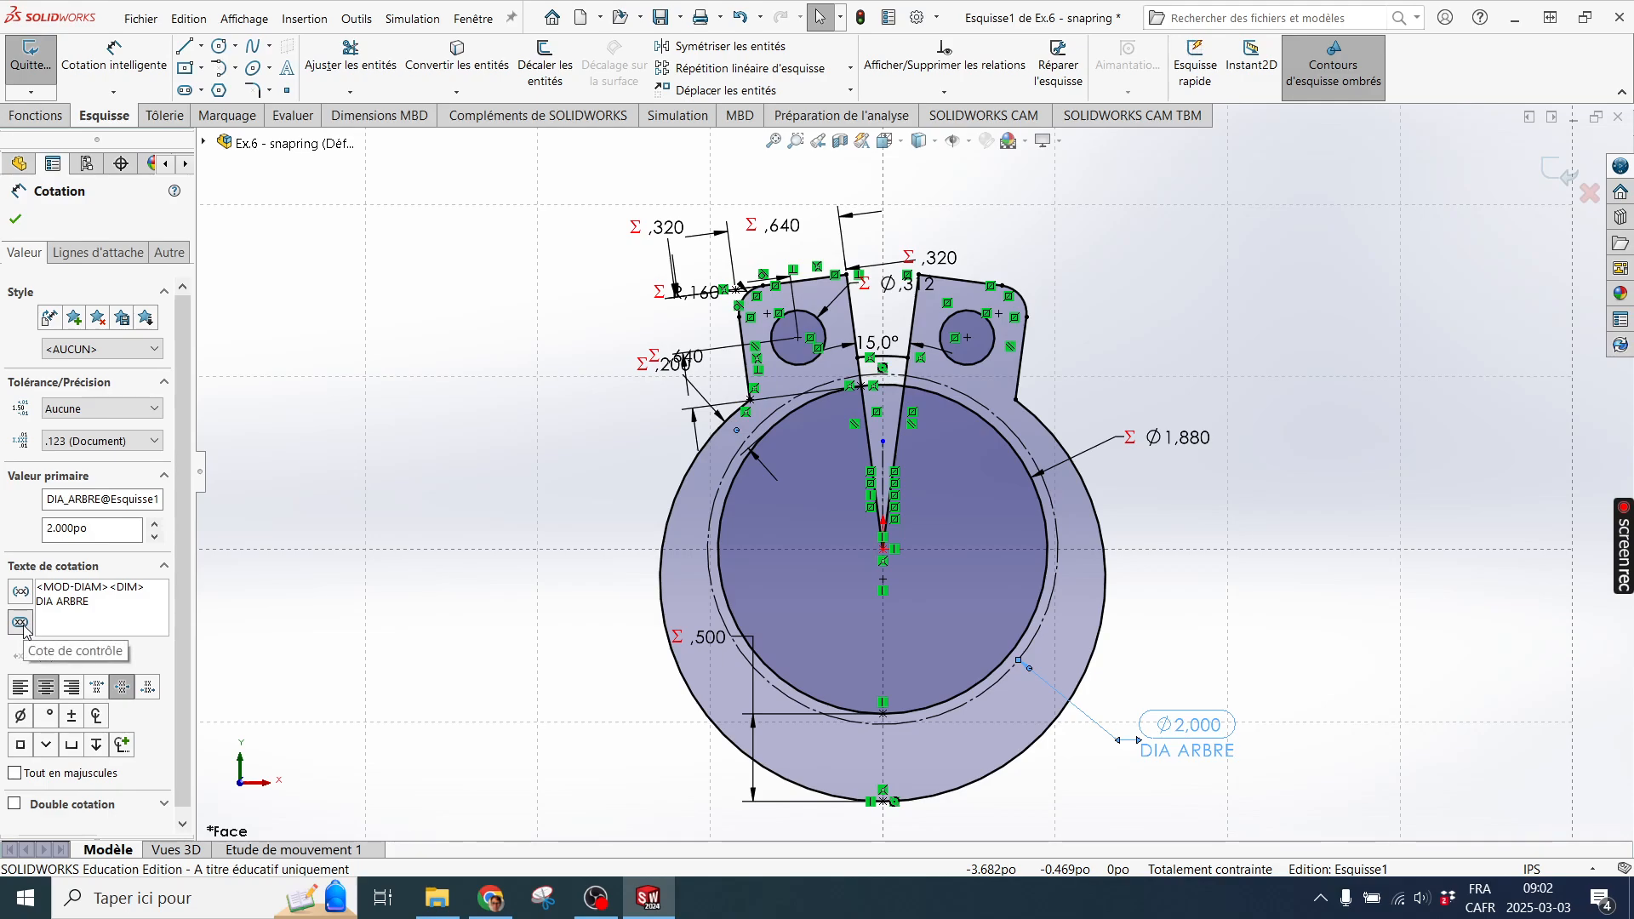
pyautogui.click(23, 625)
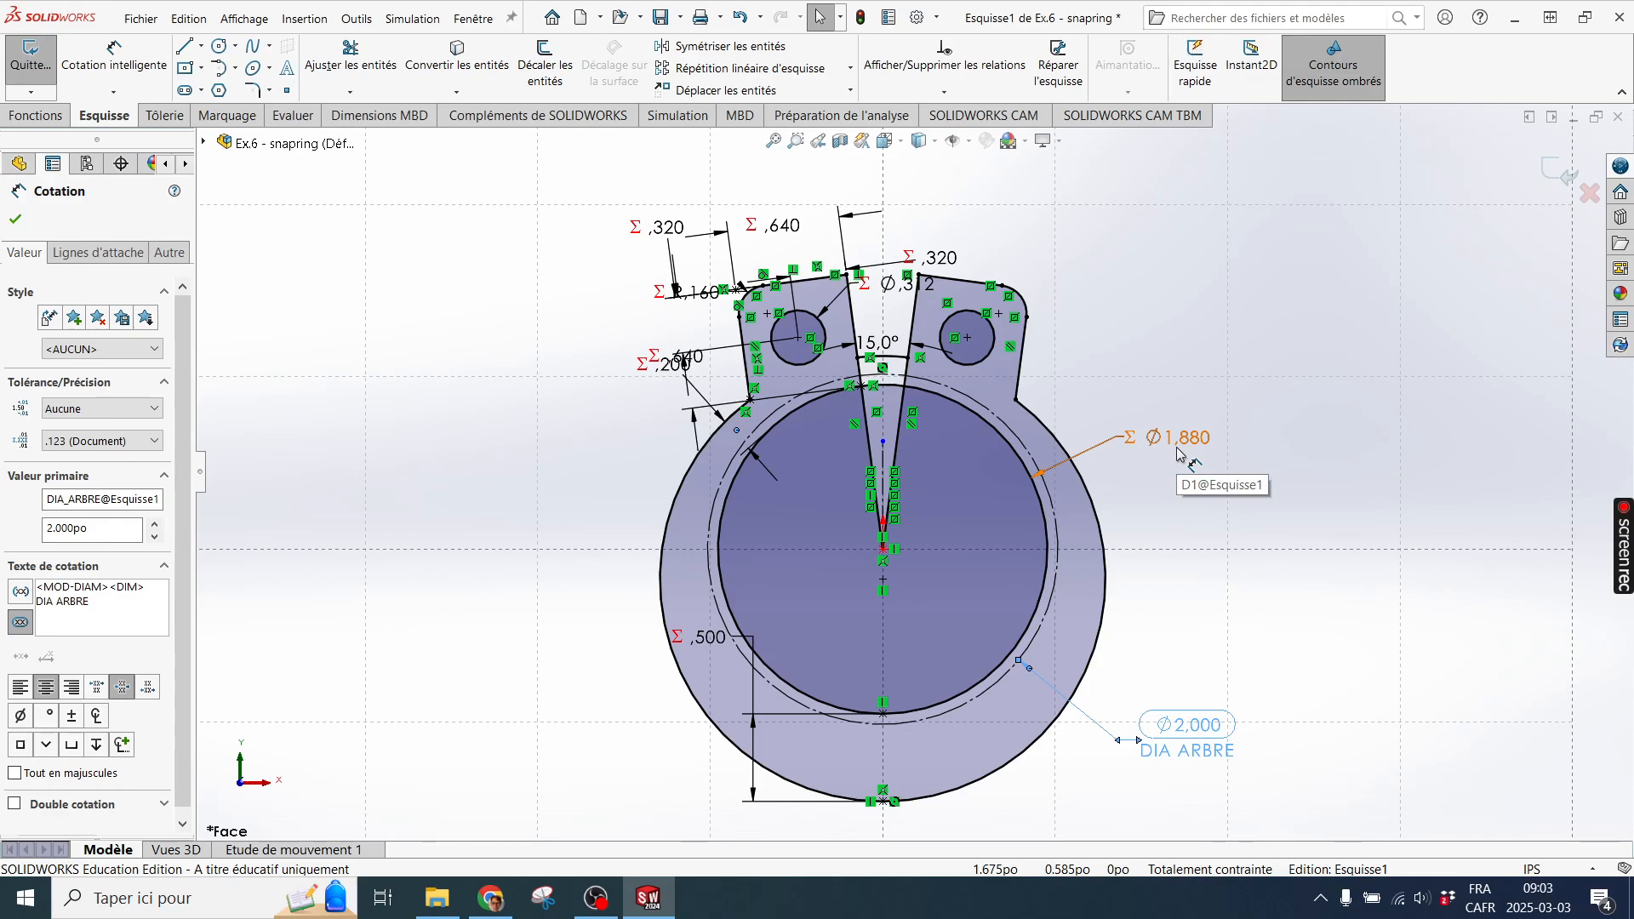
# Examine the equation-driven dimensions of the ring's inner circle, lugs and holes in the sketch.
pyautogui.scroll(-3, 1163, 453)
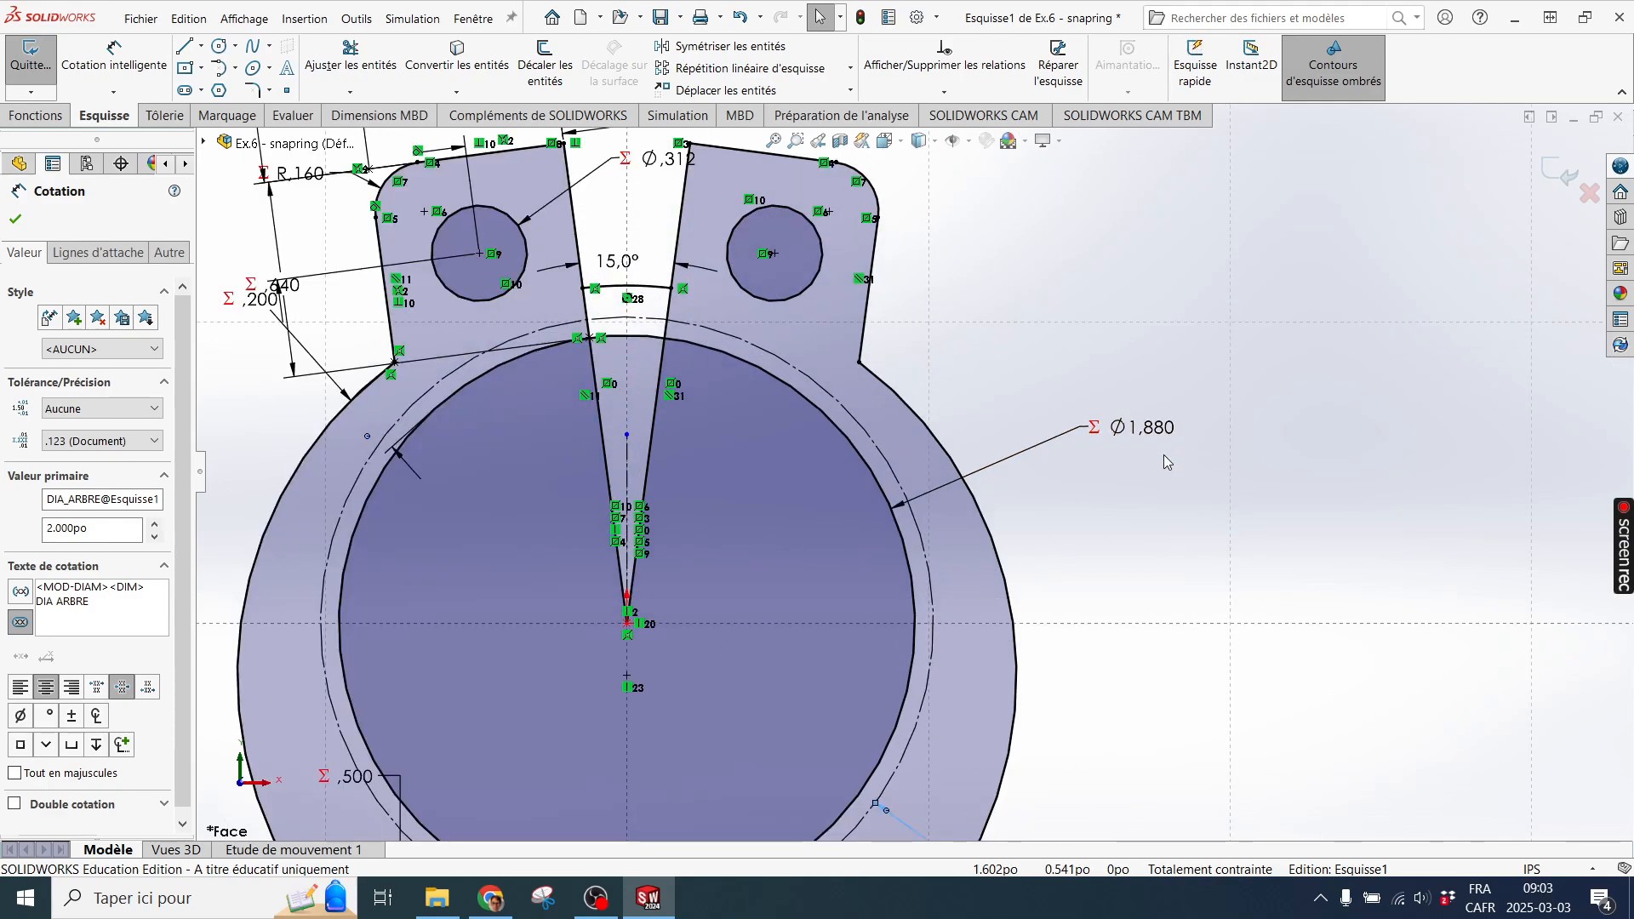
pyautogui.scroll(4, 1164, 455)
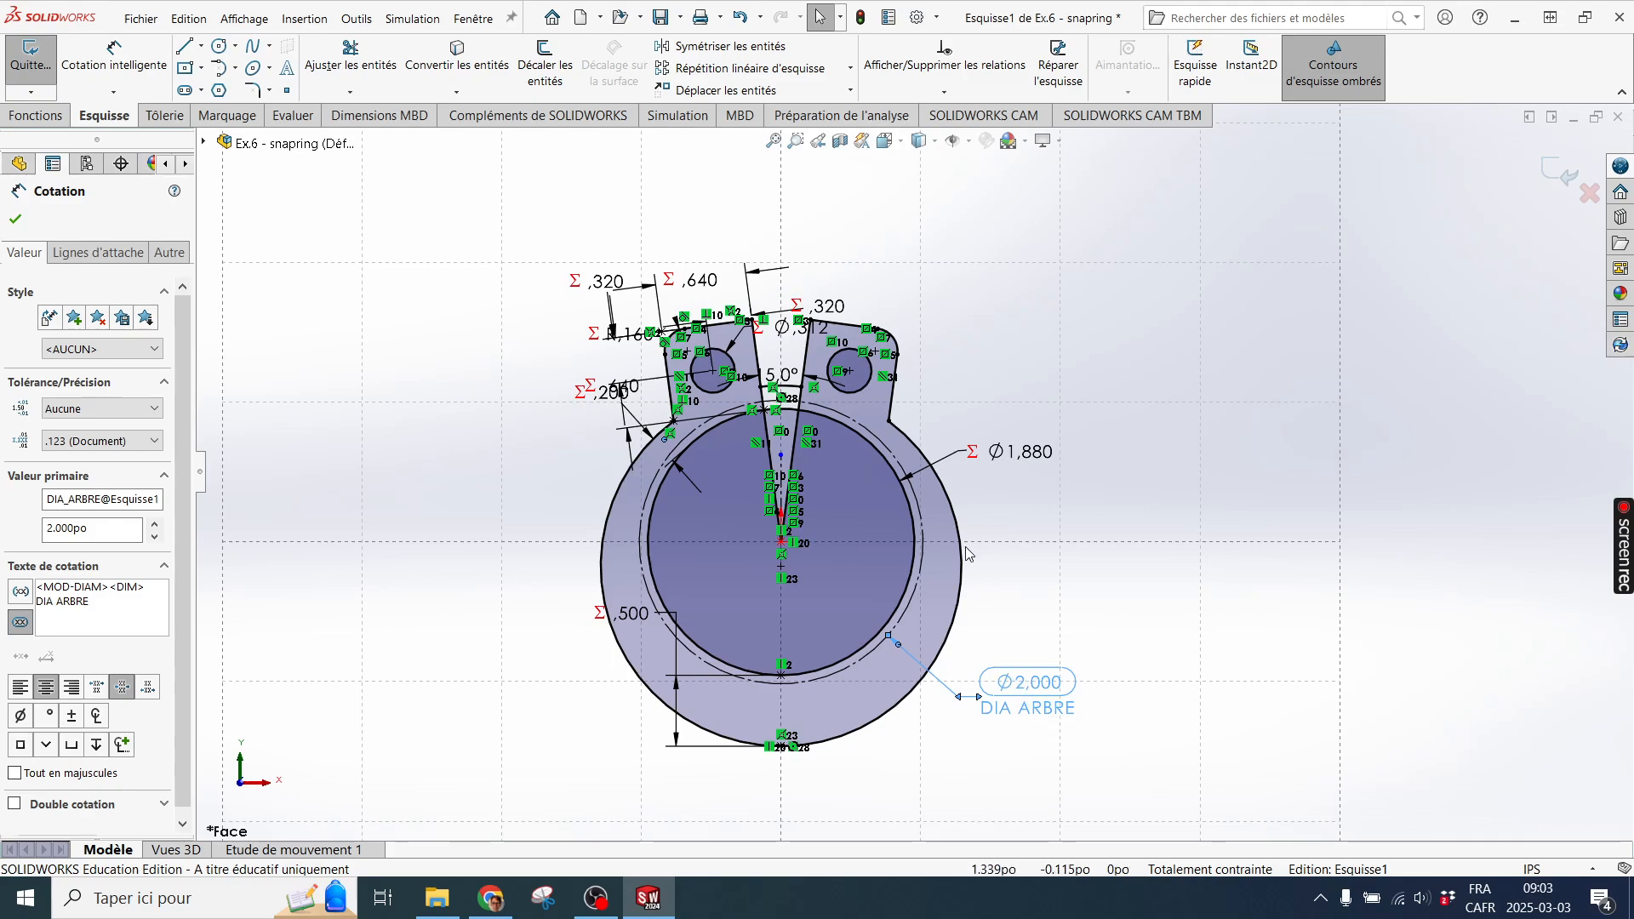
pyautogui.scroll(-4, 880, 488)
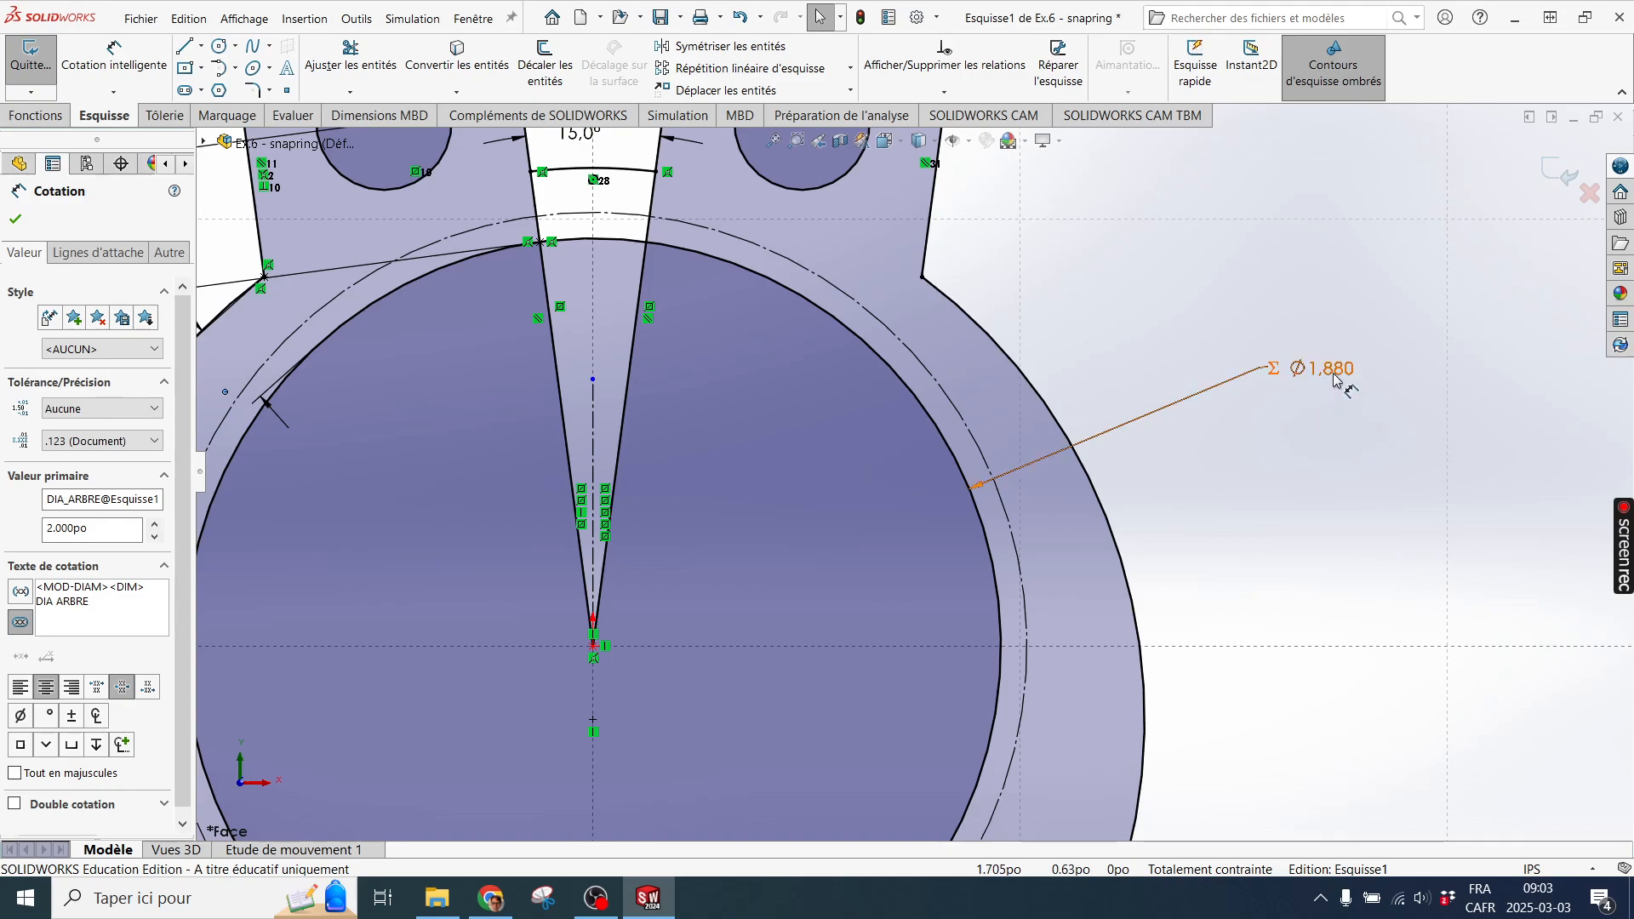
pyautogui.scroll(4, 1253, 401)
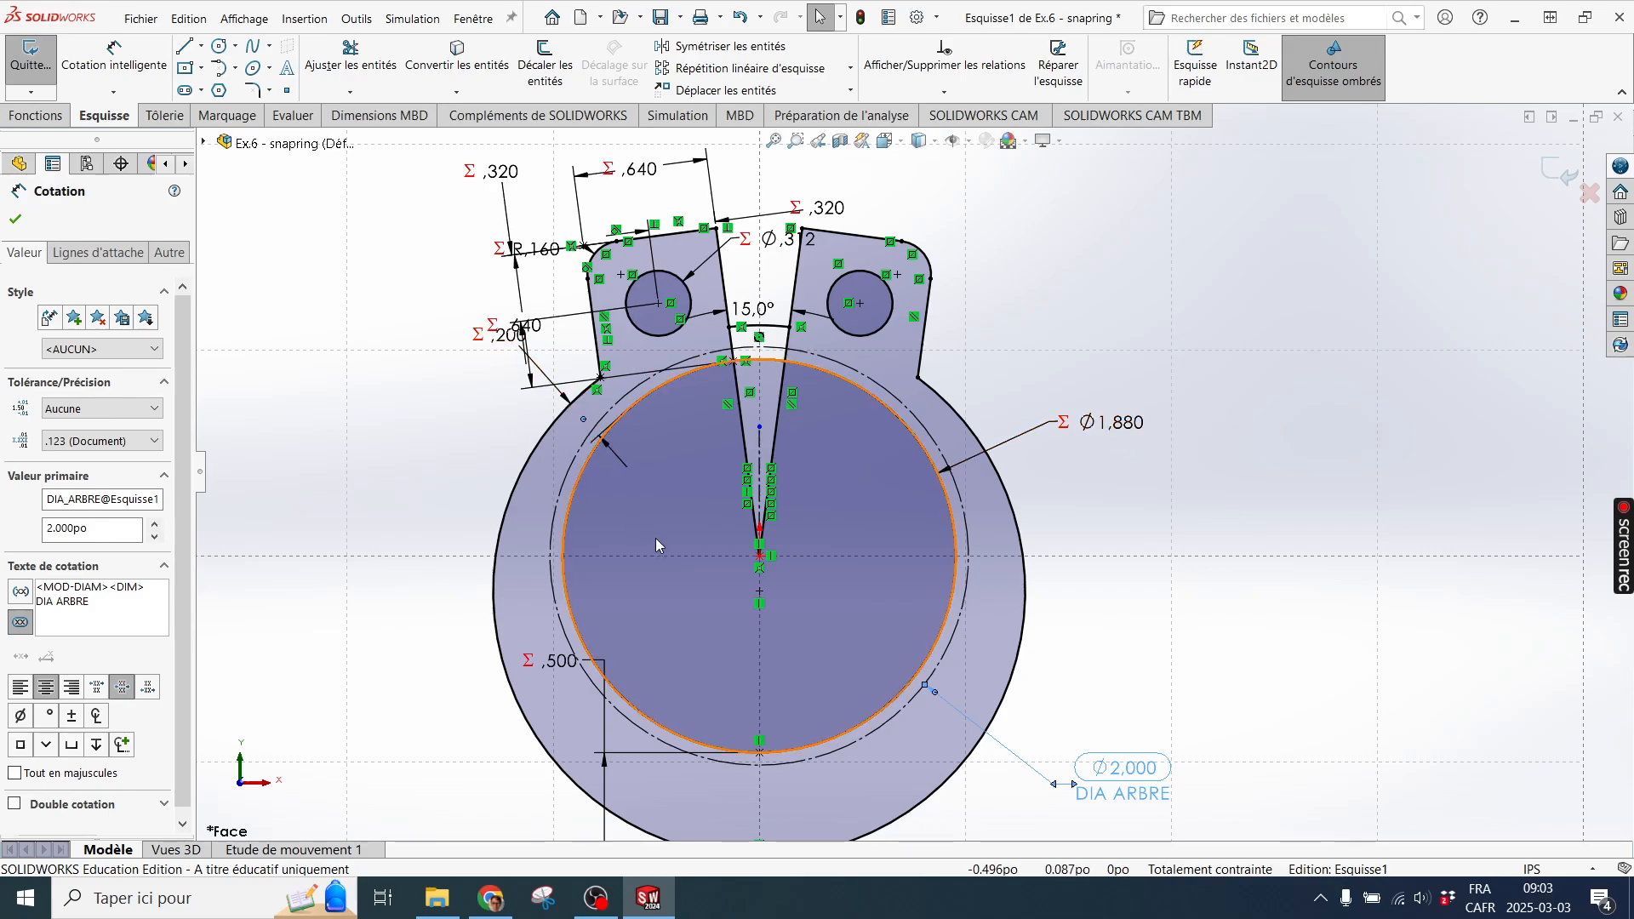
pyautogui.scroll(3, 656, 538)
pyautogui.scroll(-3, 778, 689)
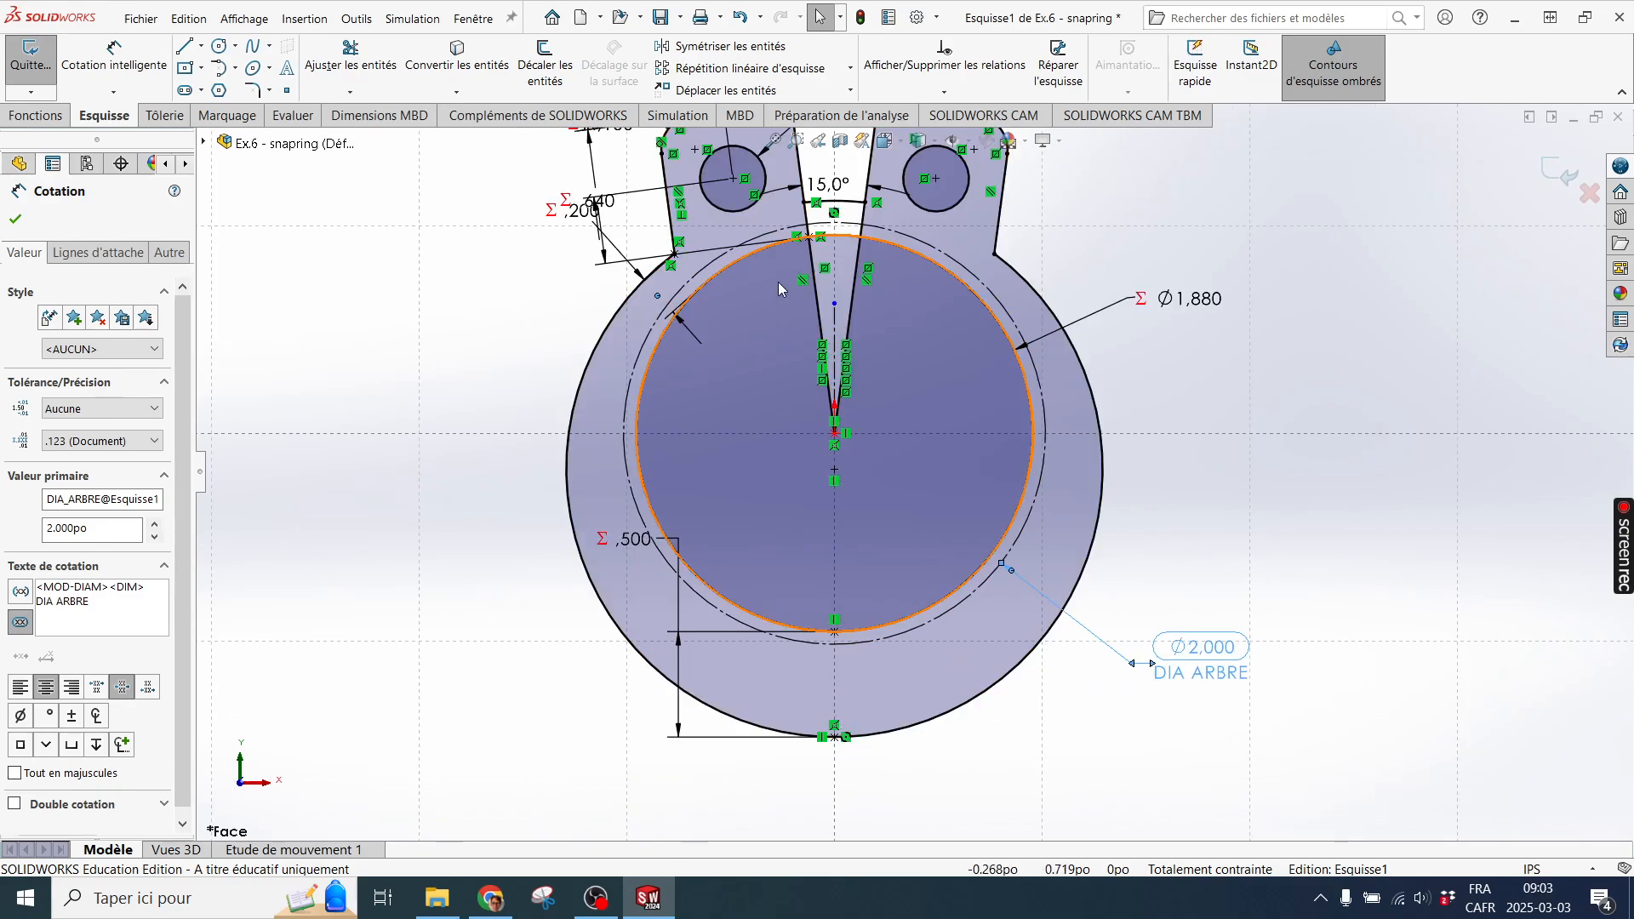
pyautogui.scroll(-5, 718, 300)
pyautogui.scroll(3, 784, 331)
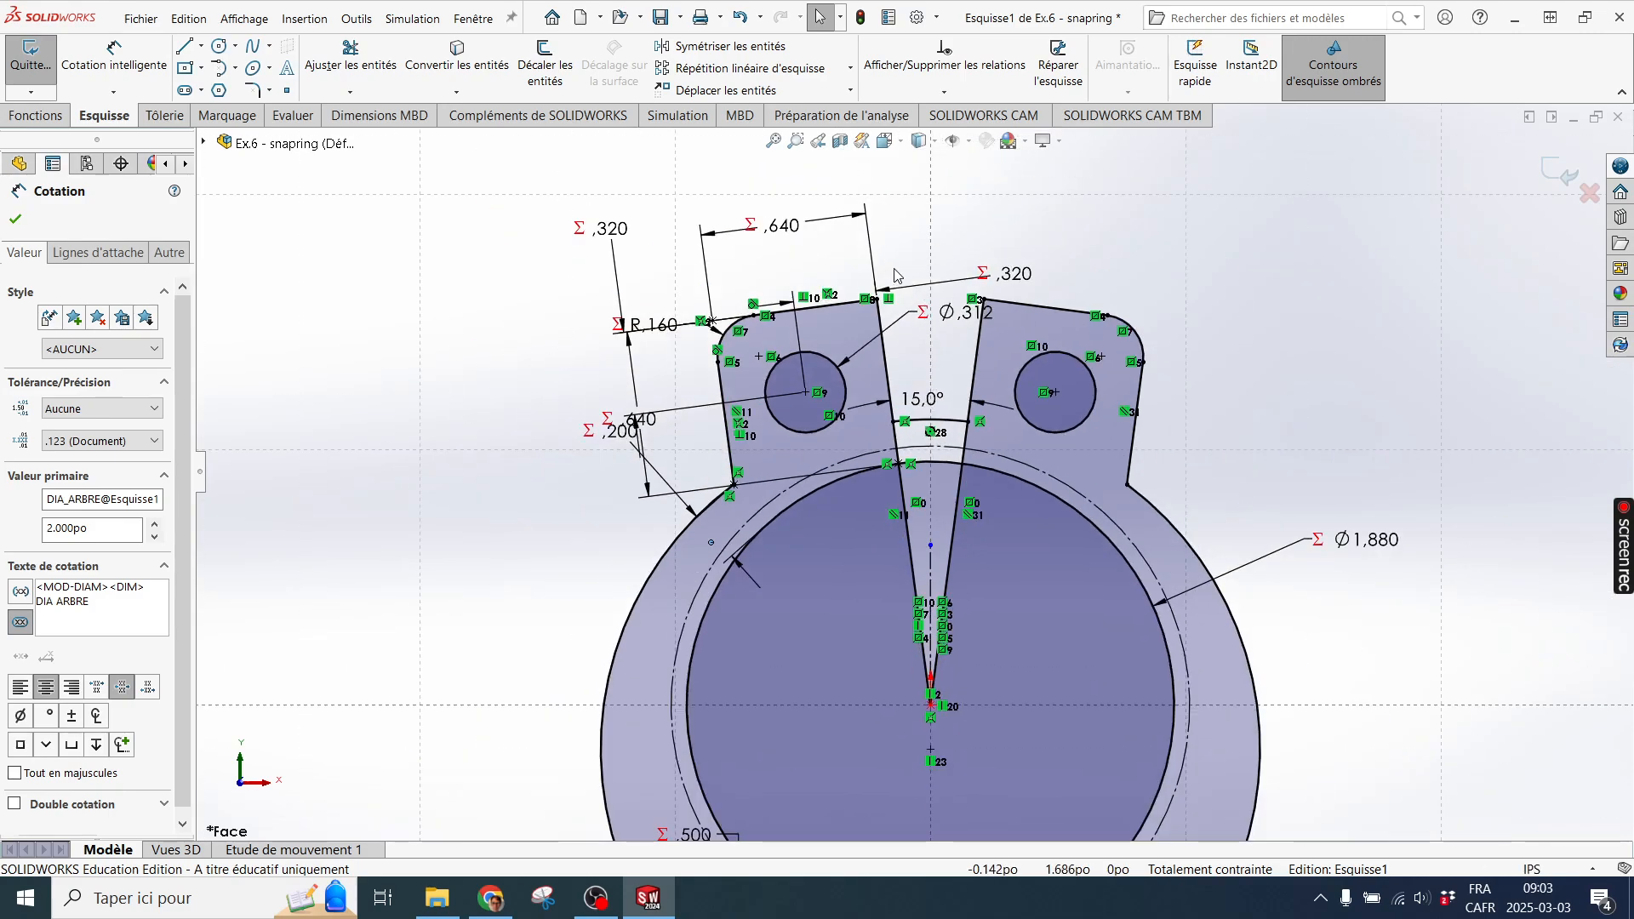
pyautogui.scroll(-1, 784, 331)
pyautogui.scroll(-4, 830, 331)
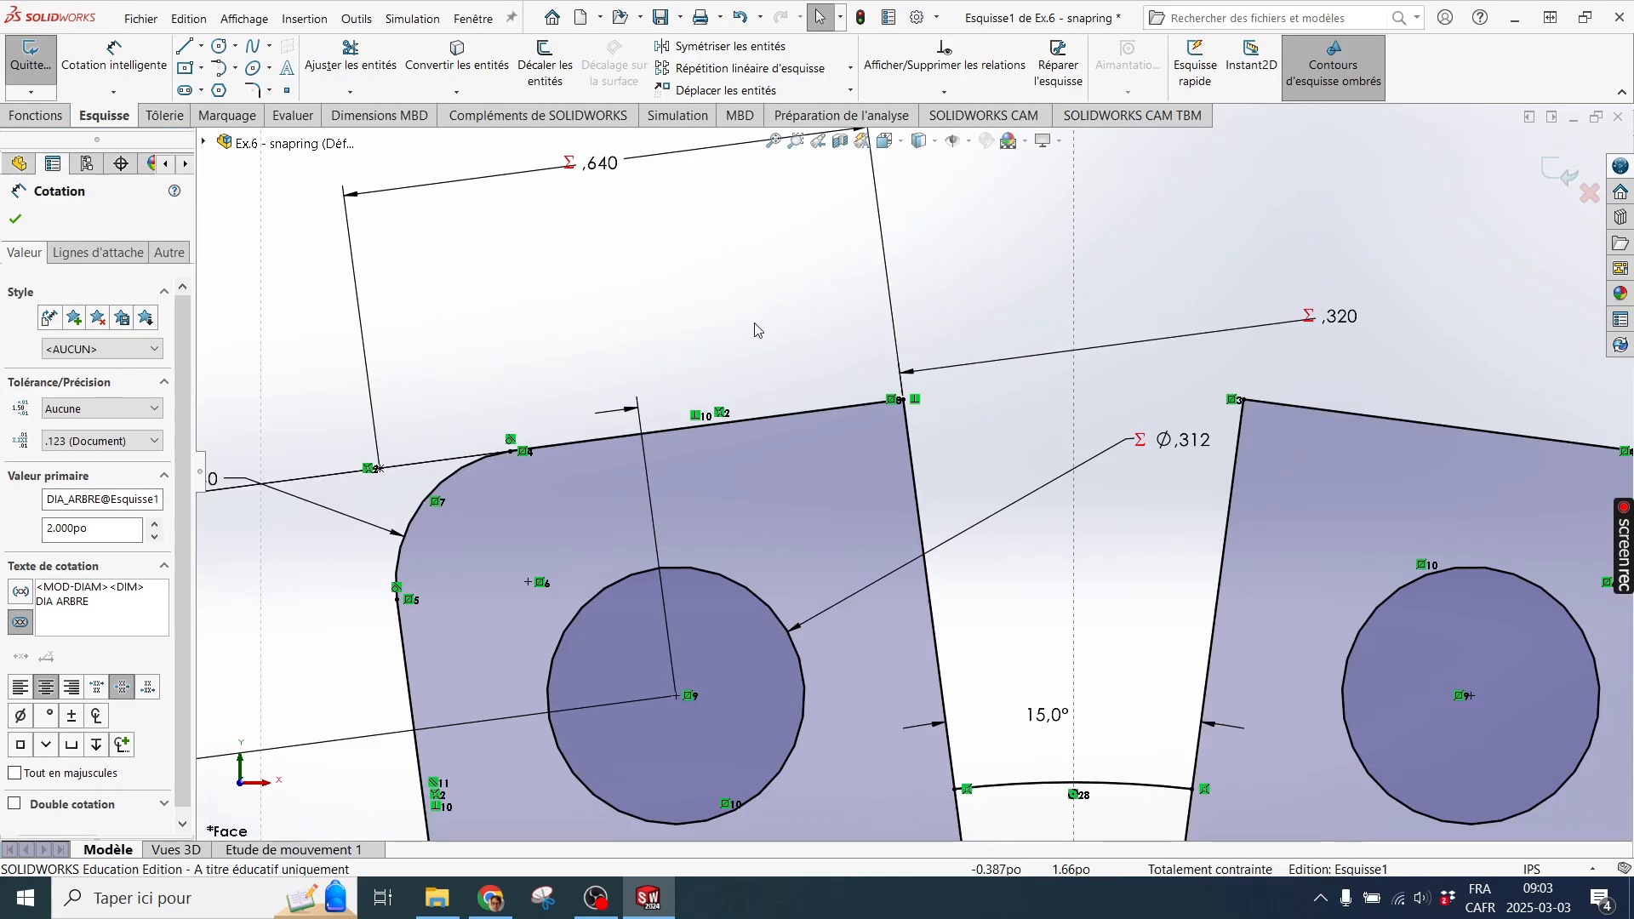
pyautogui.scroll(4, 1106, 337)
pyautogui.scroll(5, 1106, 337)
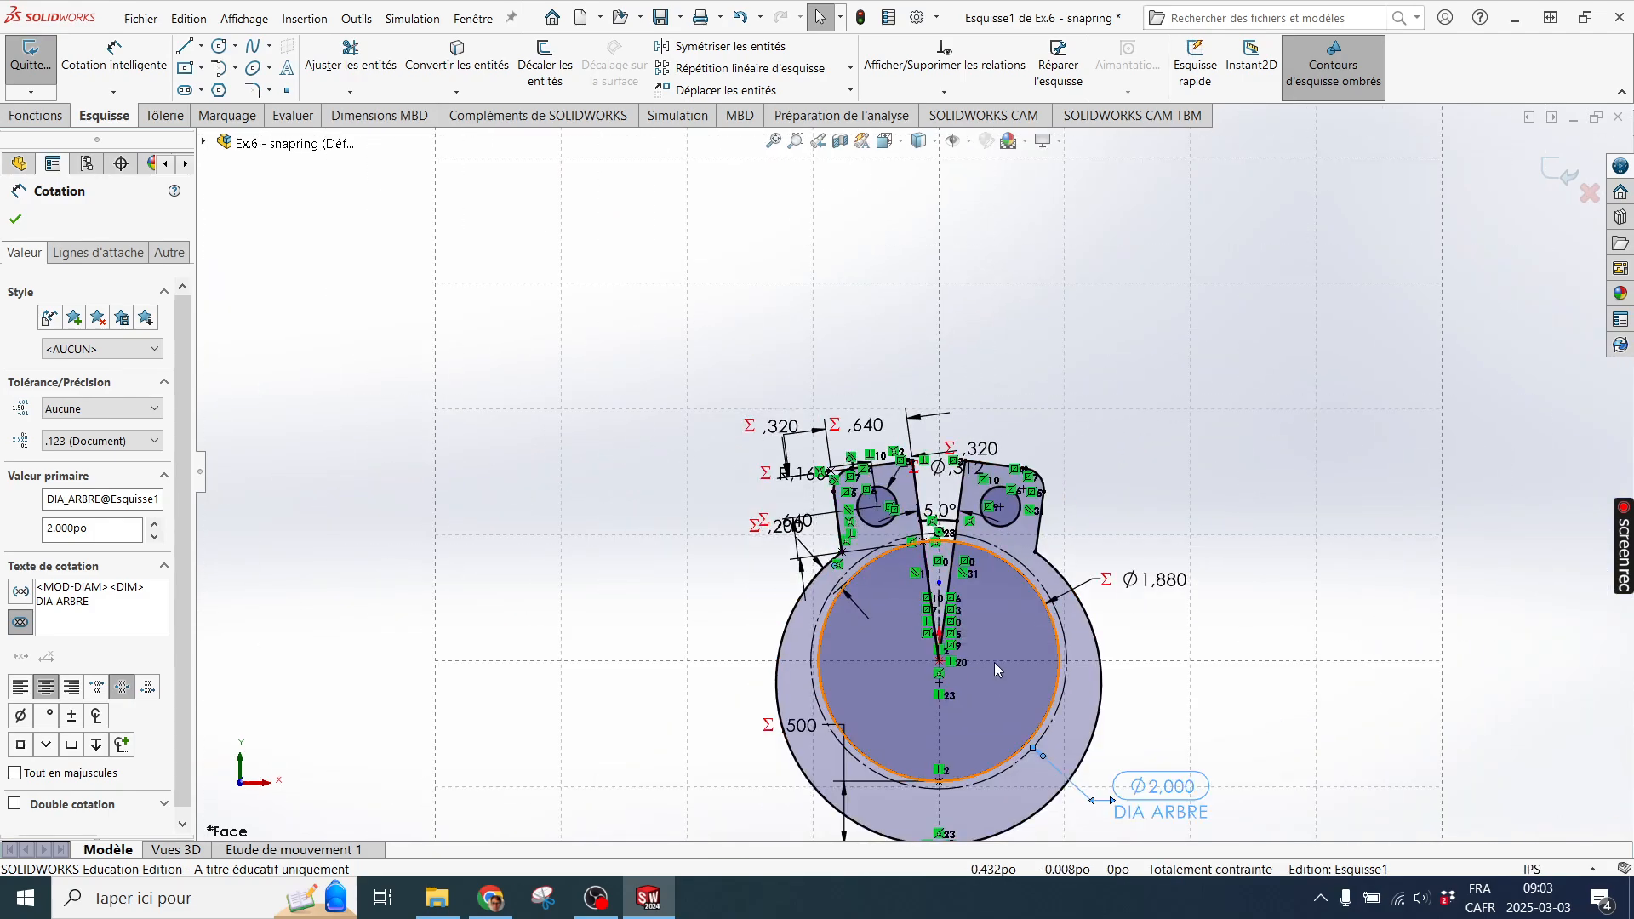
pyautogui.scroll(2, 1003, 651)
pyautogui.scroll(-2, 922, 607)
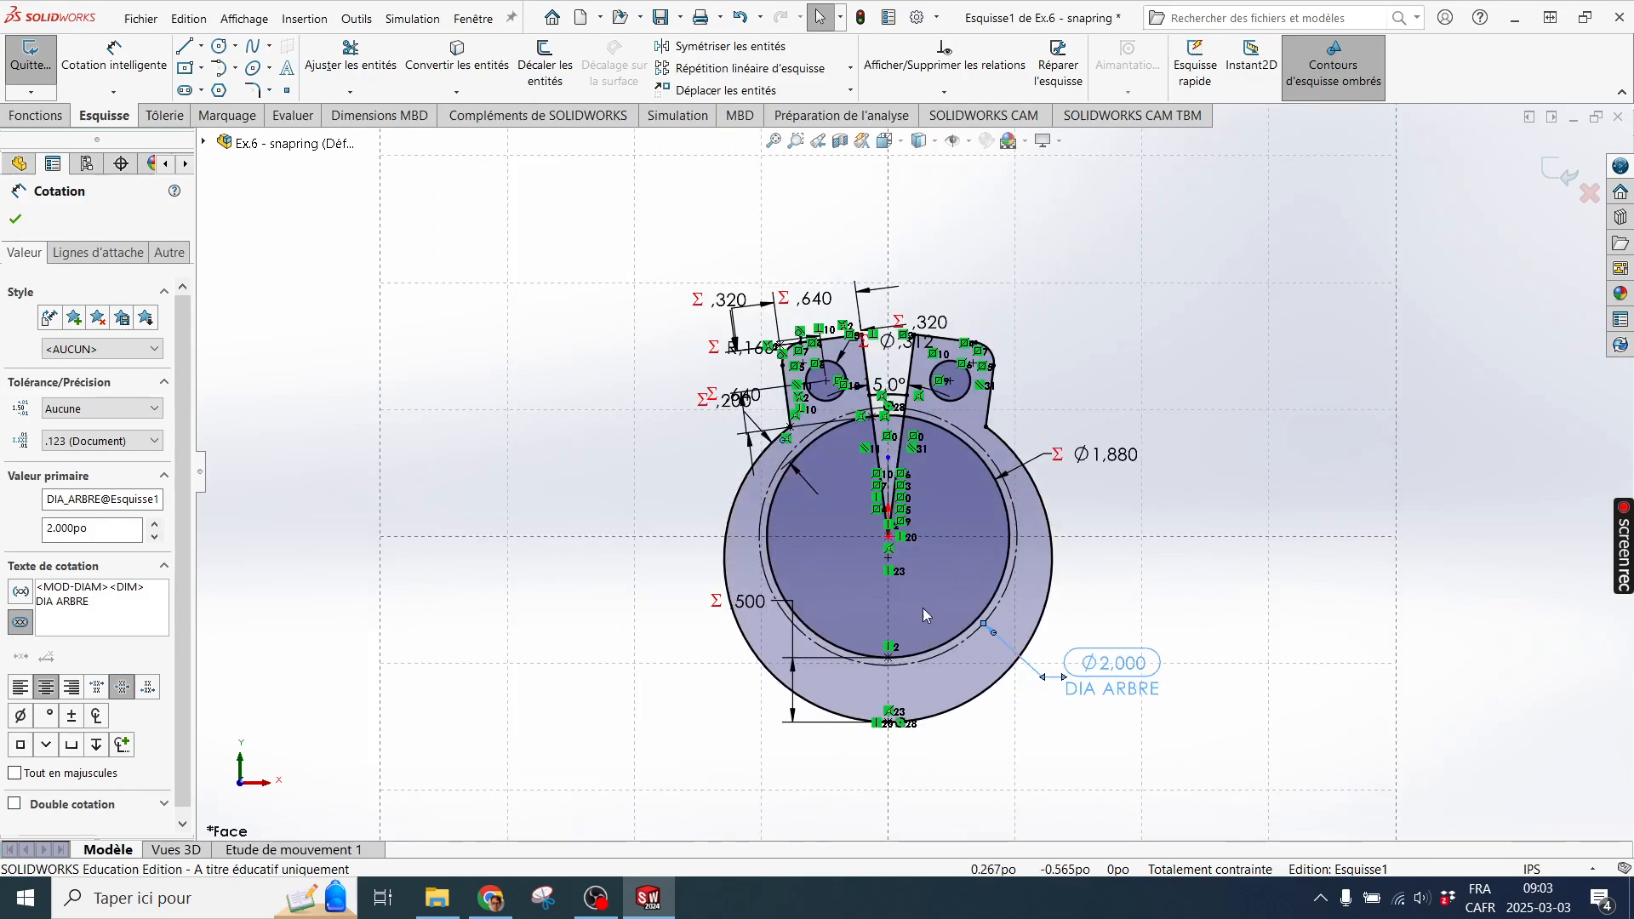
# Set the DIA ARBRE diameter of the construction circle to 1 inch.
pyautogui.doubleClick(1113, 665)
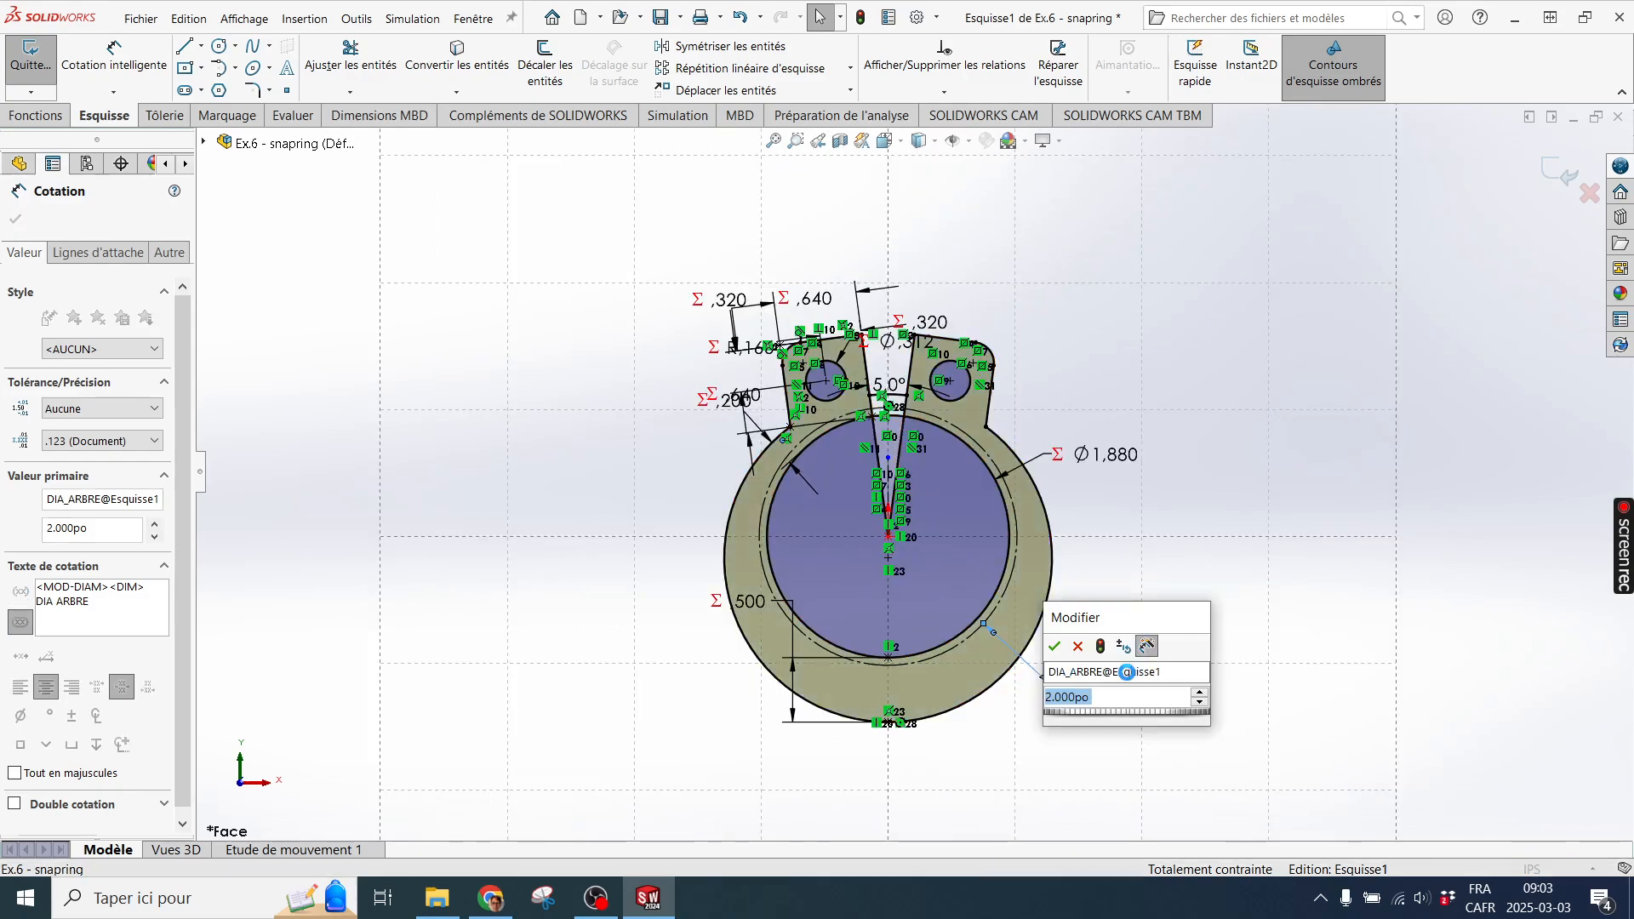
pyautogui.write('1')
pyautogui.press('Return')
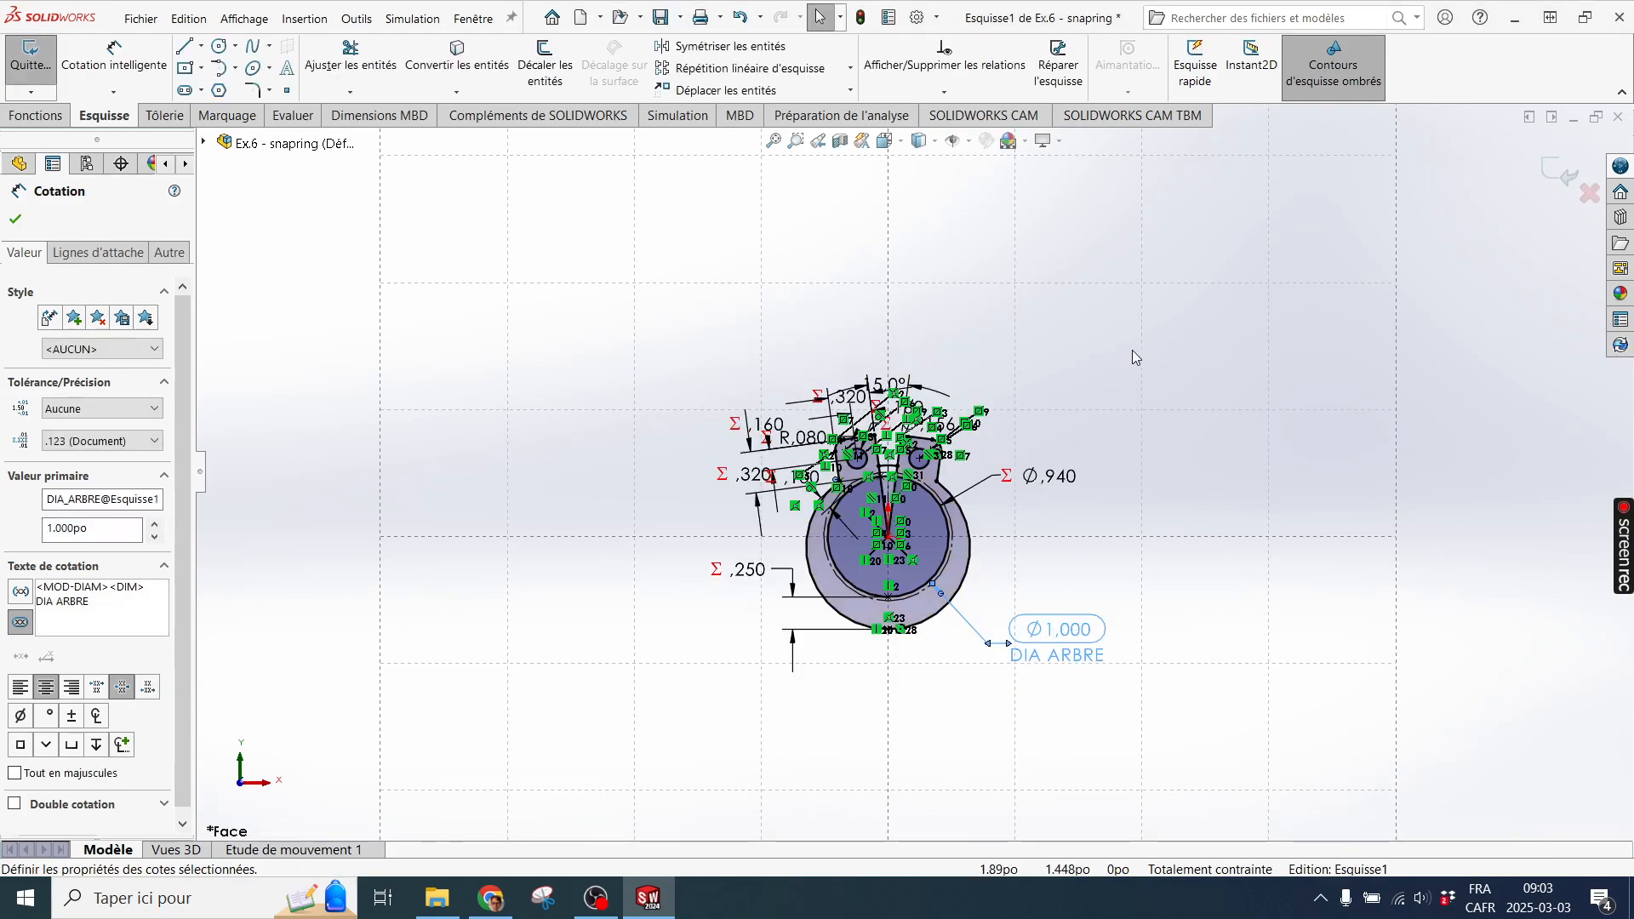
pyautogui.click(1014, 442)
pyautogui.scroll(-5, 893, 527)
pyautogui.scroll(1, 945, 428)
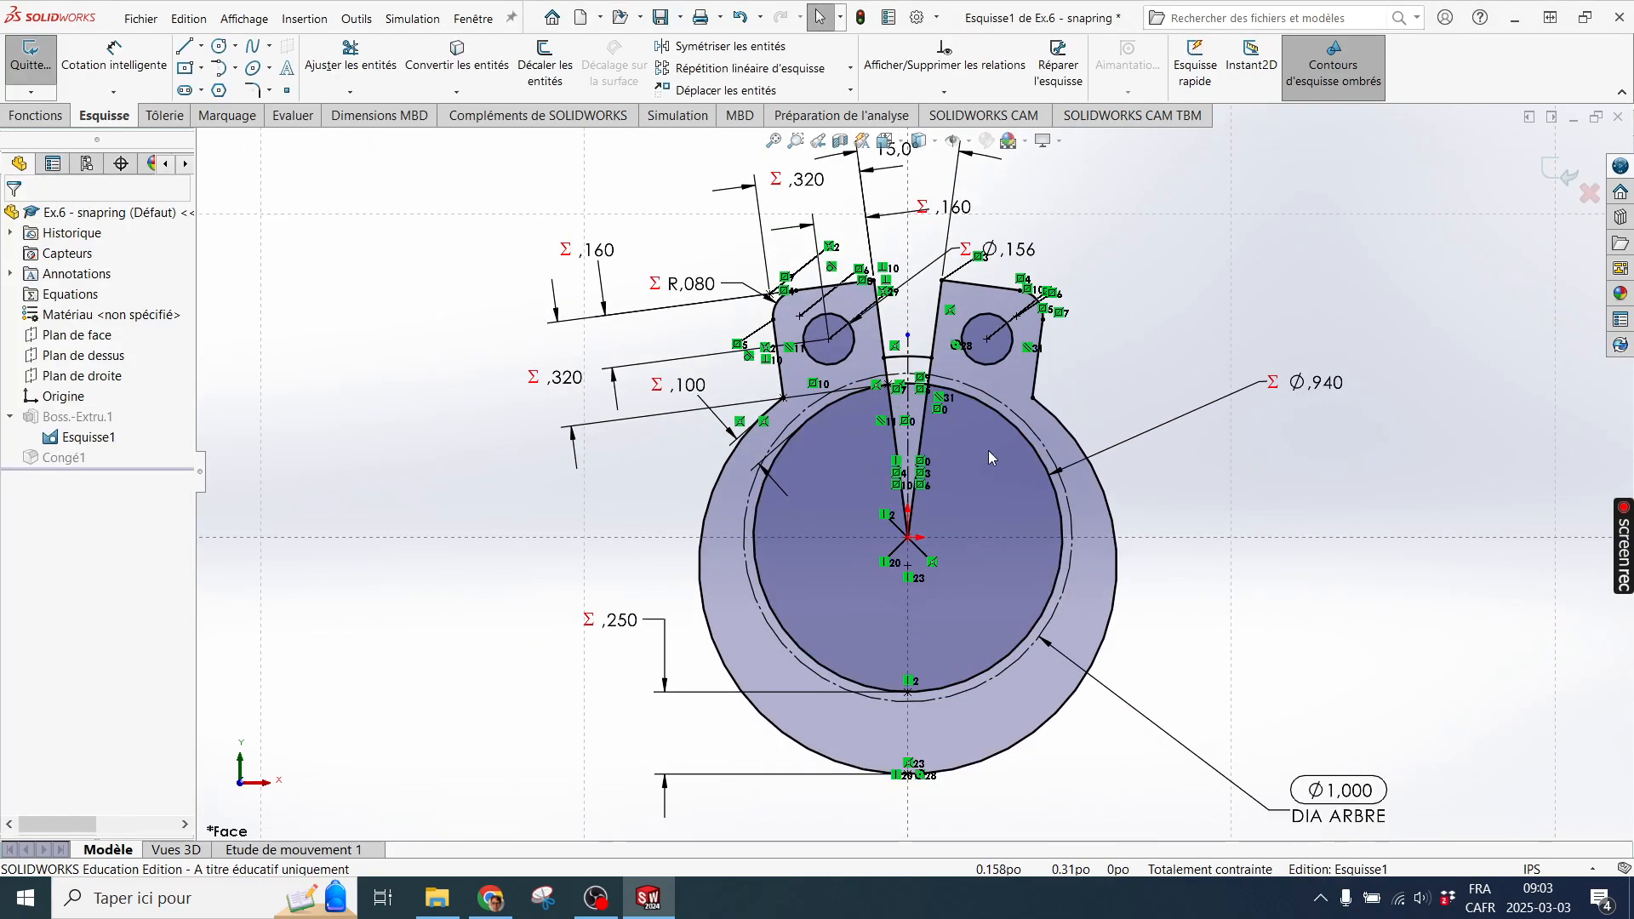
# Move the DIA ARBRE dimension text closer to the ring's outer edge.
pyautogui.moveTo(1381, 798); pyautogui.dragTo(1250, 709)
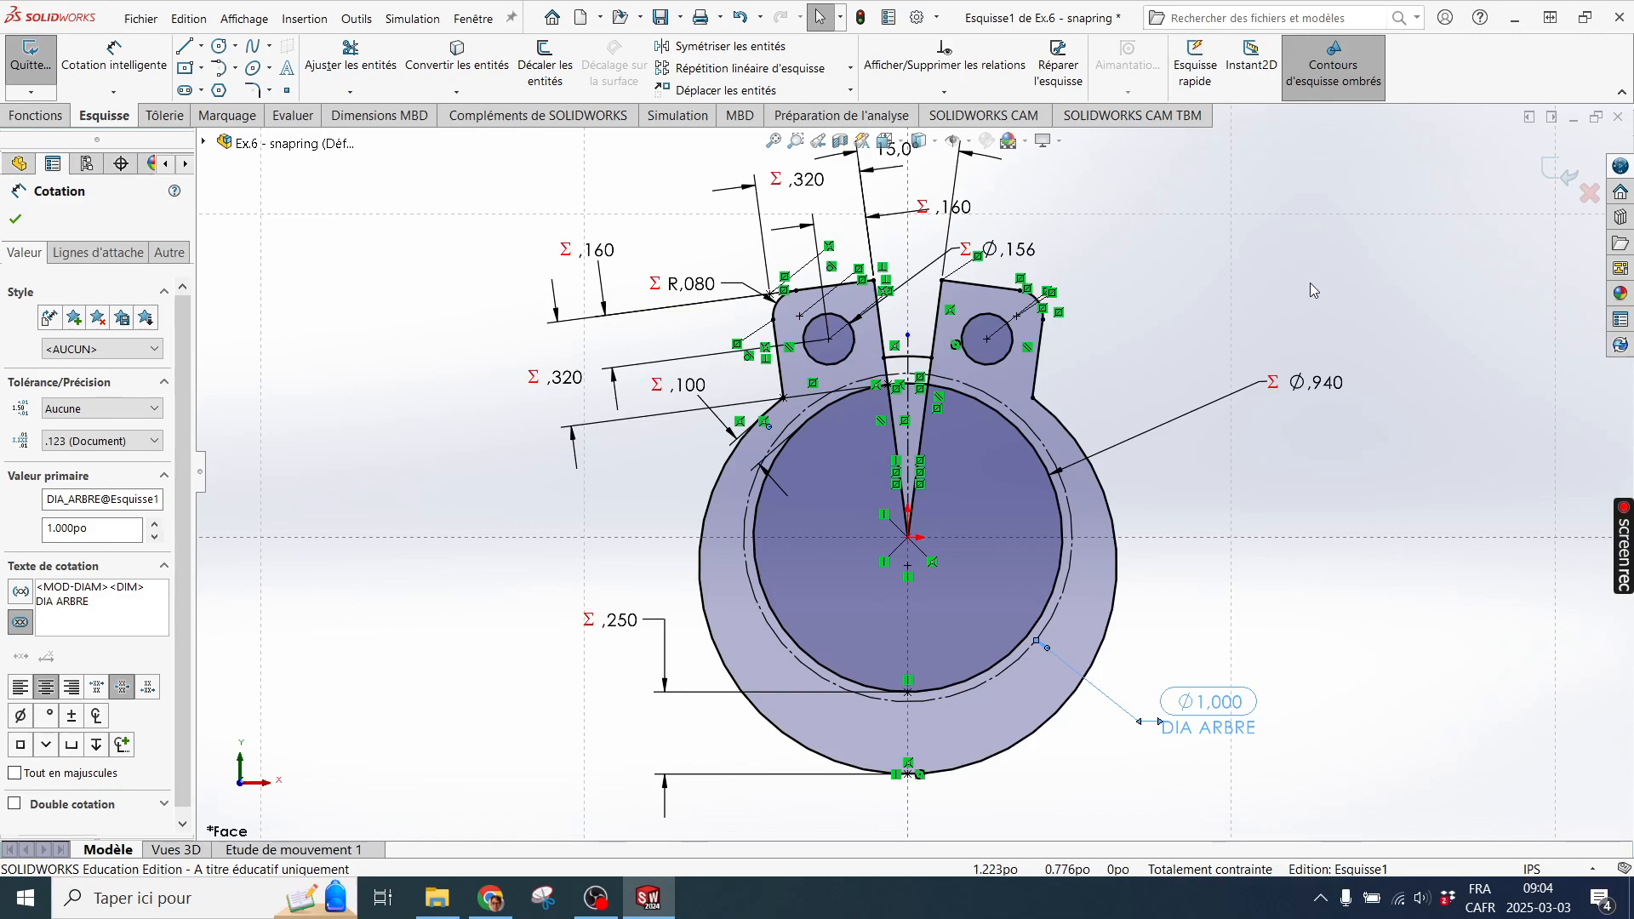
pyautogui.click(1212, 289)
pyautogui.moveTo(1377, 273)
pyautogui.mouseDown(button='middle')
pyautogui.moveTo(1328, 301)
pyautogui.moveTo(1362, 312)
pyautogui.mouseUp(button='middle')
pyautogui.press('space')
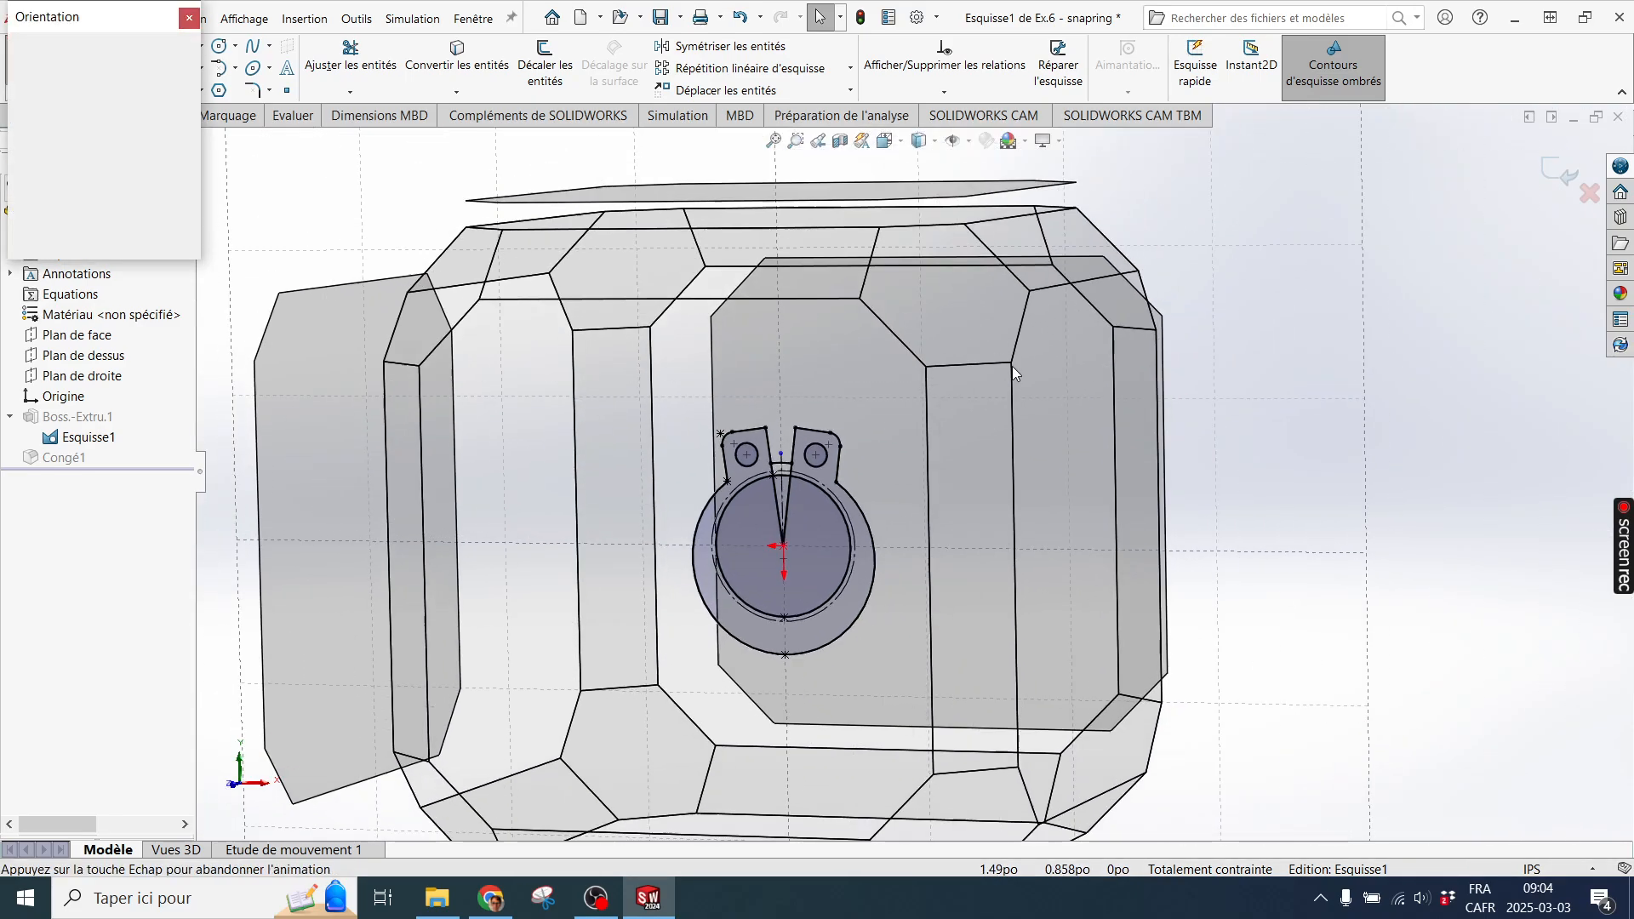
pyautogui.click(538, 471)
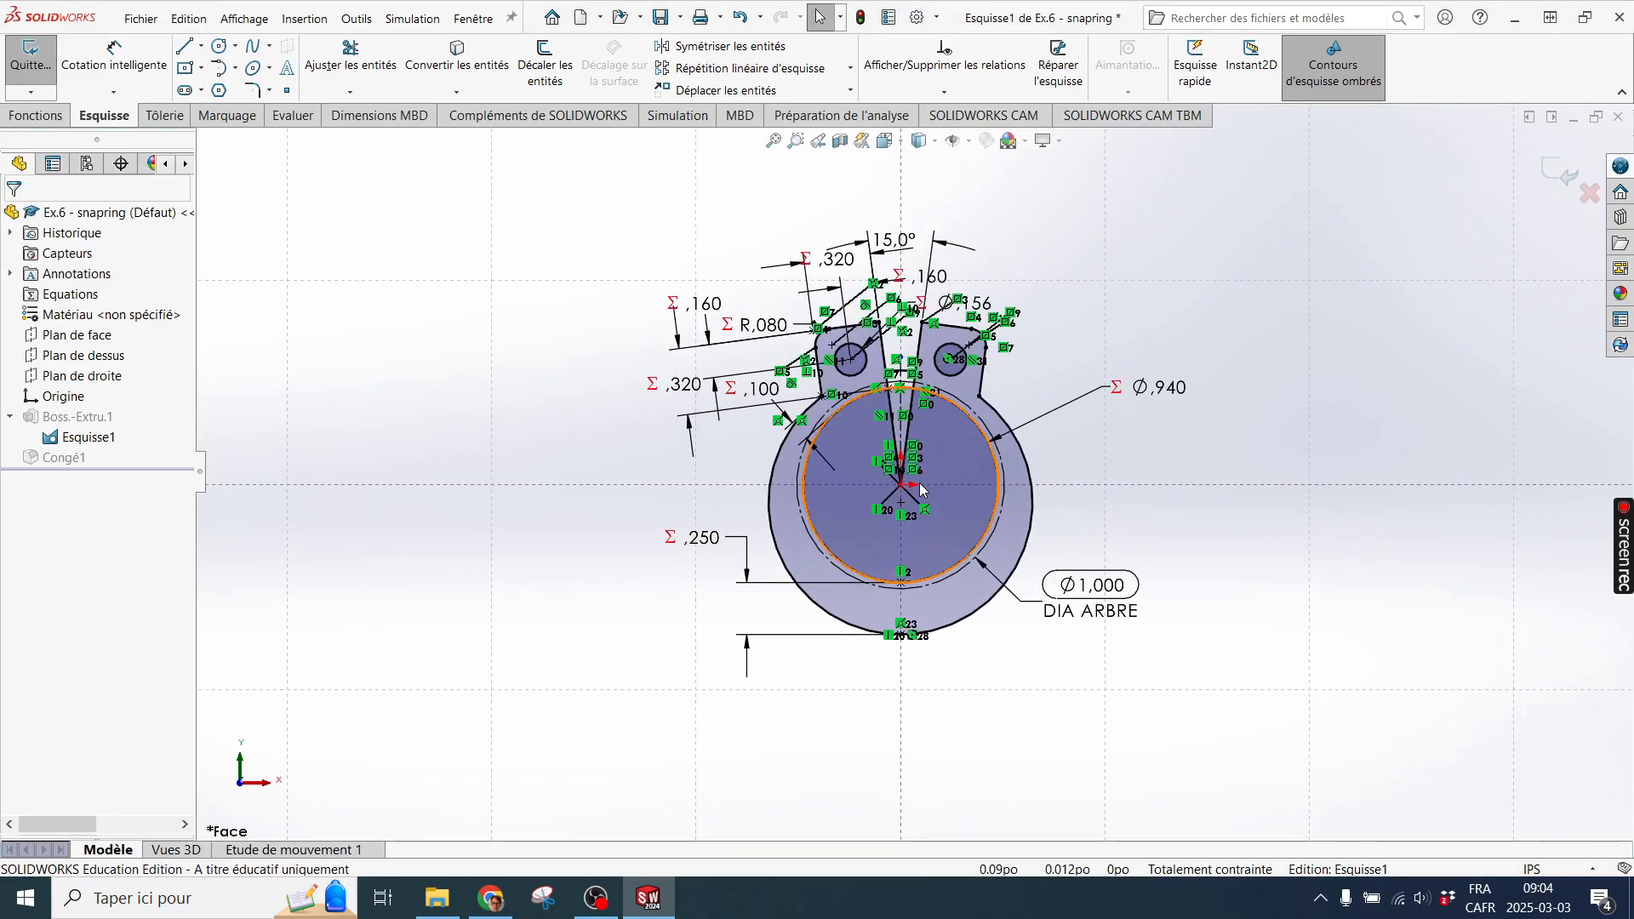
# Replace the equation on the ring's inner circle diameter with the plain value 0.940 in and move its dimension text closer to the ring.
pyautogui.scroll(-3, 954, 484)
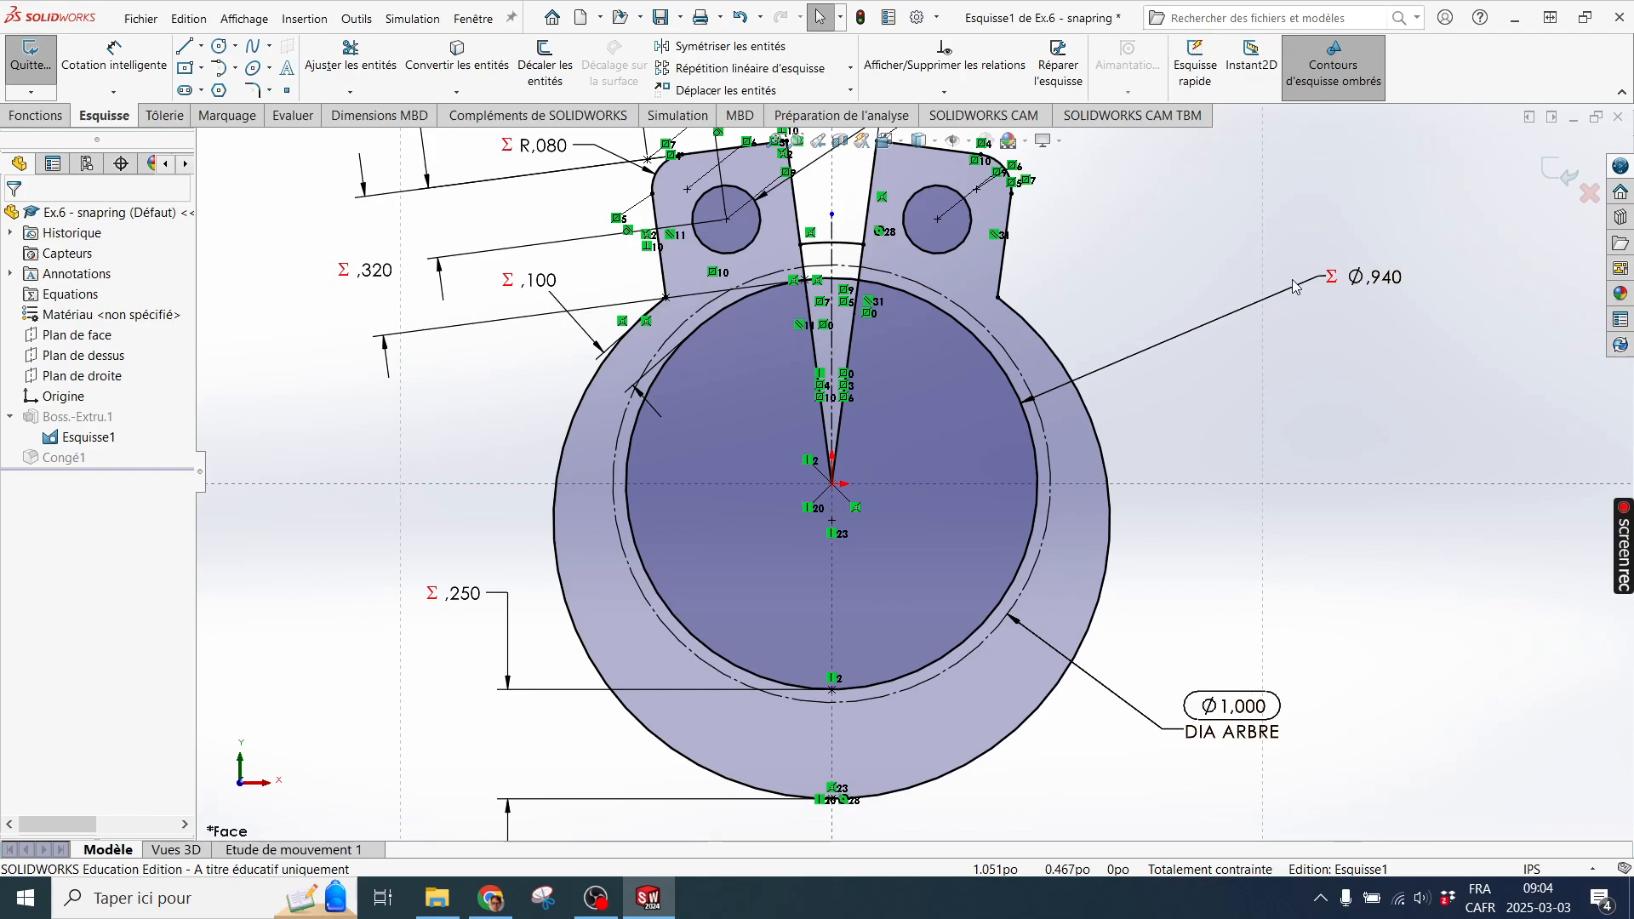
pyautogui.doubleClick(1378, 281)
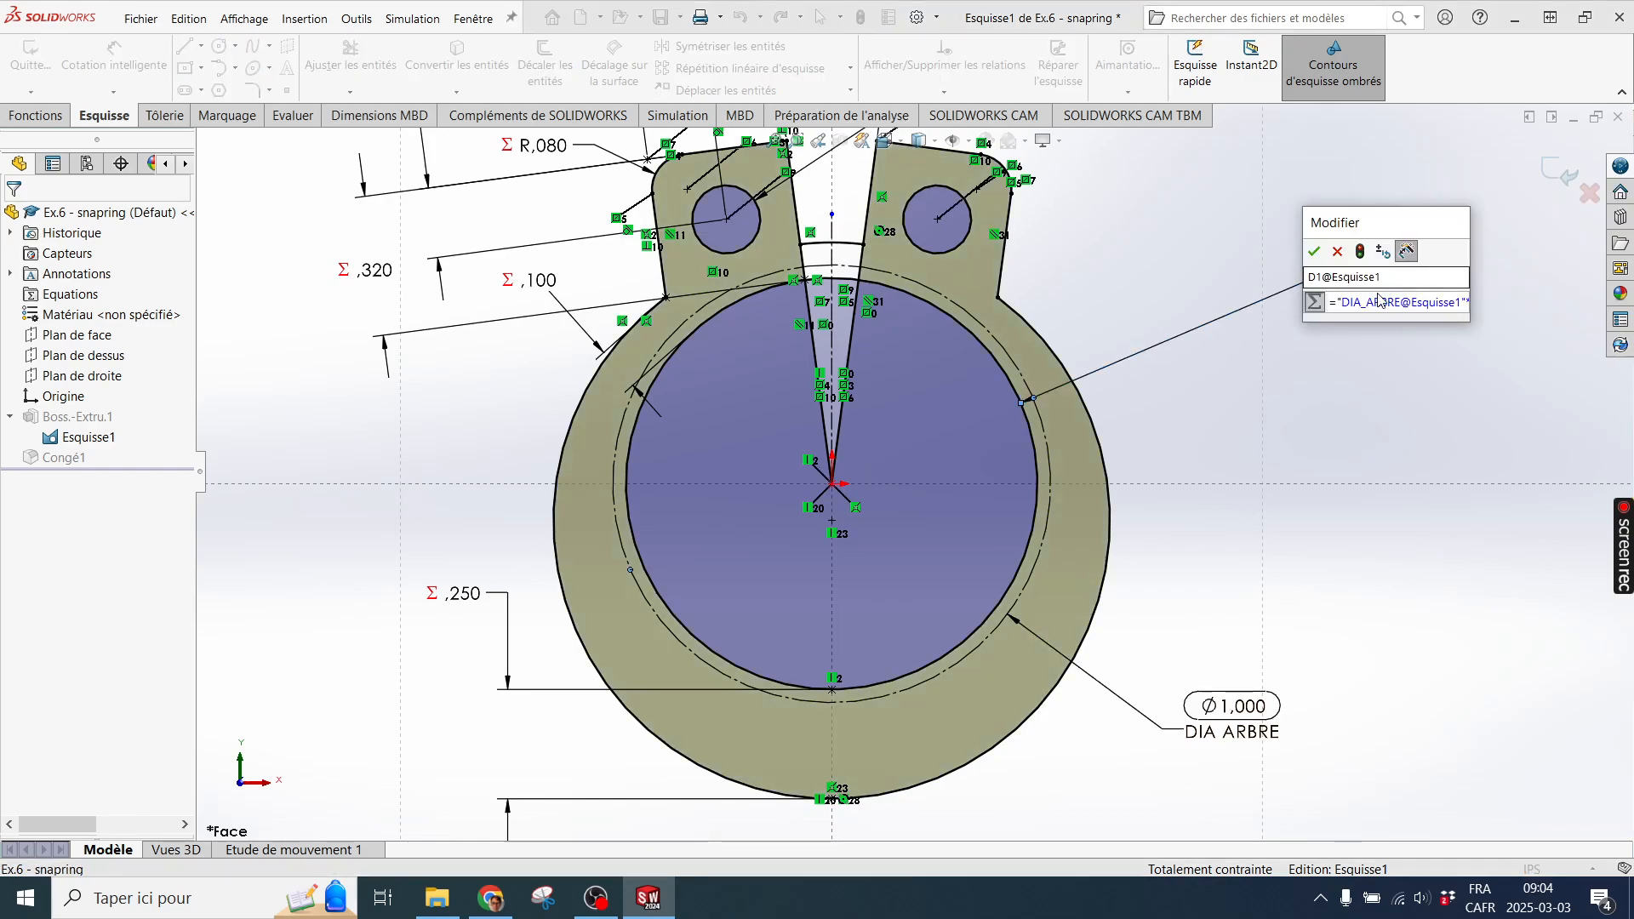
pyautogui.click(1336, 302)
pyautogui.doubleClick(1339, 302)
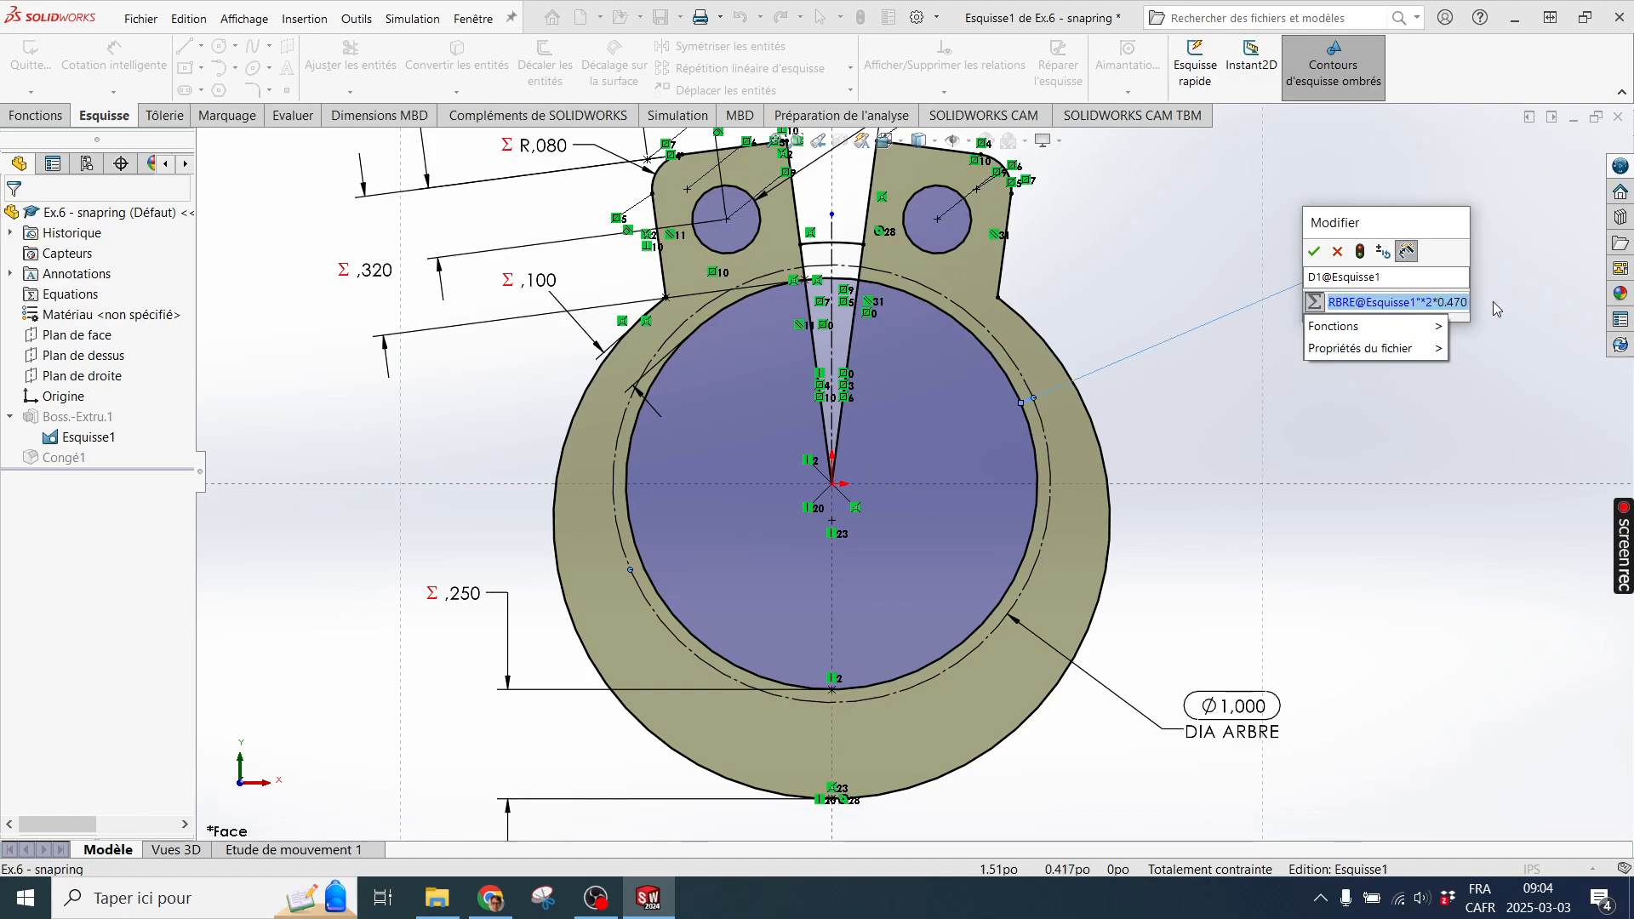
pyautogui.click(1418, 302)
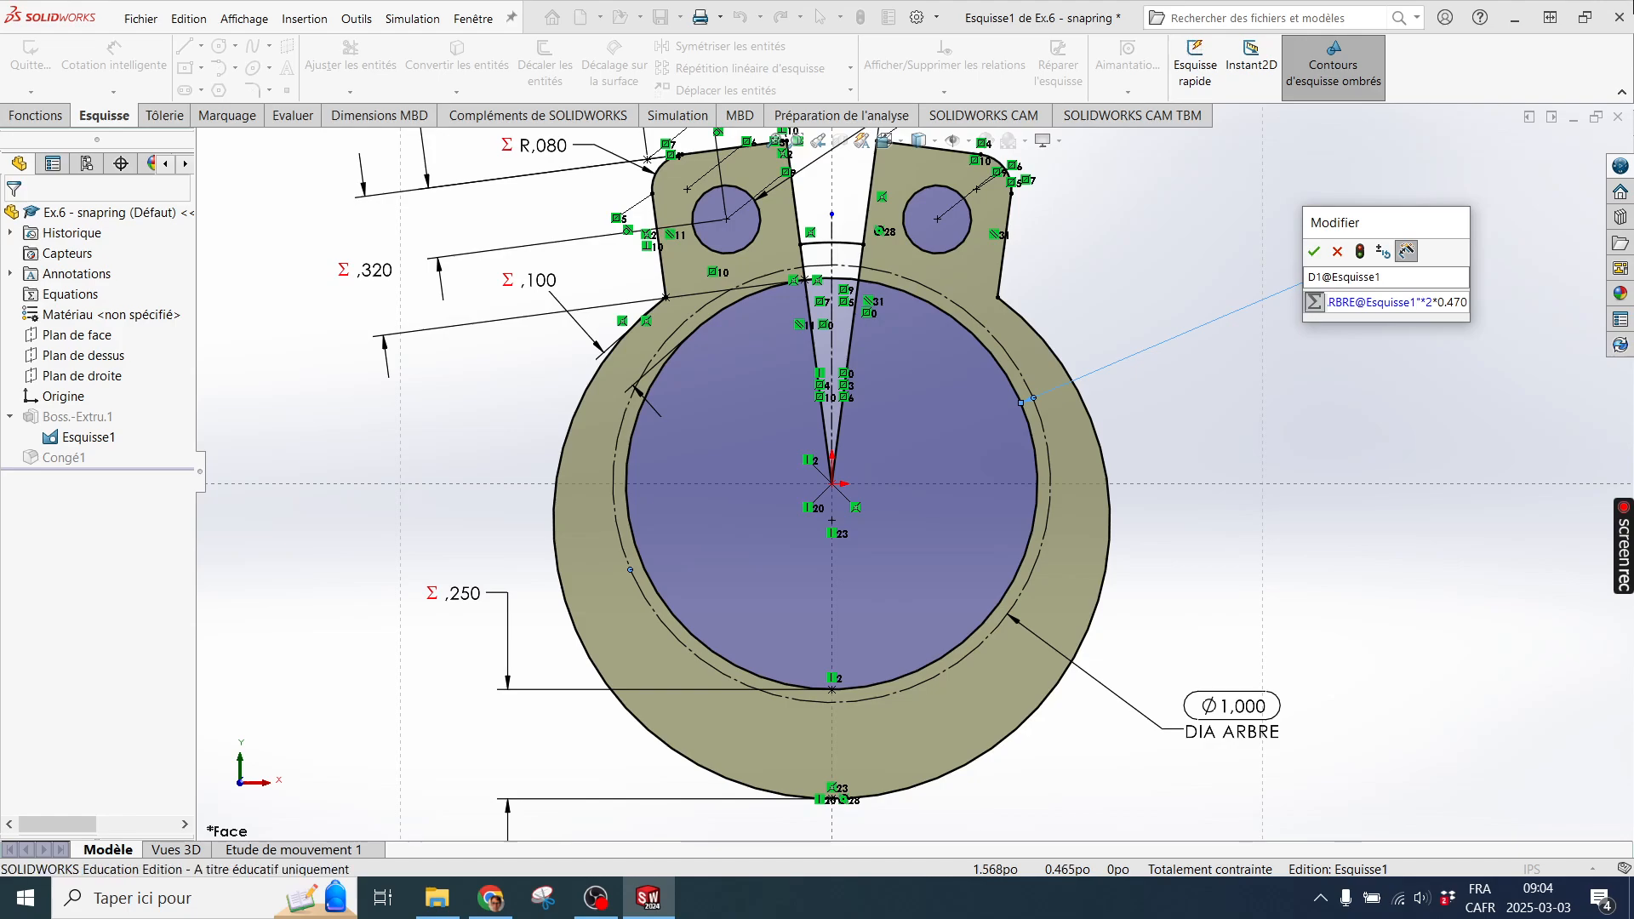
pyautogui.press('Return')
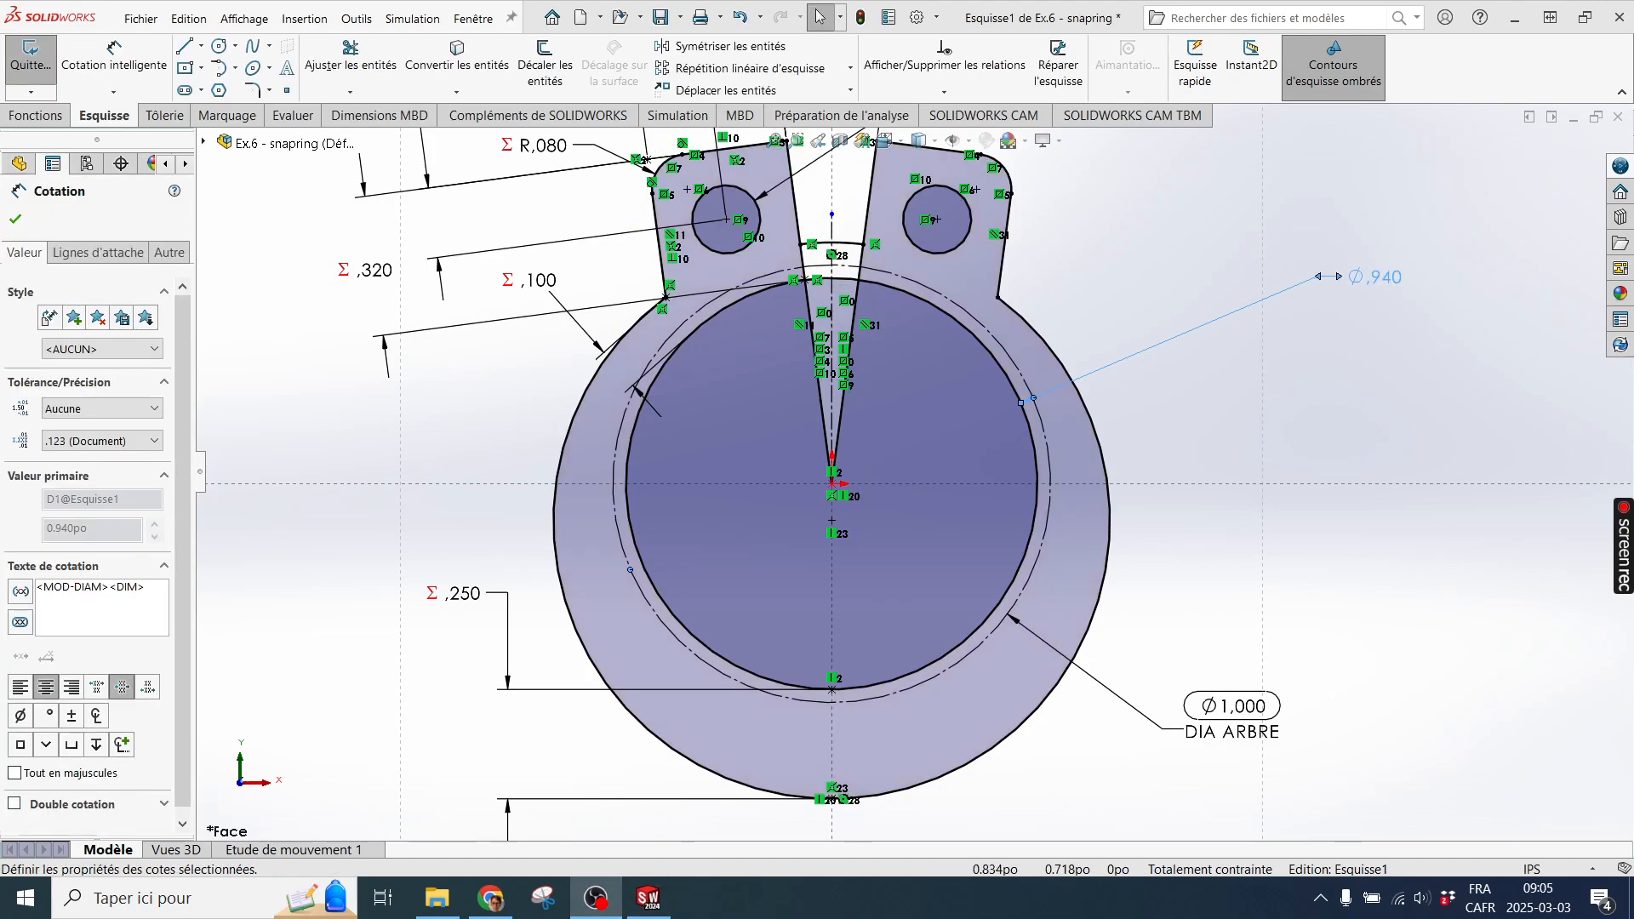
pyautogui.click(1316, 368)
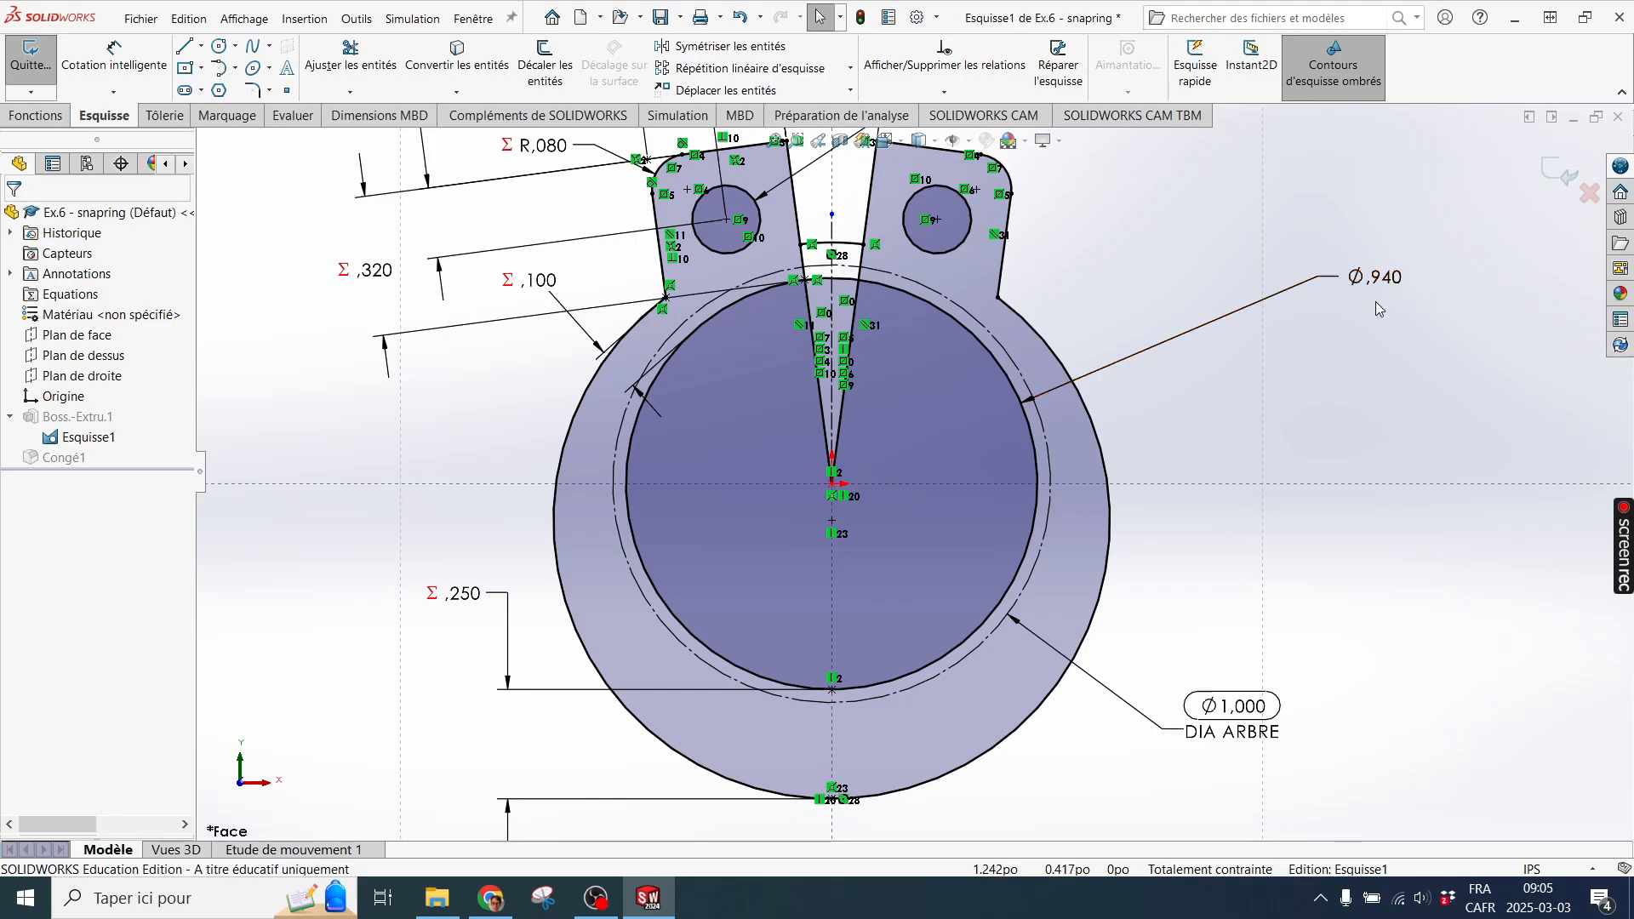
pyautogui.moveTo(1401, 297); pyautogui.dragTo(1192, 407)
pyautogui.click(1193, 407)
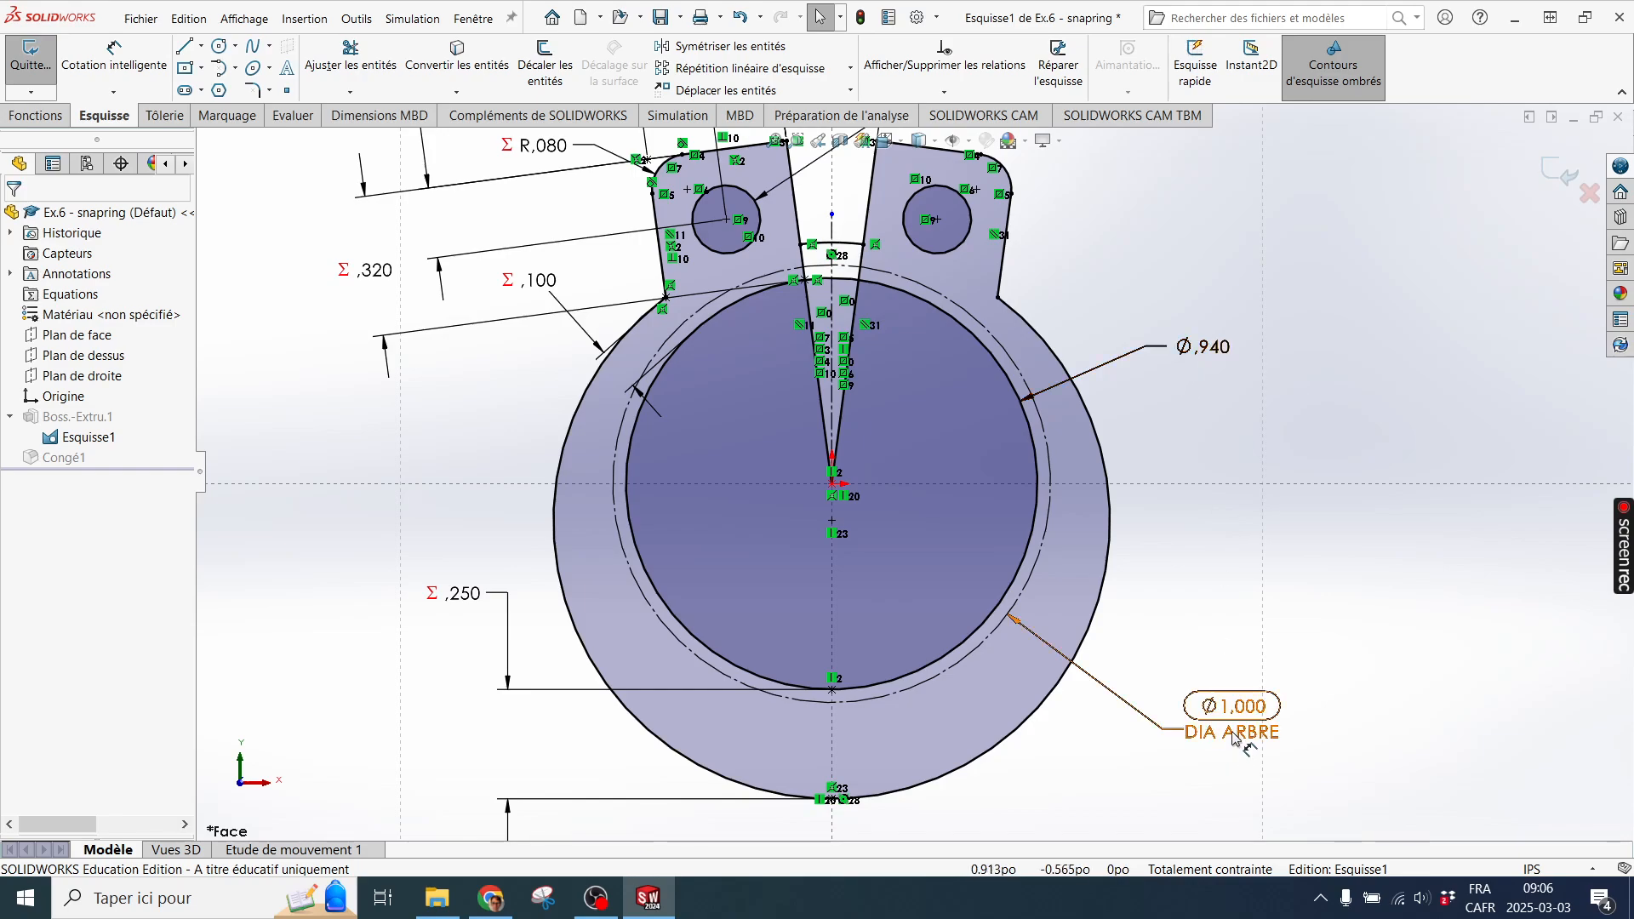
# Open the inner circle's diameter dimension for editing and start an equation in place of its value.
pyautogui.click(1215, 348)
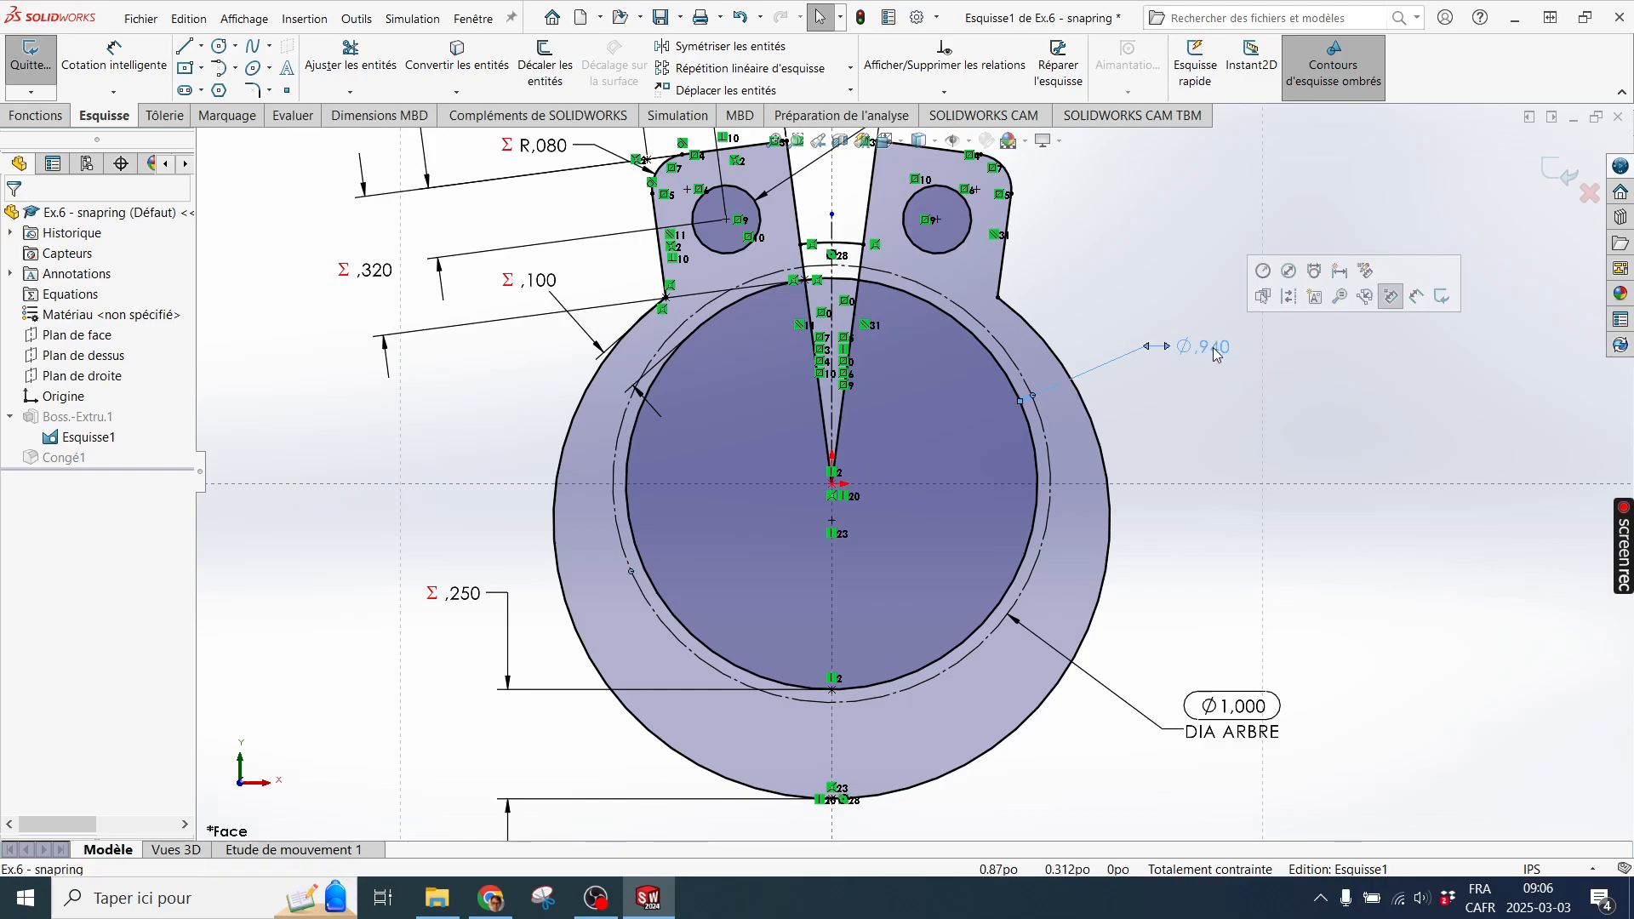
pyautogui.doubleClick(1215, 349)
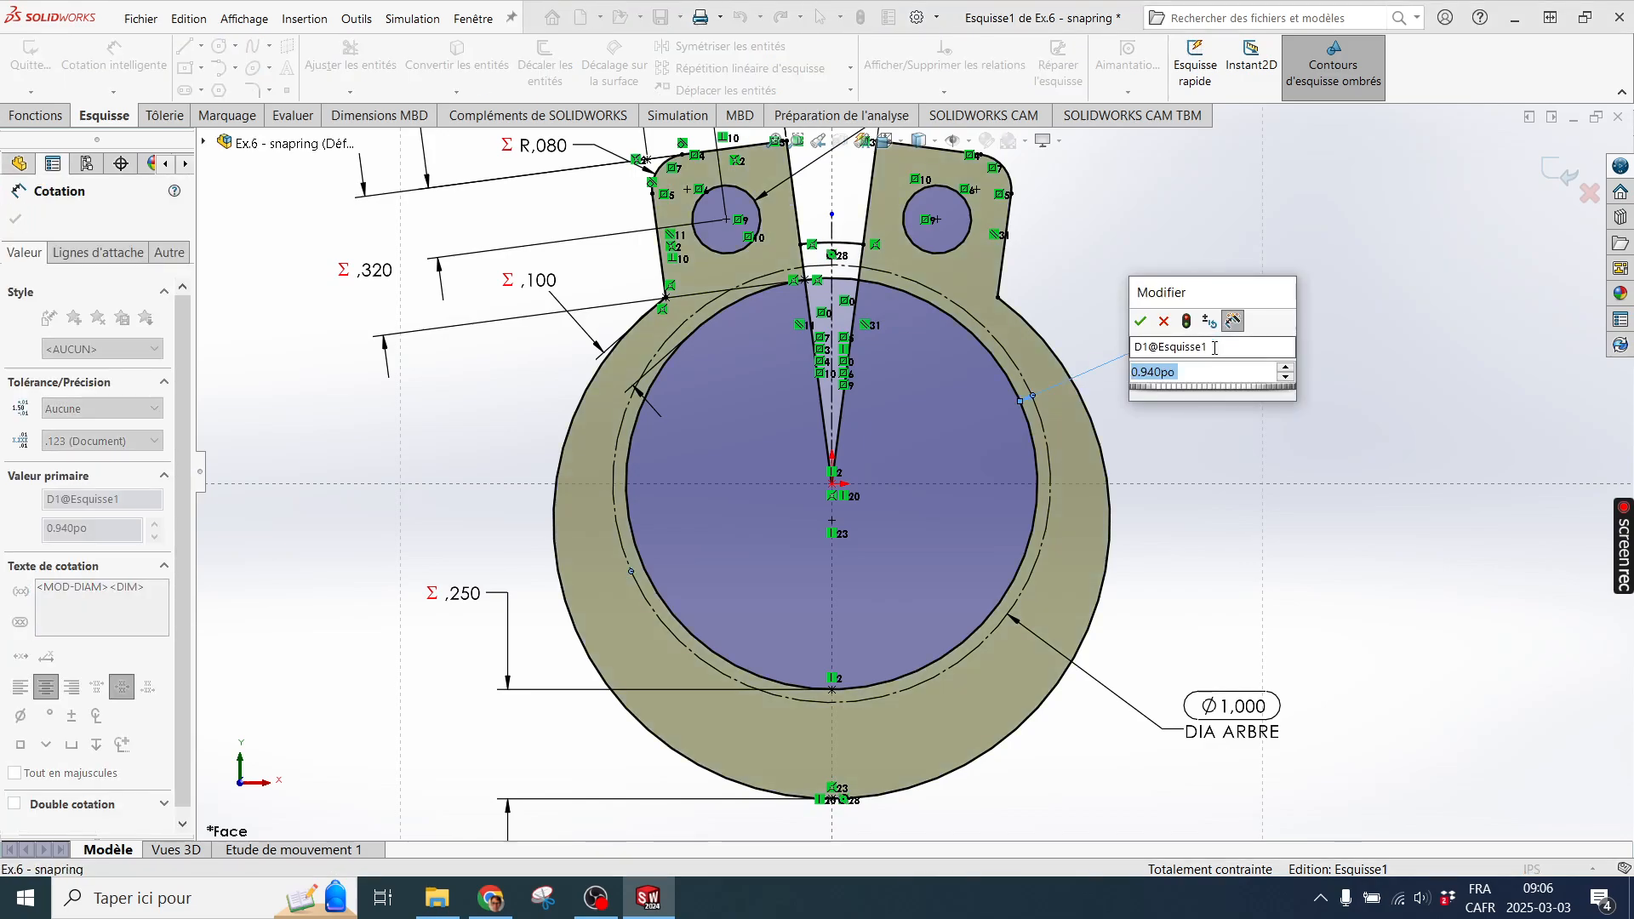
pyautogui.moveTo(1213, 240); pyautogui.dragTo(1181, 217)
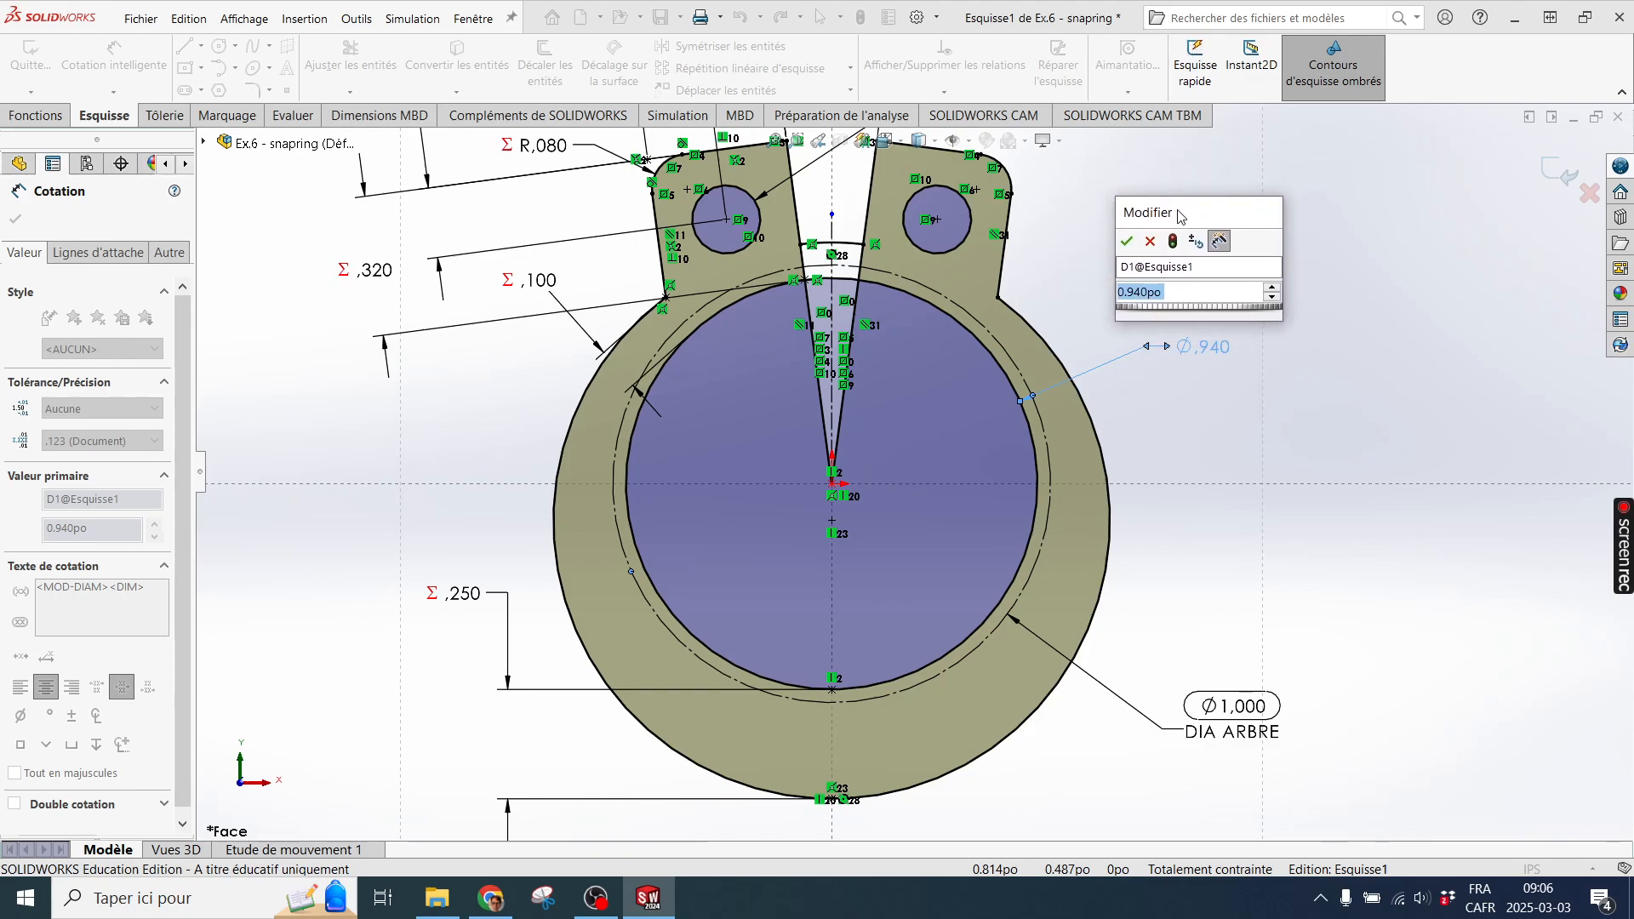
pyautogui.click(1149, 264)
pyautogui.doubleClick(1149, 267)
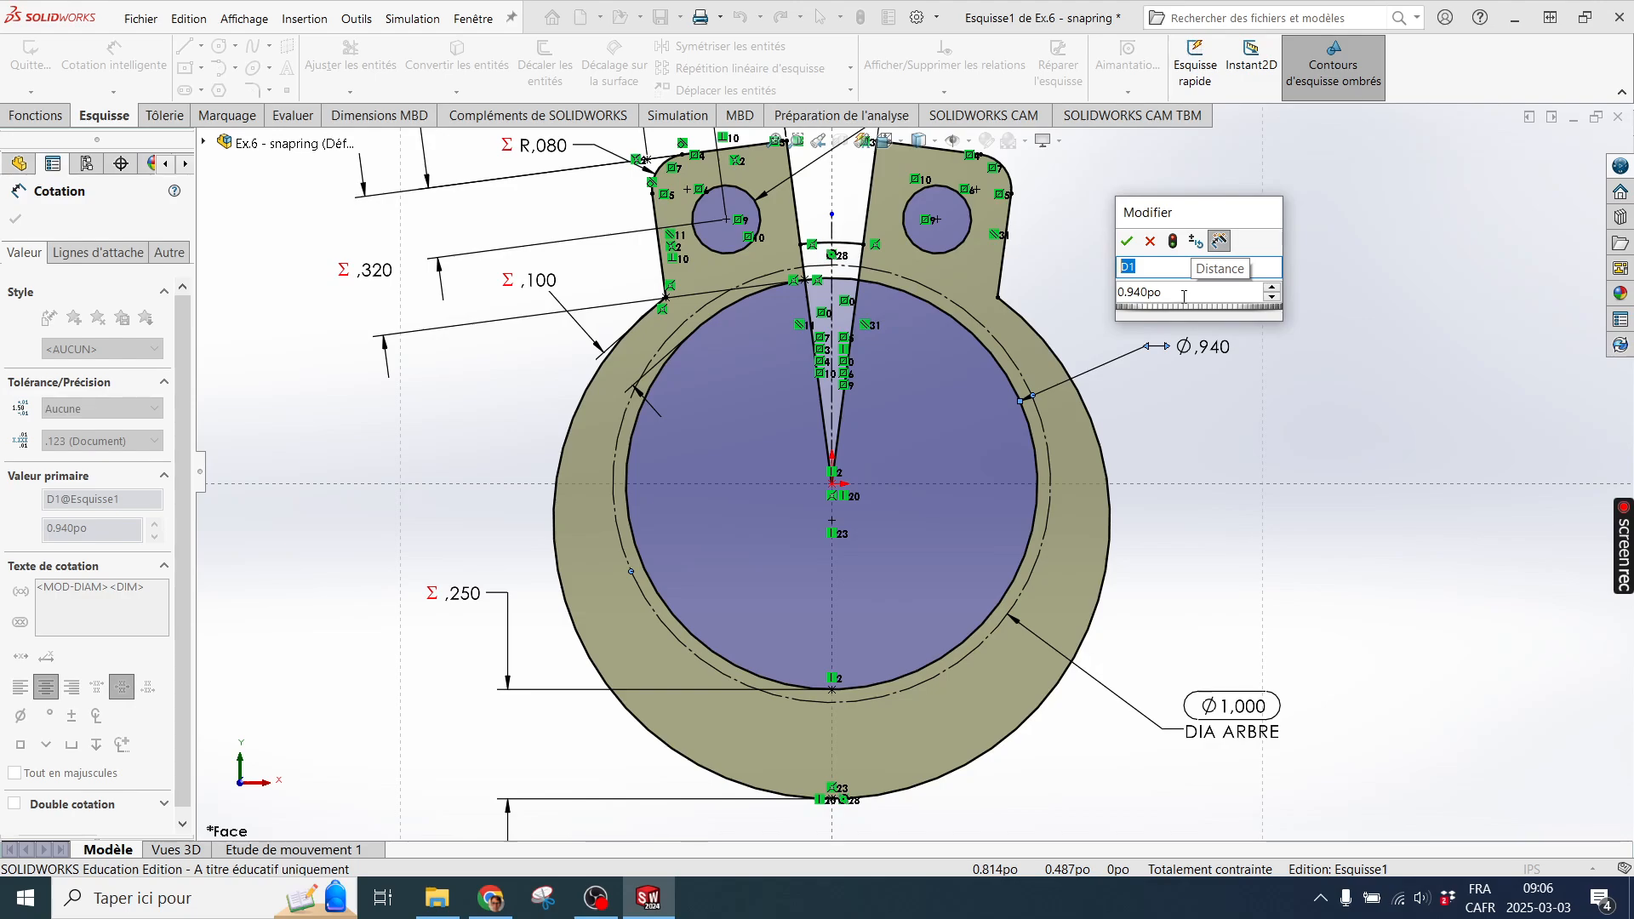
pyautogui.click(1184, 296)
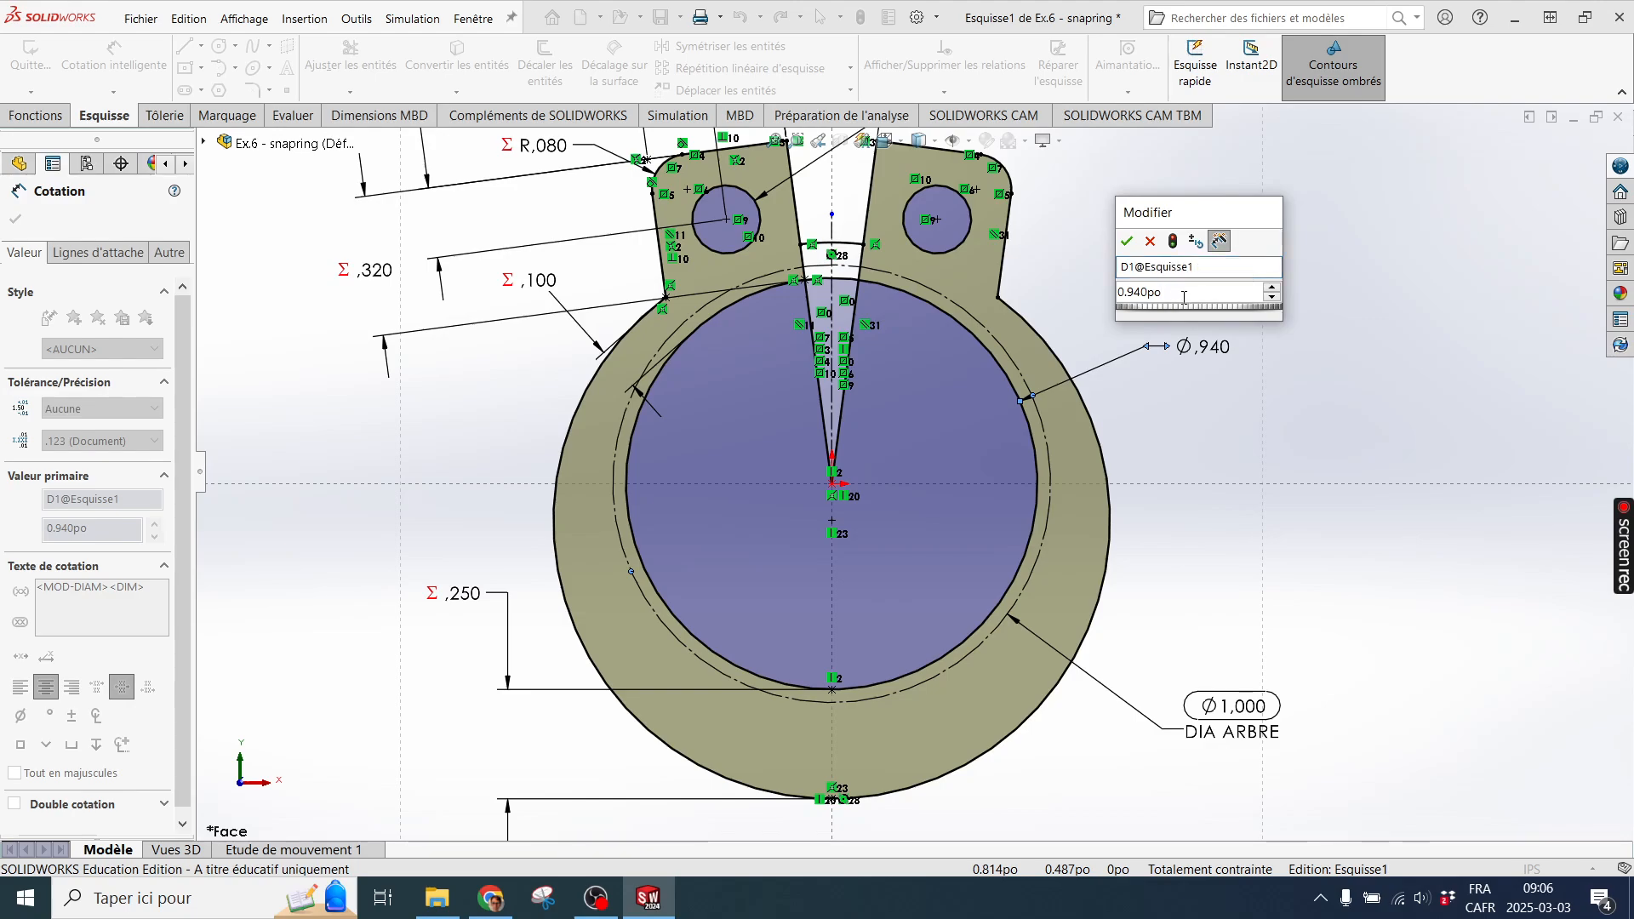
pyautogui.moveTo(1183, 292); pyautogui.dragTo(1090, 300)
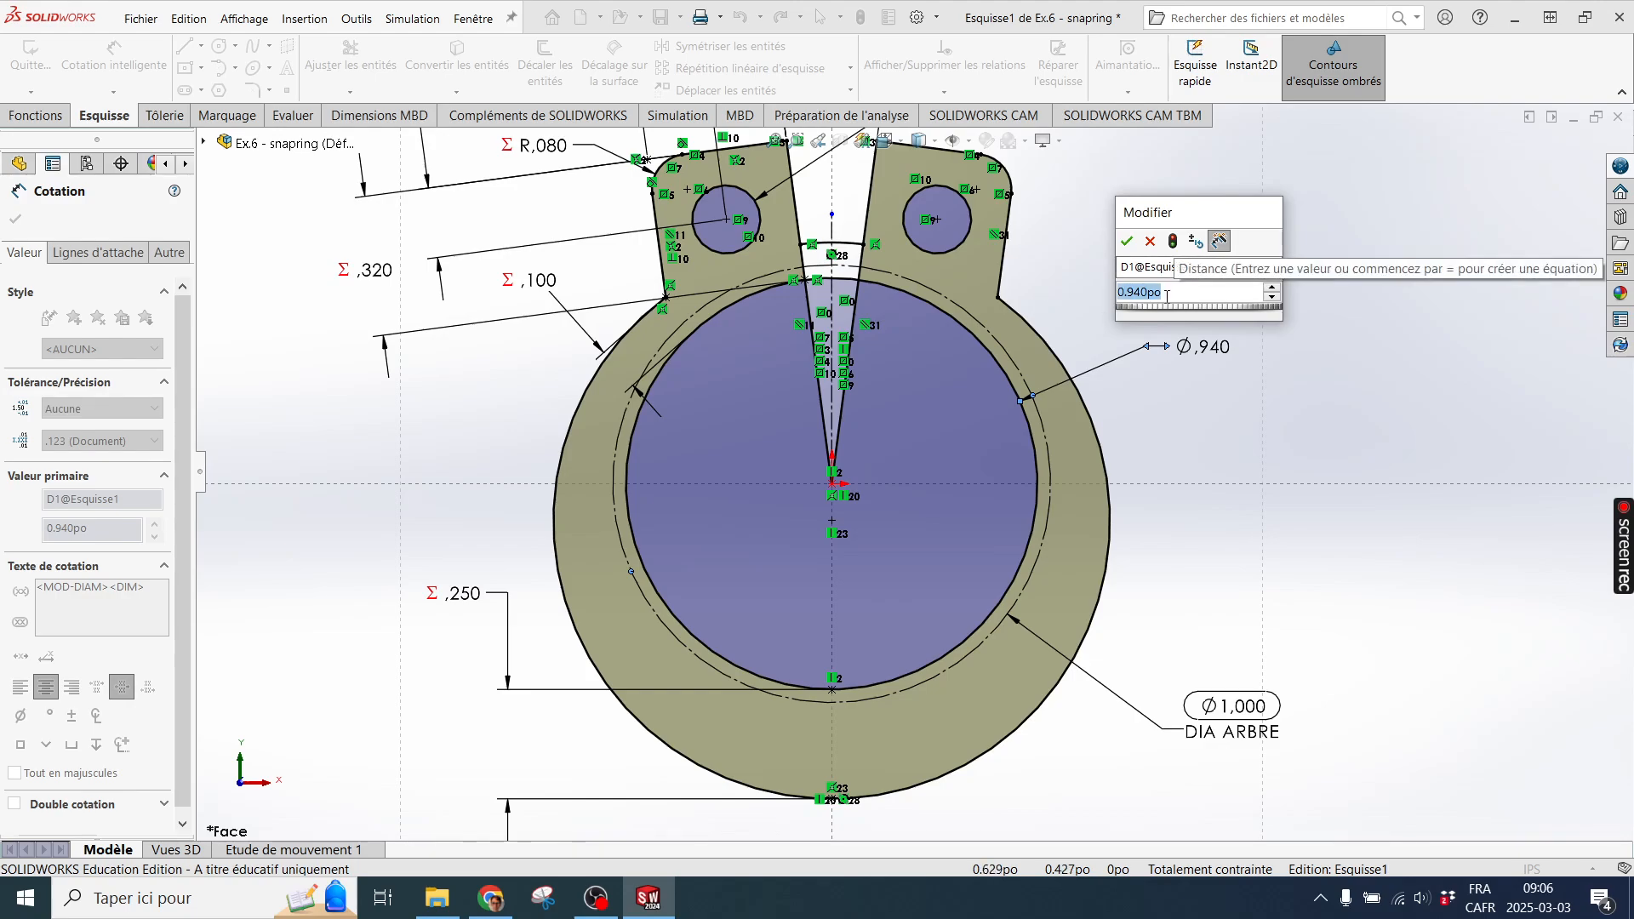
pyautogui.write('=')
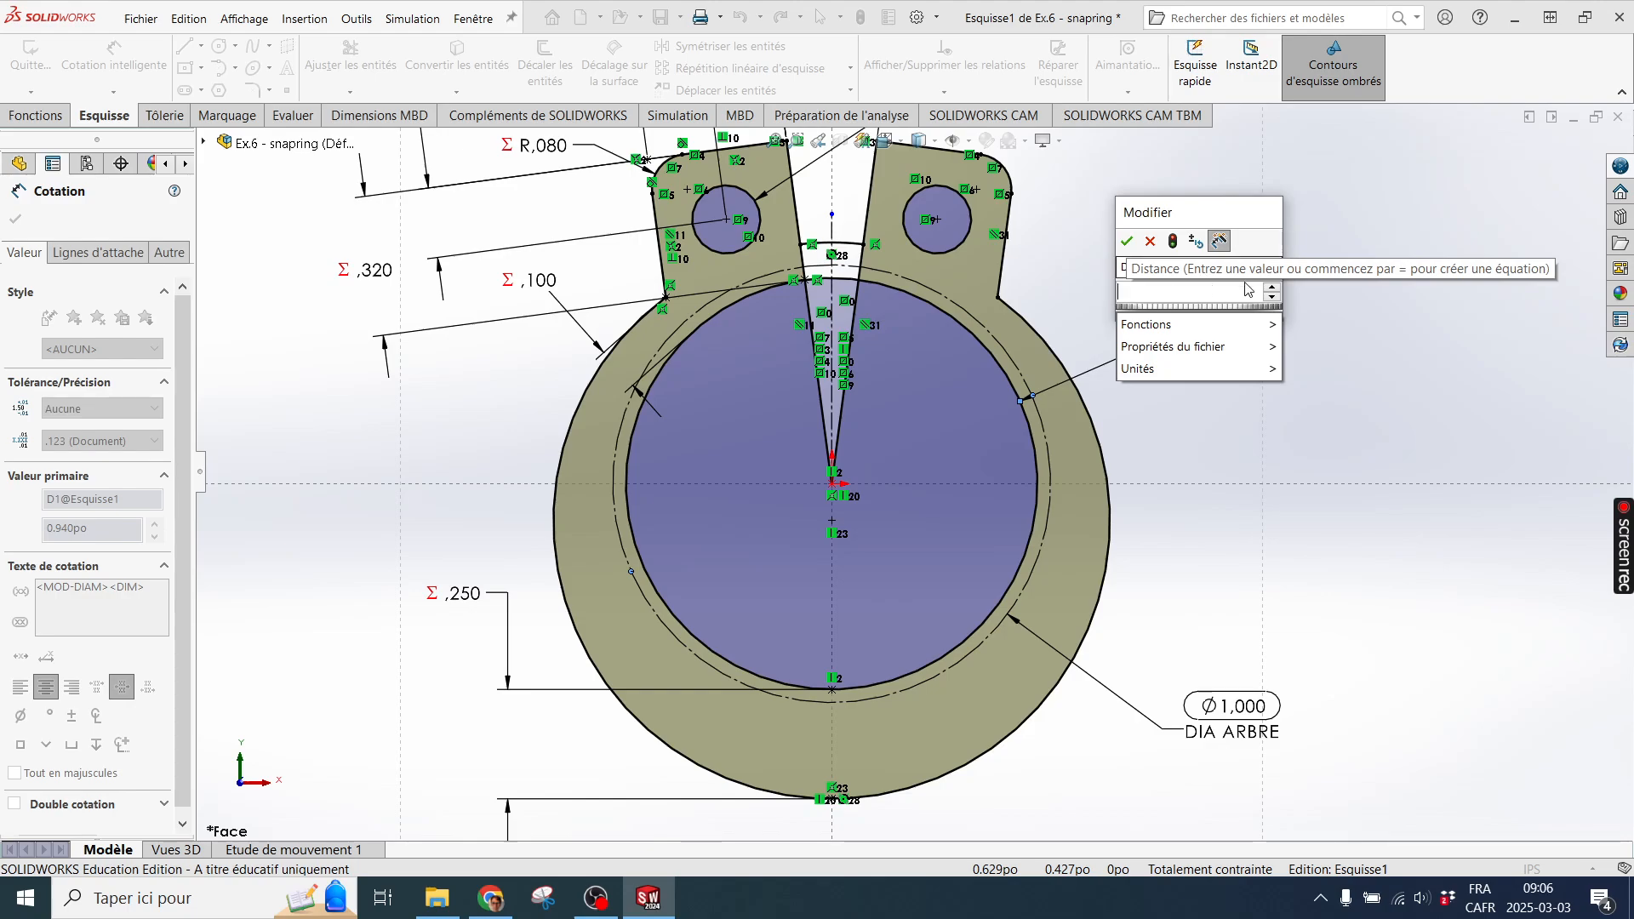
pyautogui.moveTo(1277, 349)
pyautogui.write('=')
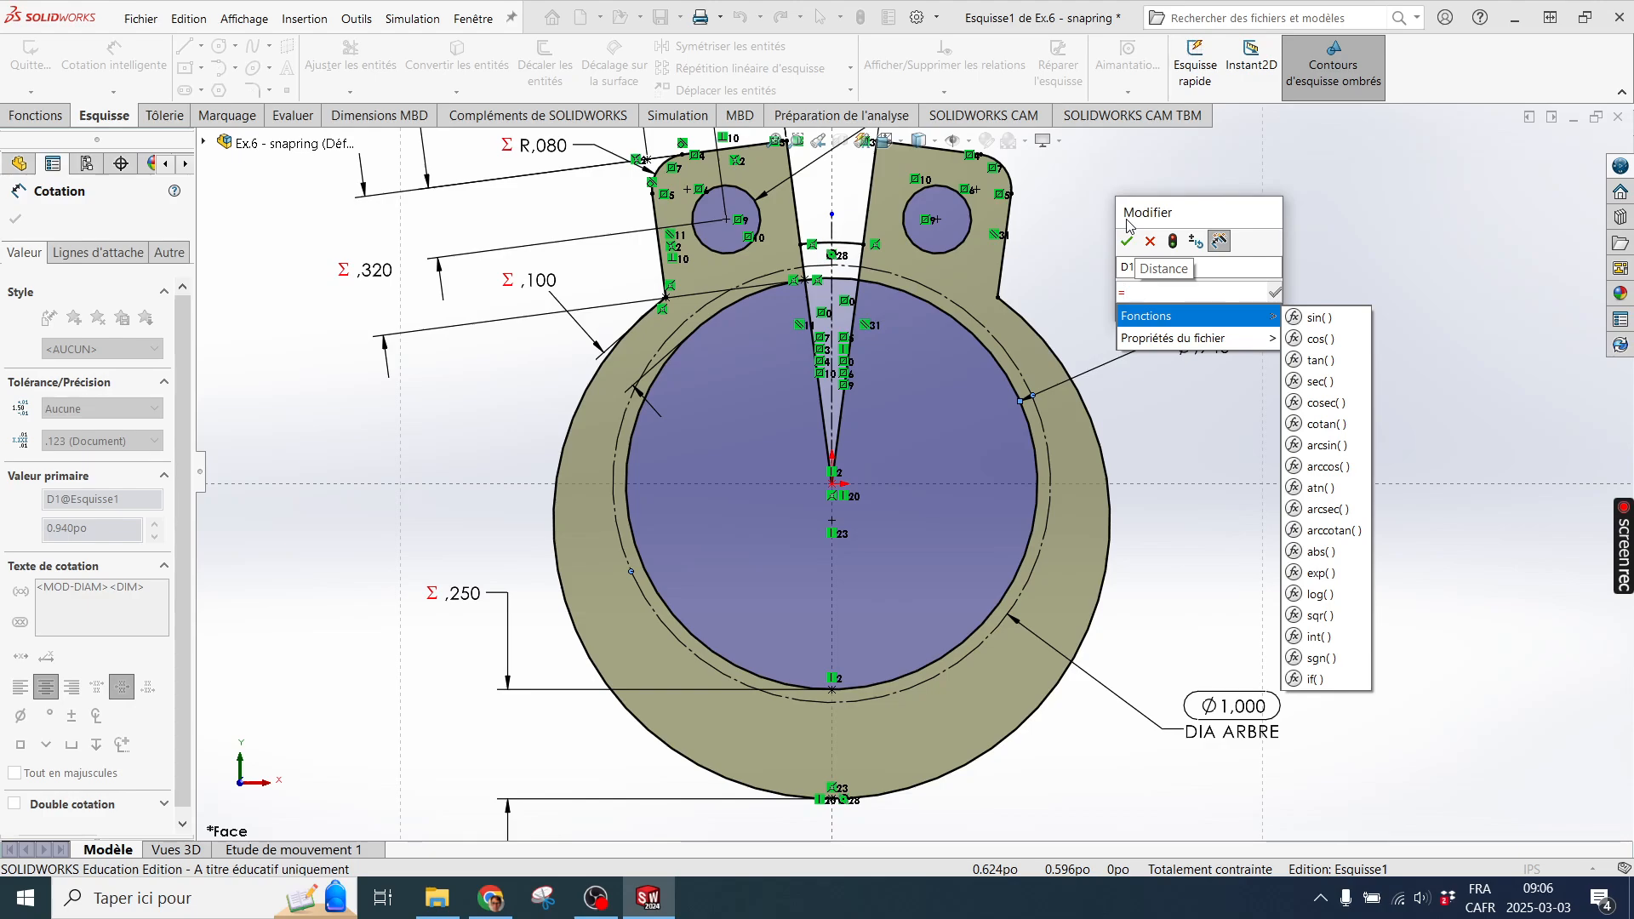
# Try the expression 2+2 in the inner circle diameter's equation.
pyautogui.write('2+2')
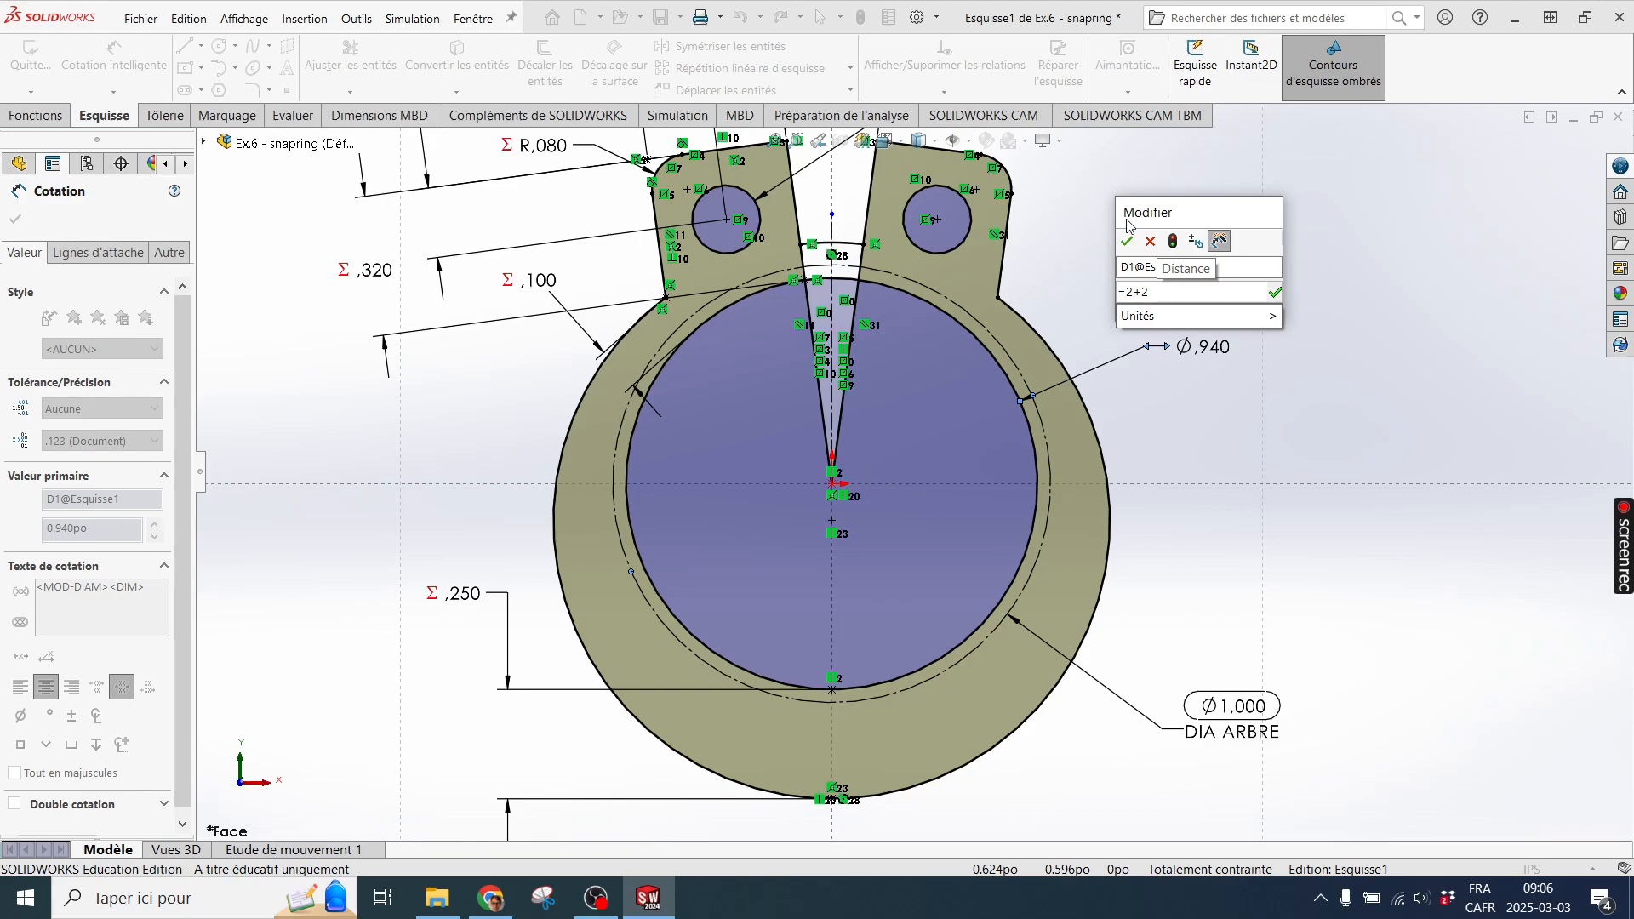
pyautogui.press('BackSpace')
pyautogui.press('BackSpace')
pyautogui.press('BackSpace')
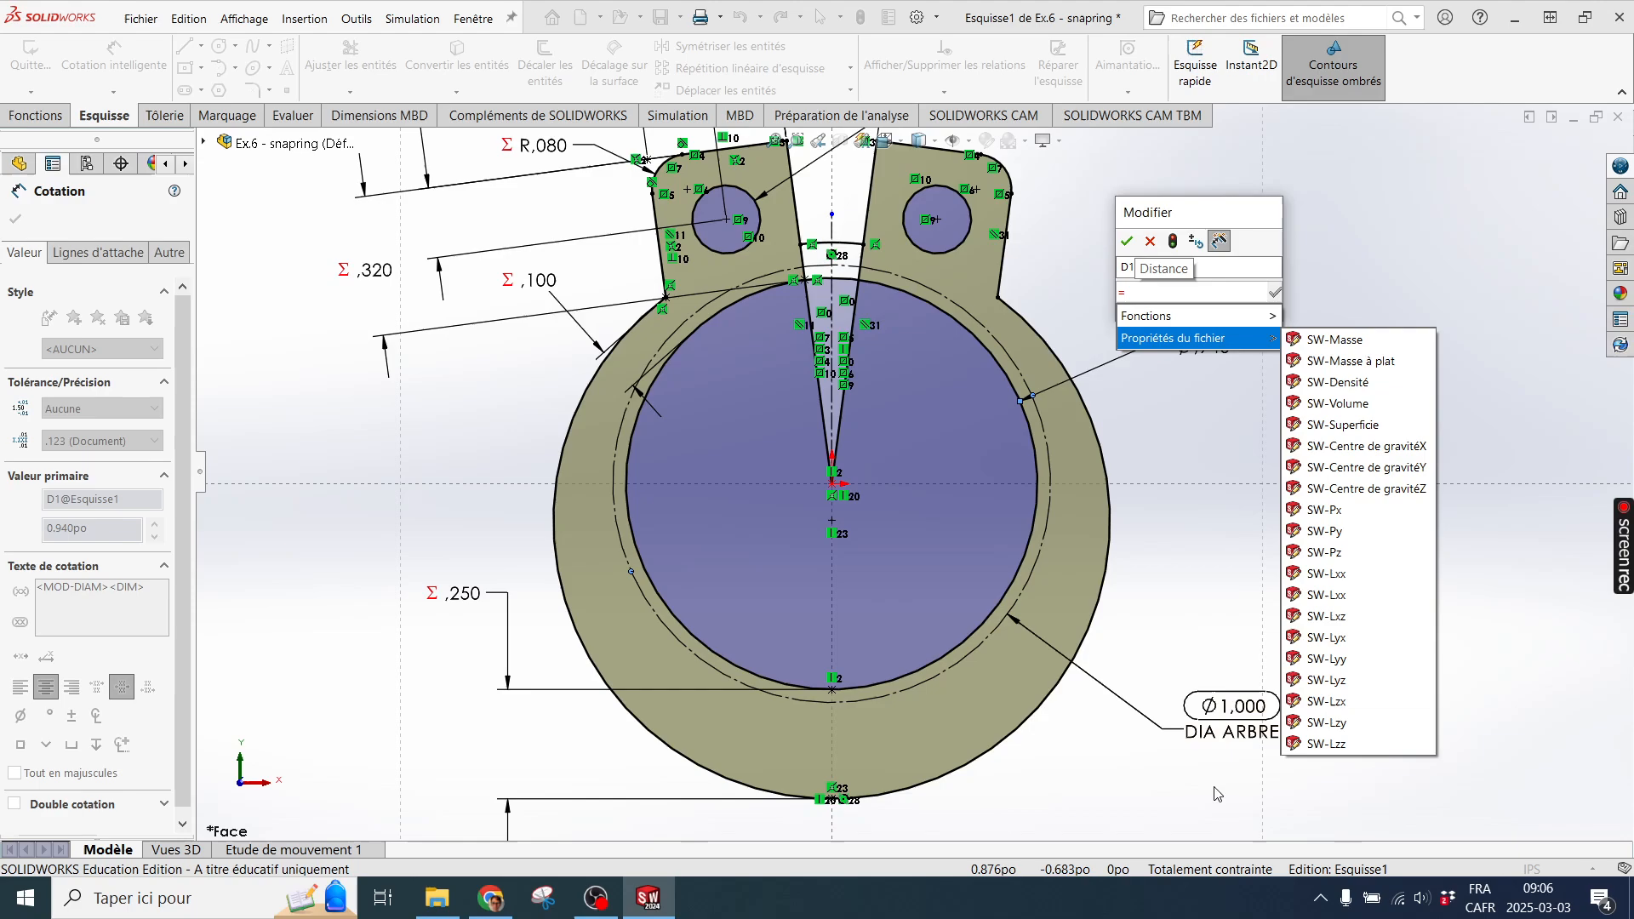
# Link the inner circle's diameter to the shaft diameter with the equation "DIA_ARBRE@Esquisse1"*0.940.
pyautogui.click(1223, 729)
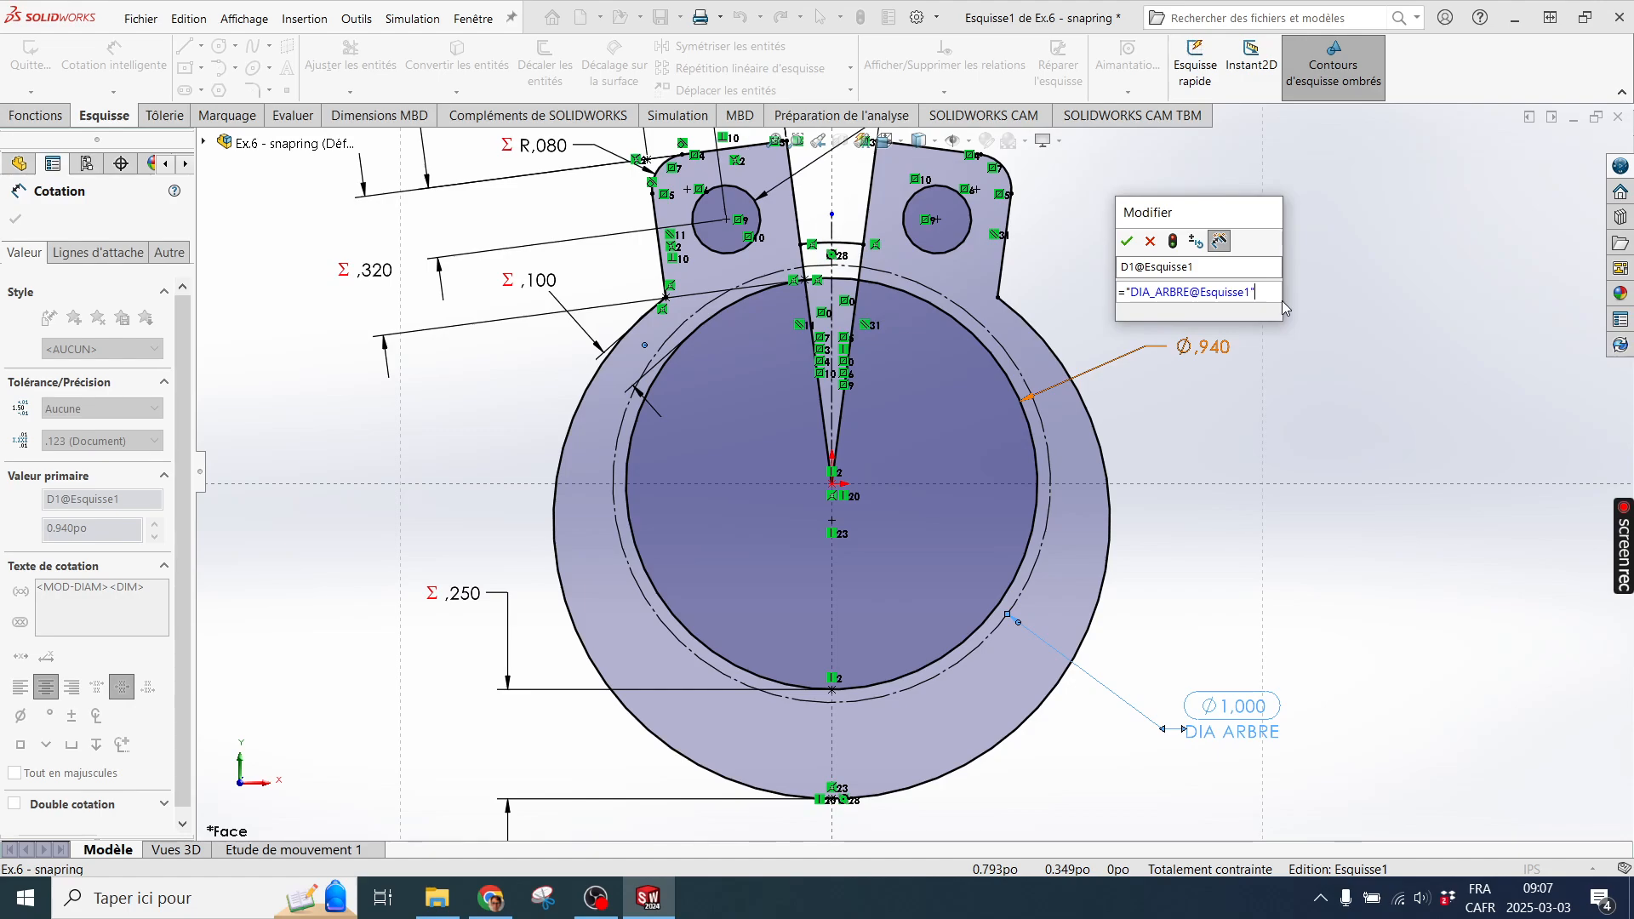
pyautogui.write('*')
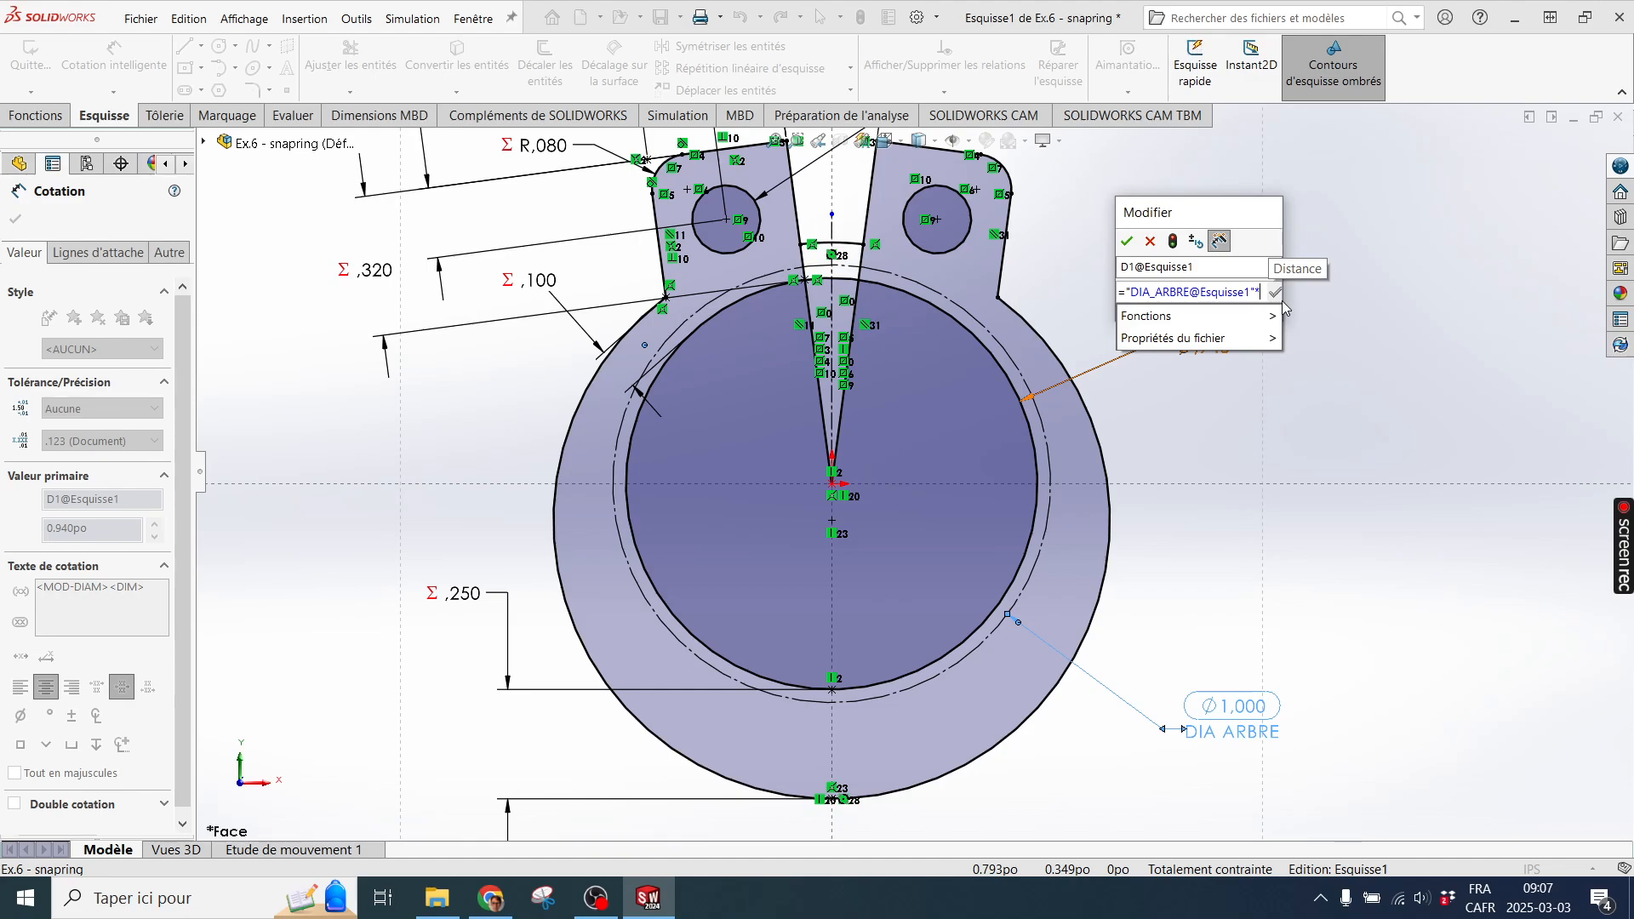
pyautogui.write('0.940')
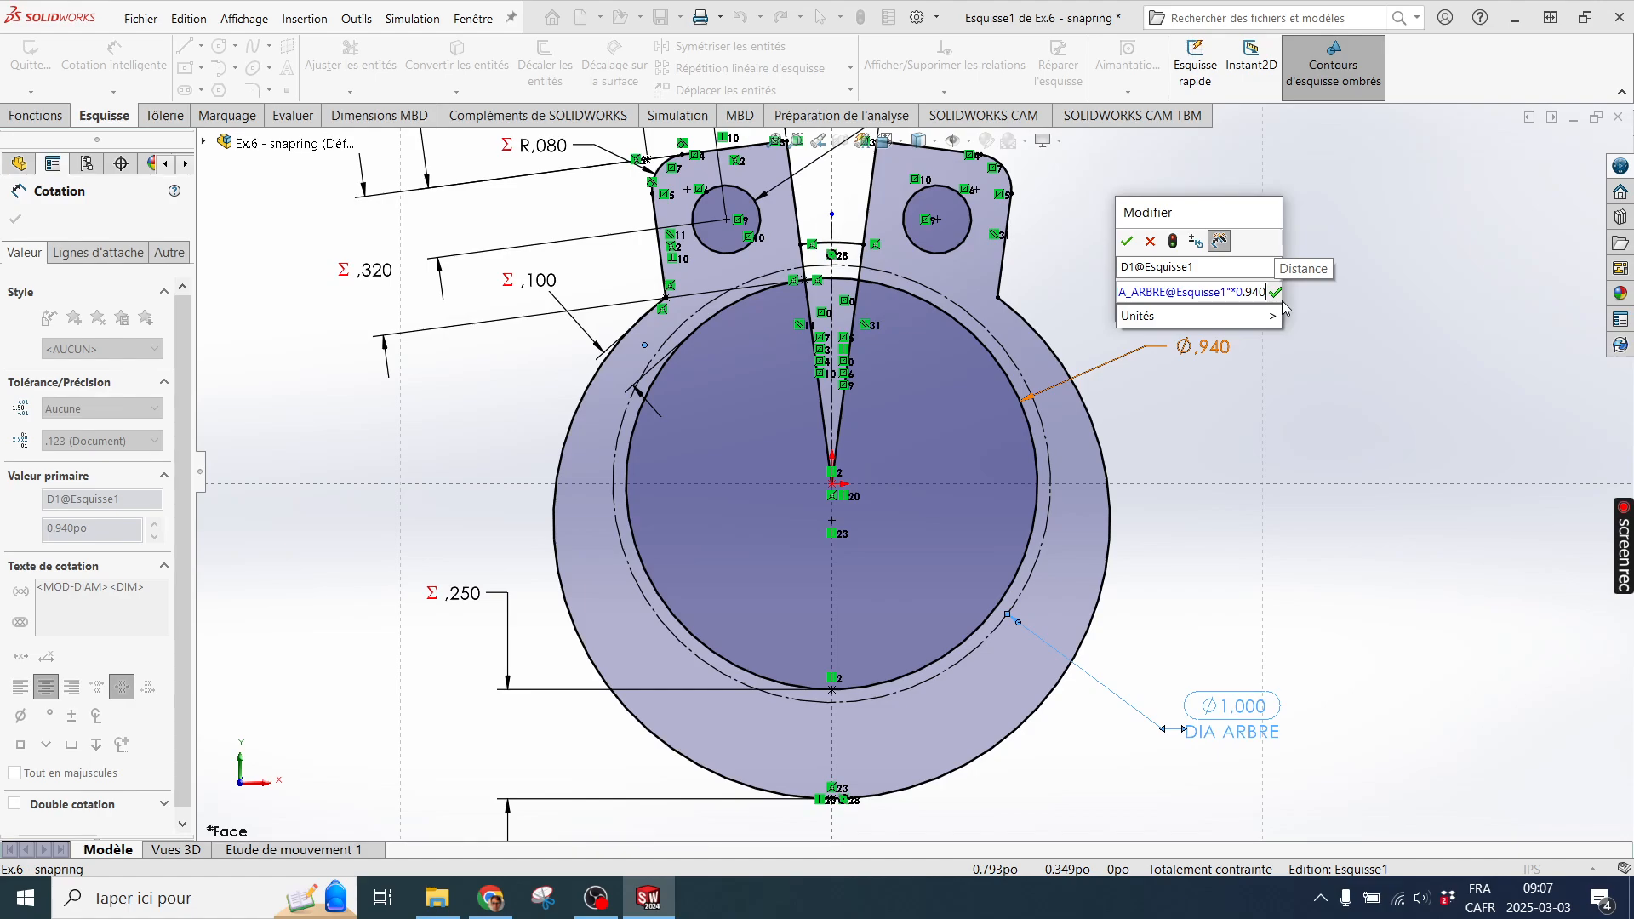
pyautogui.click(1279, 295)
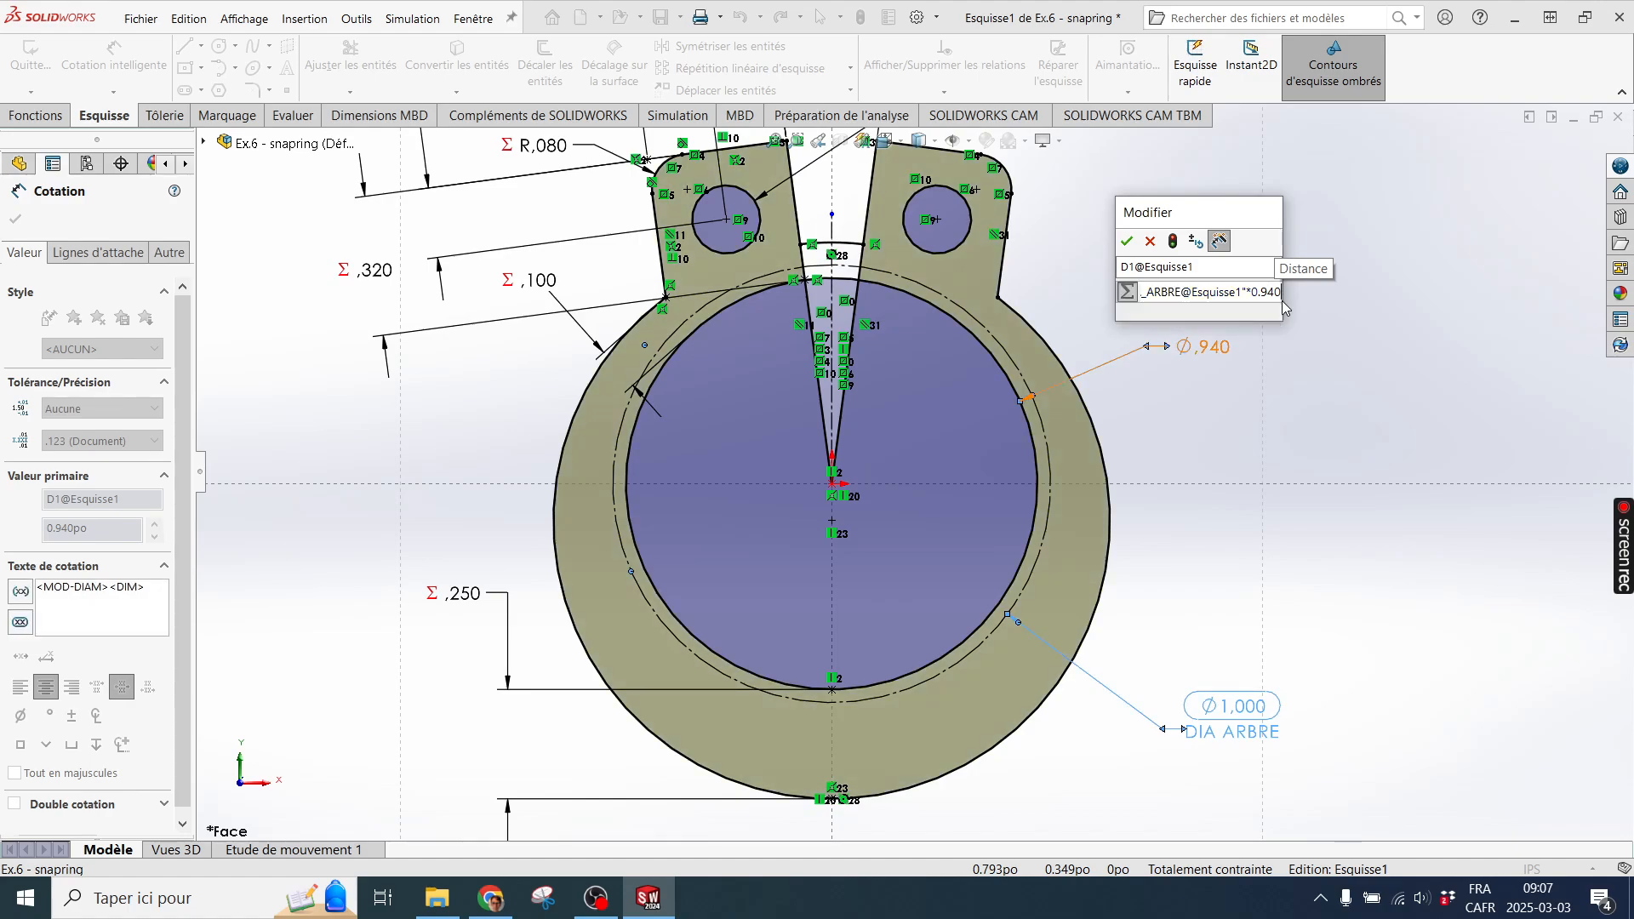
pyautogui.click(1128, 247)
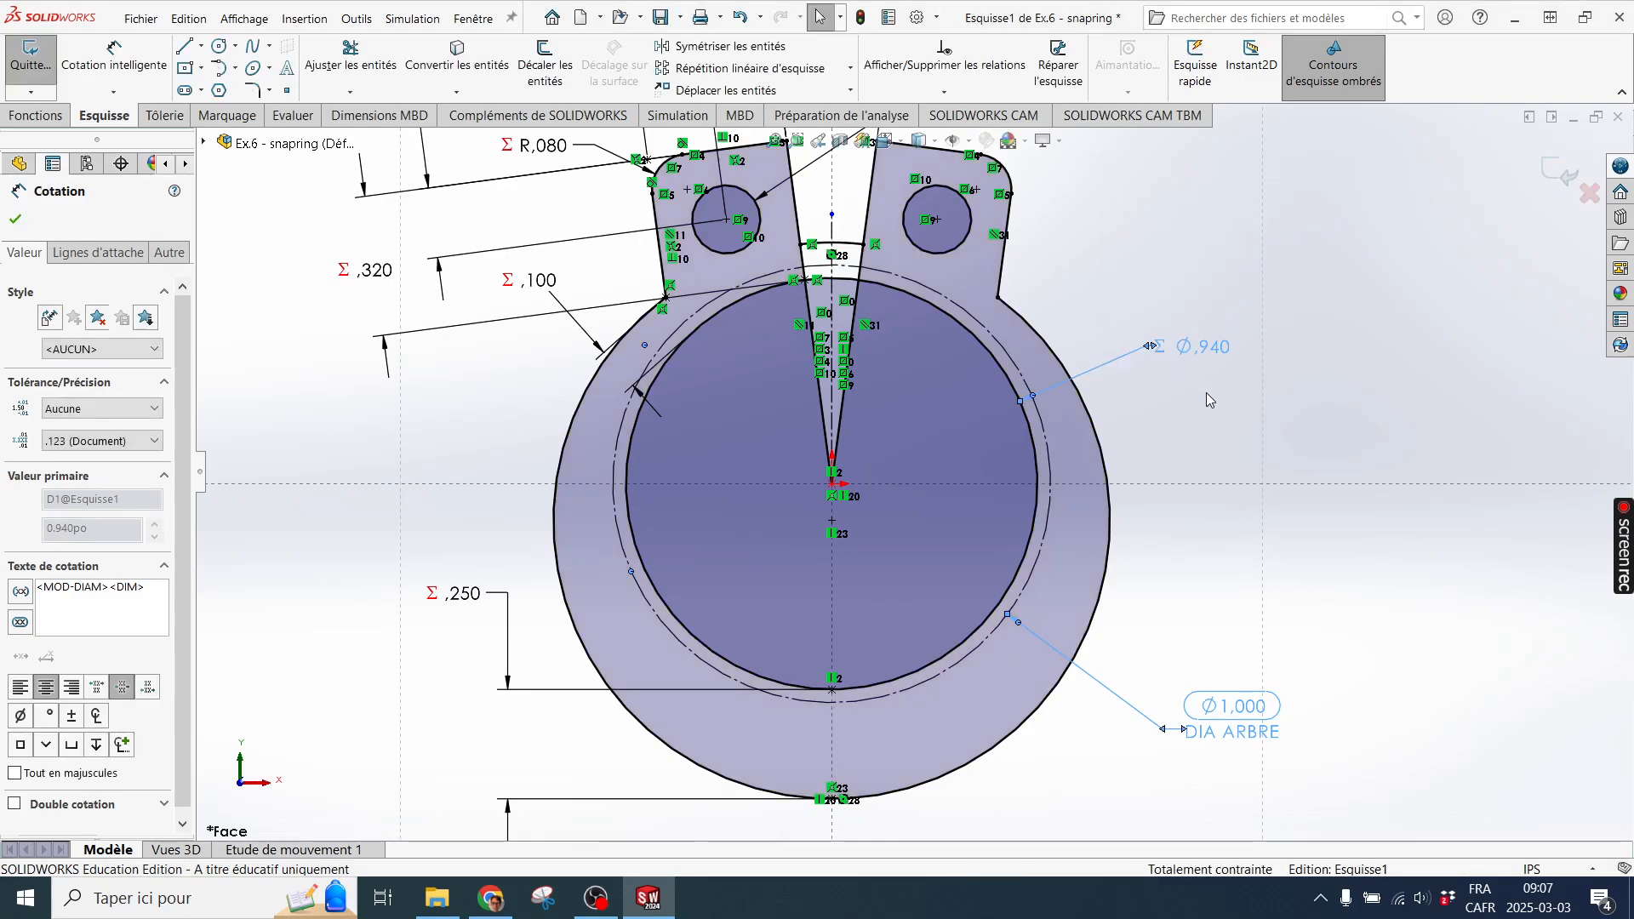
pyautogui.click(1195, 393)
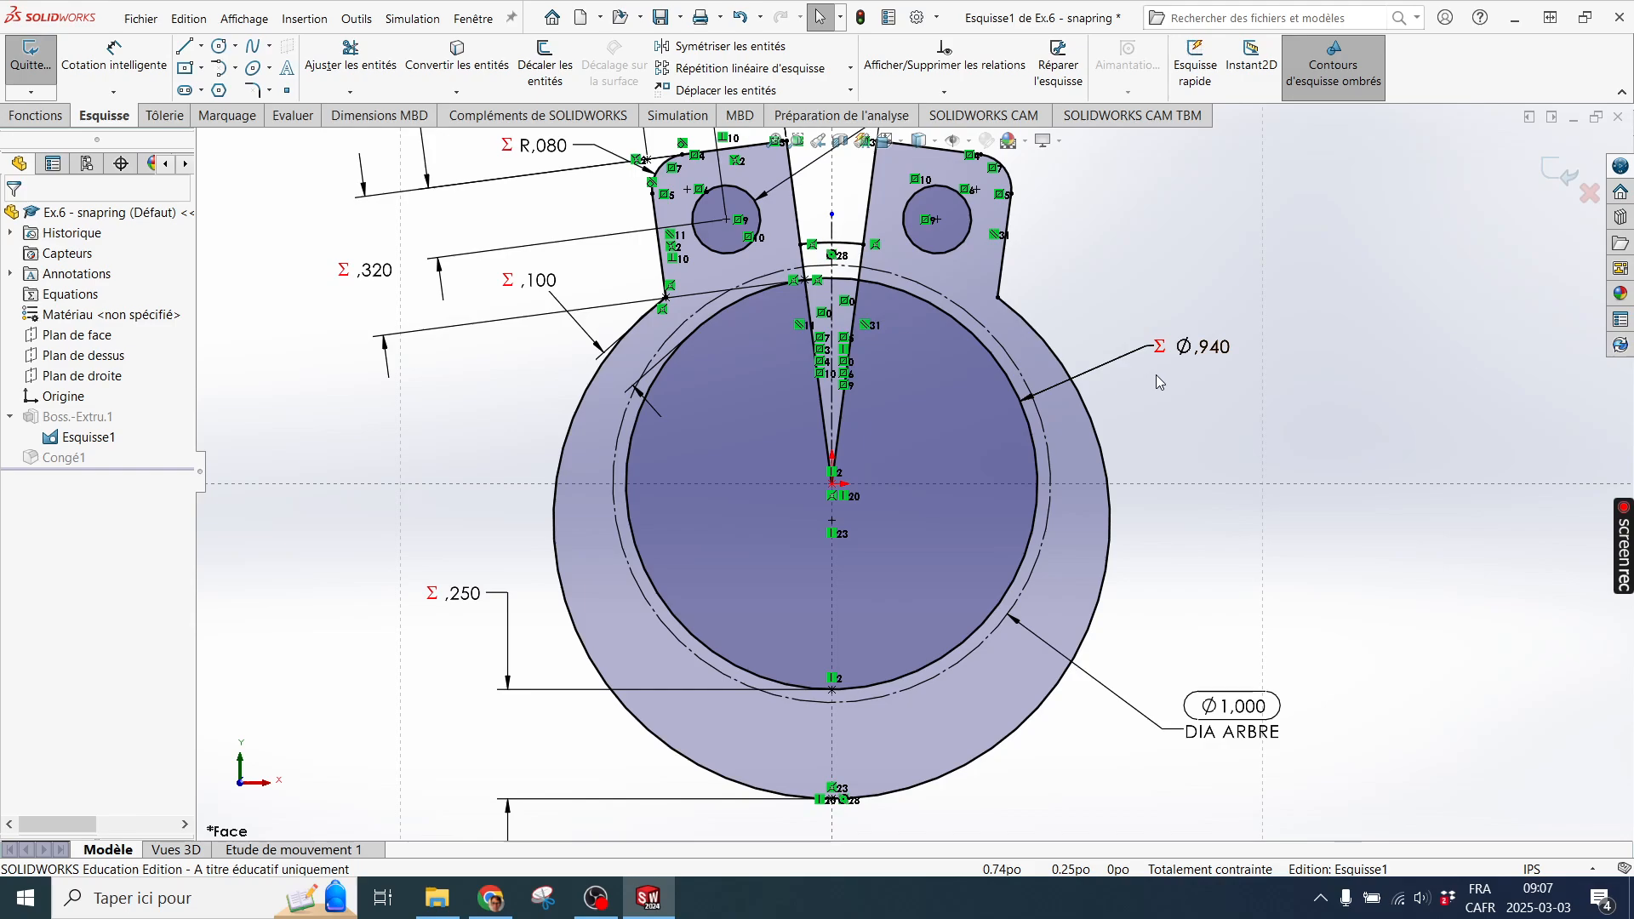
# Change the equation for the ring's width between the lowest points of the inner and outer circles to "DIA_ARBRE@Esquisse1"*0.250.
pyautogui.scroll(2, 810, 289)
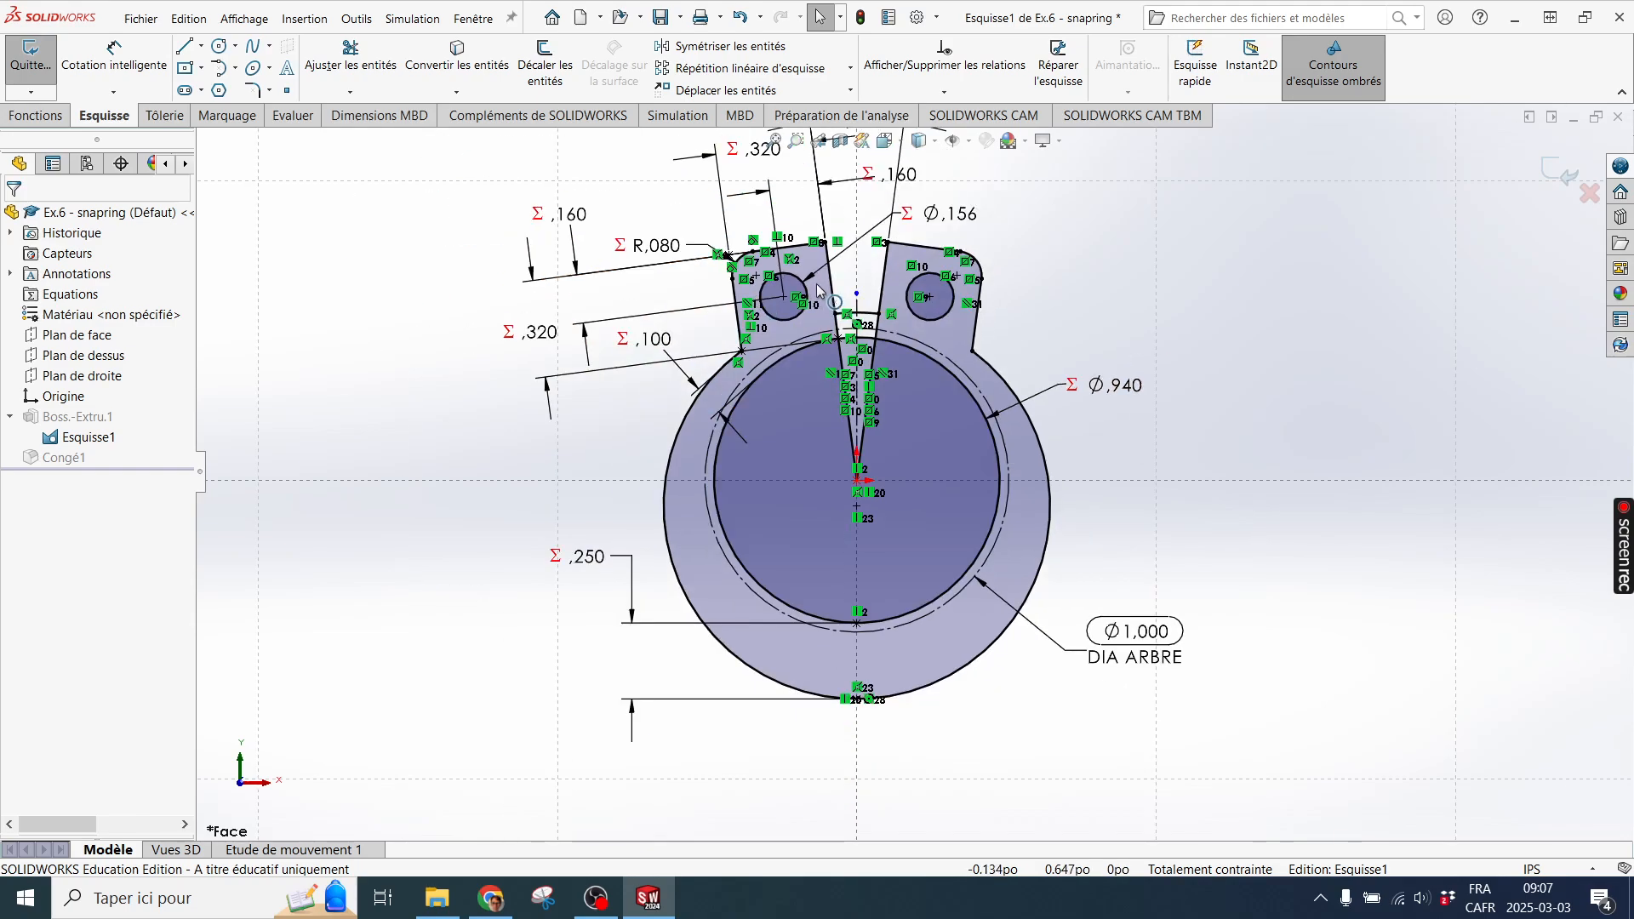
pyautogui.scroll(-2, 793, 242)
pyautogui.scroll(2, 699, 461)
pyautogui.scroll(-5, 596, 473)
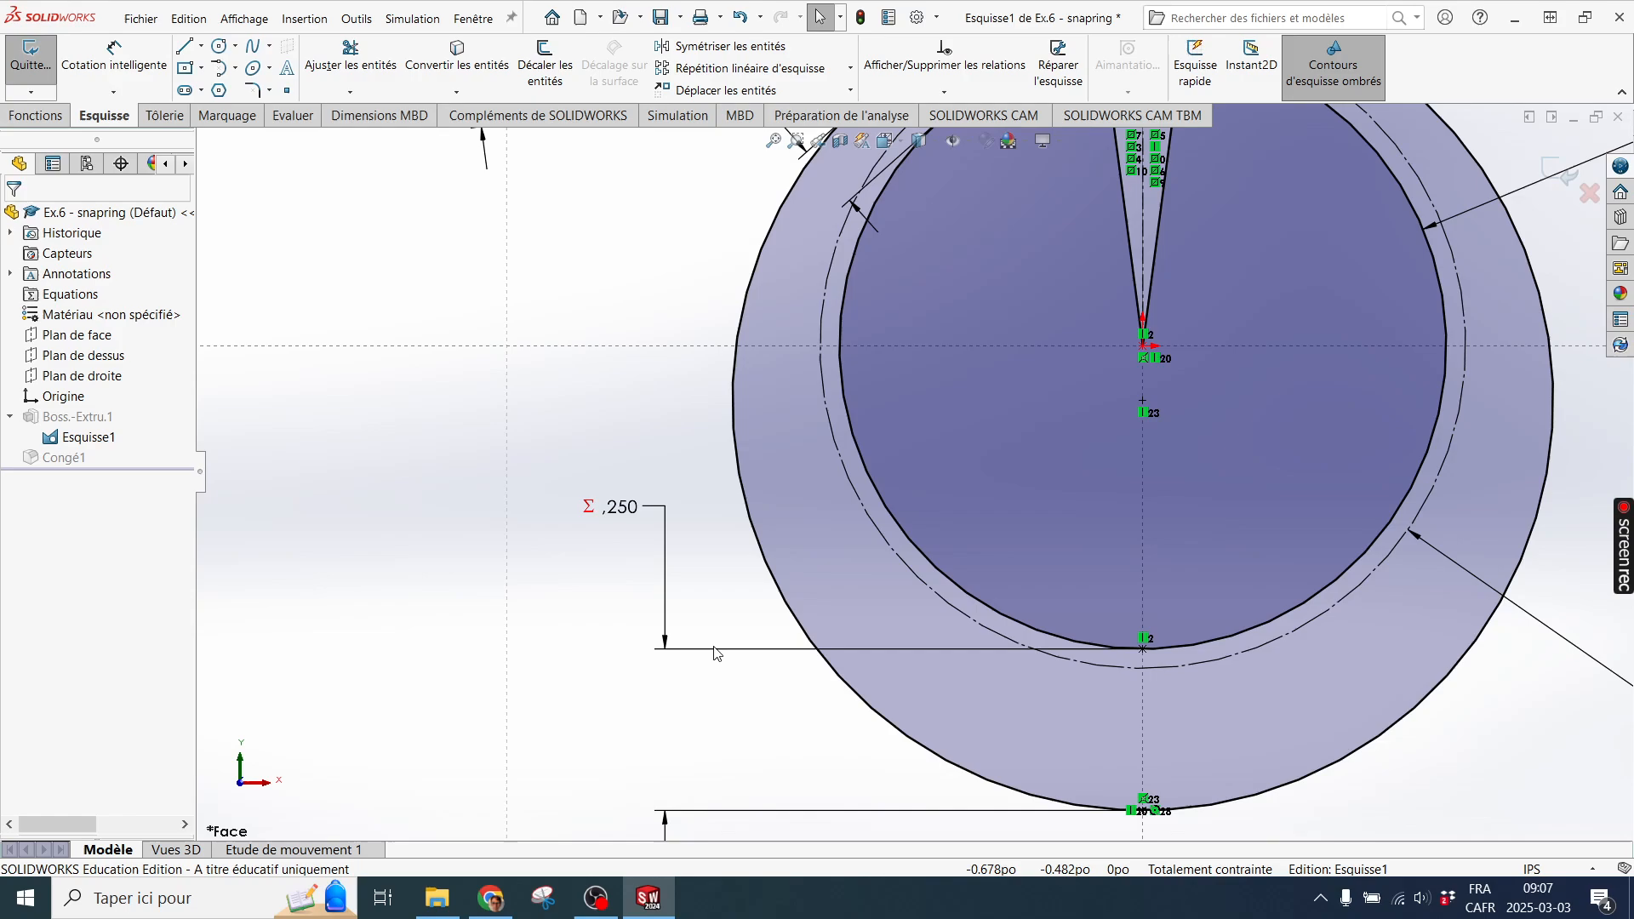
pyautogui.doubleClick(596, 473)
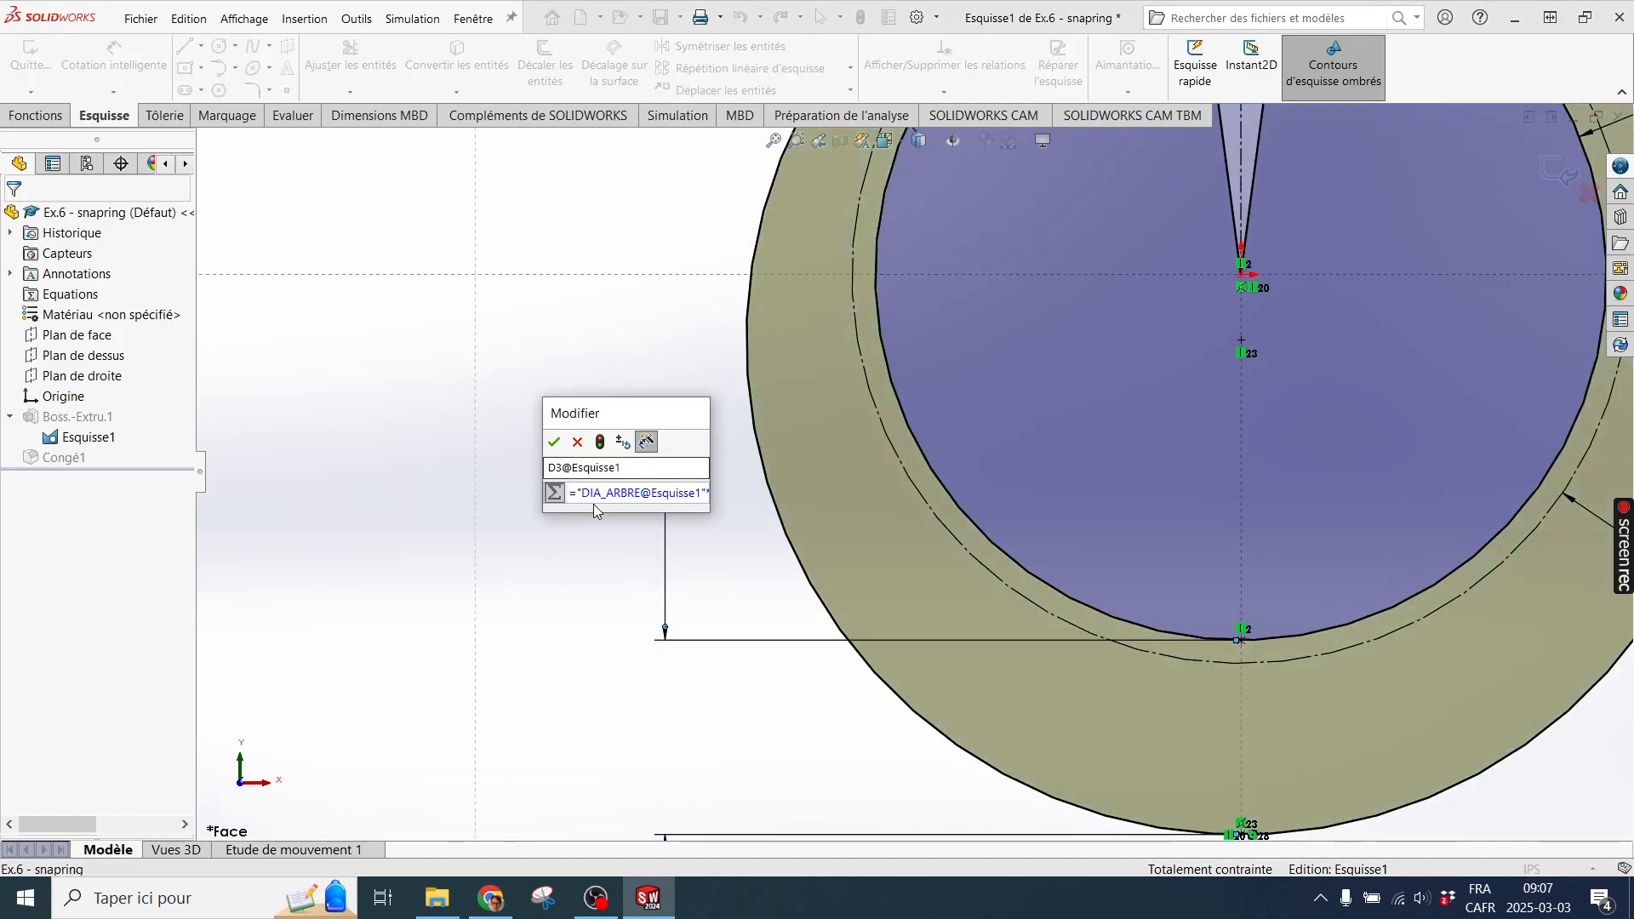
pyautogui.moveTo(578, 493); pyautogui.dragTo(787, 493)
pyautogui.click(690, 494)
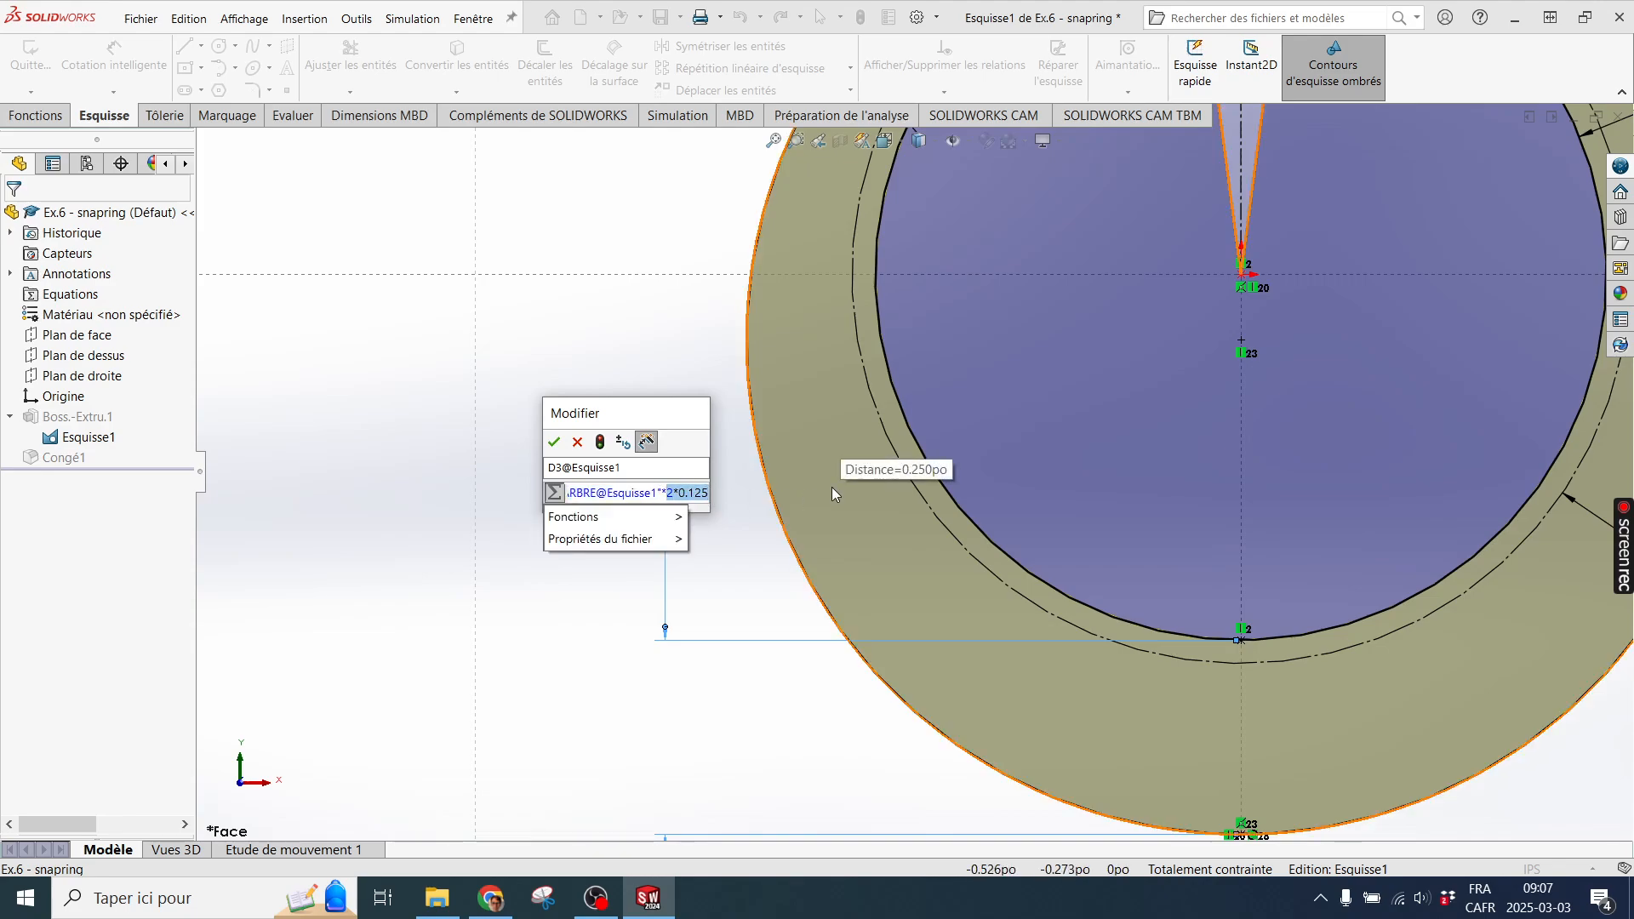
pyautogui.write('0.250')
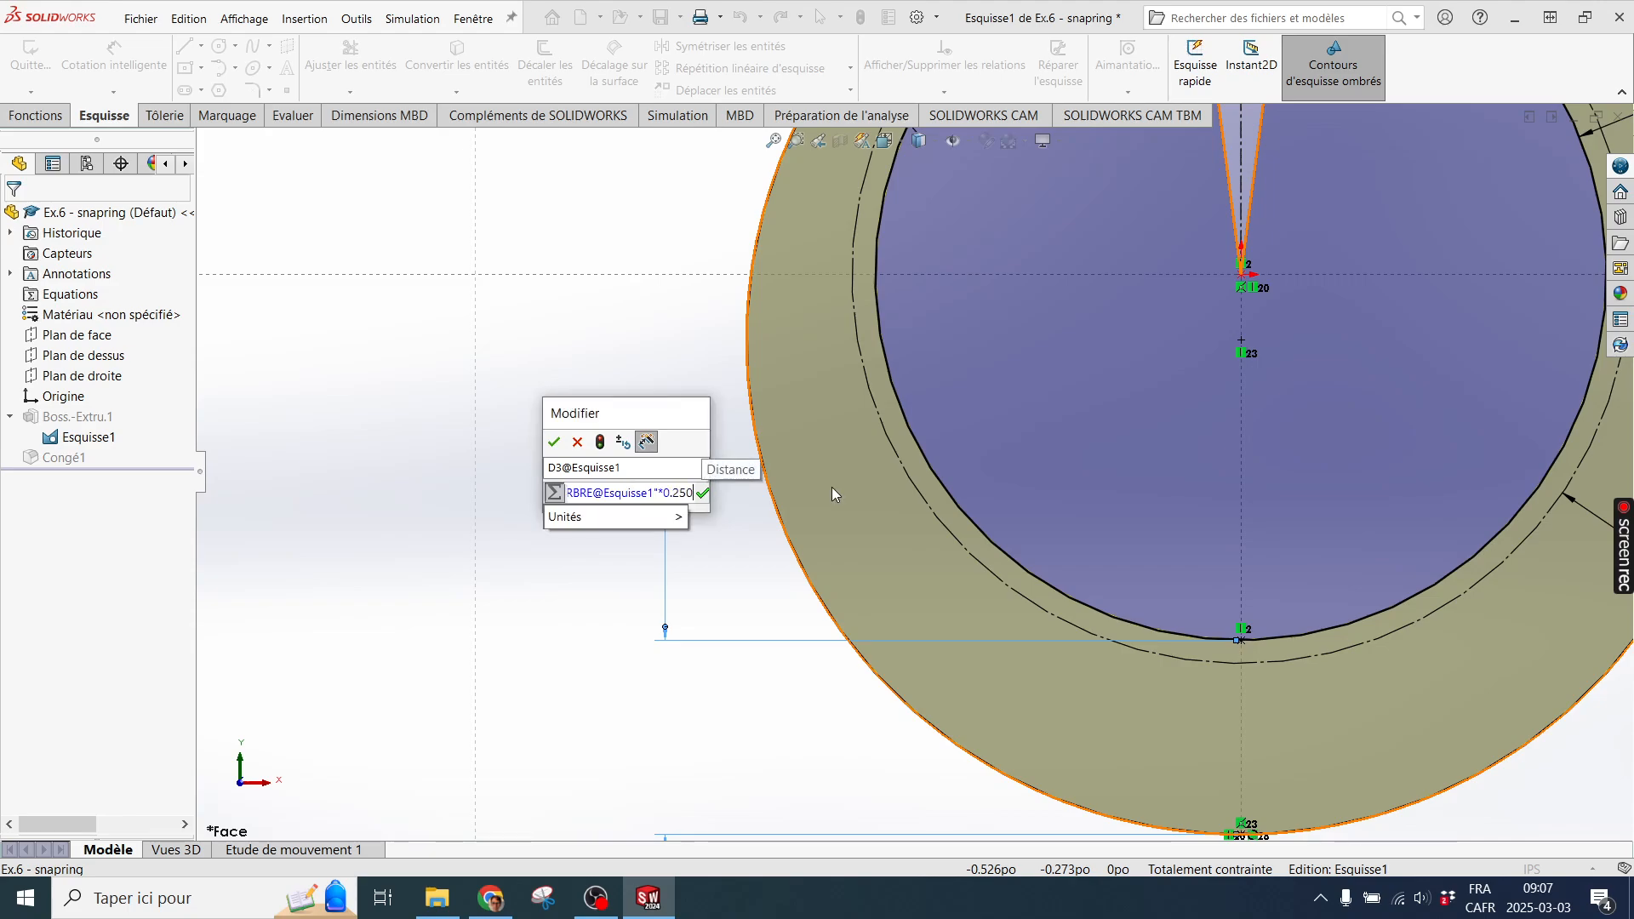
pyautogui.press('Return')
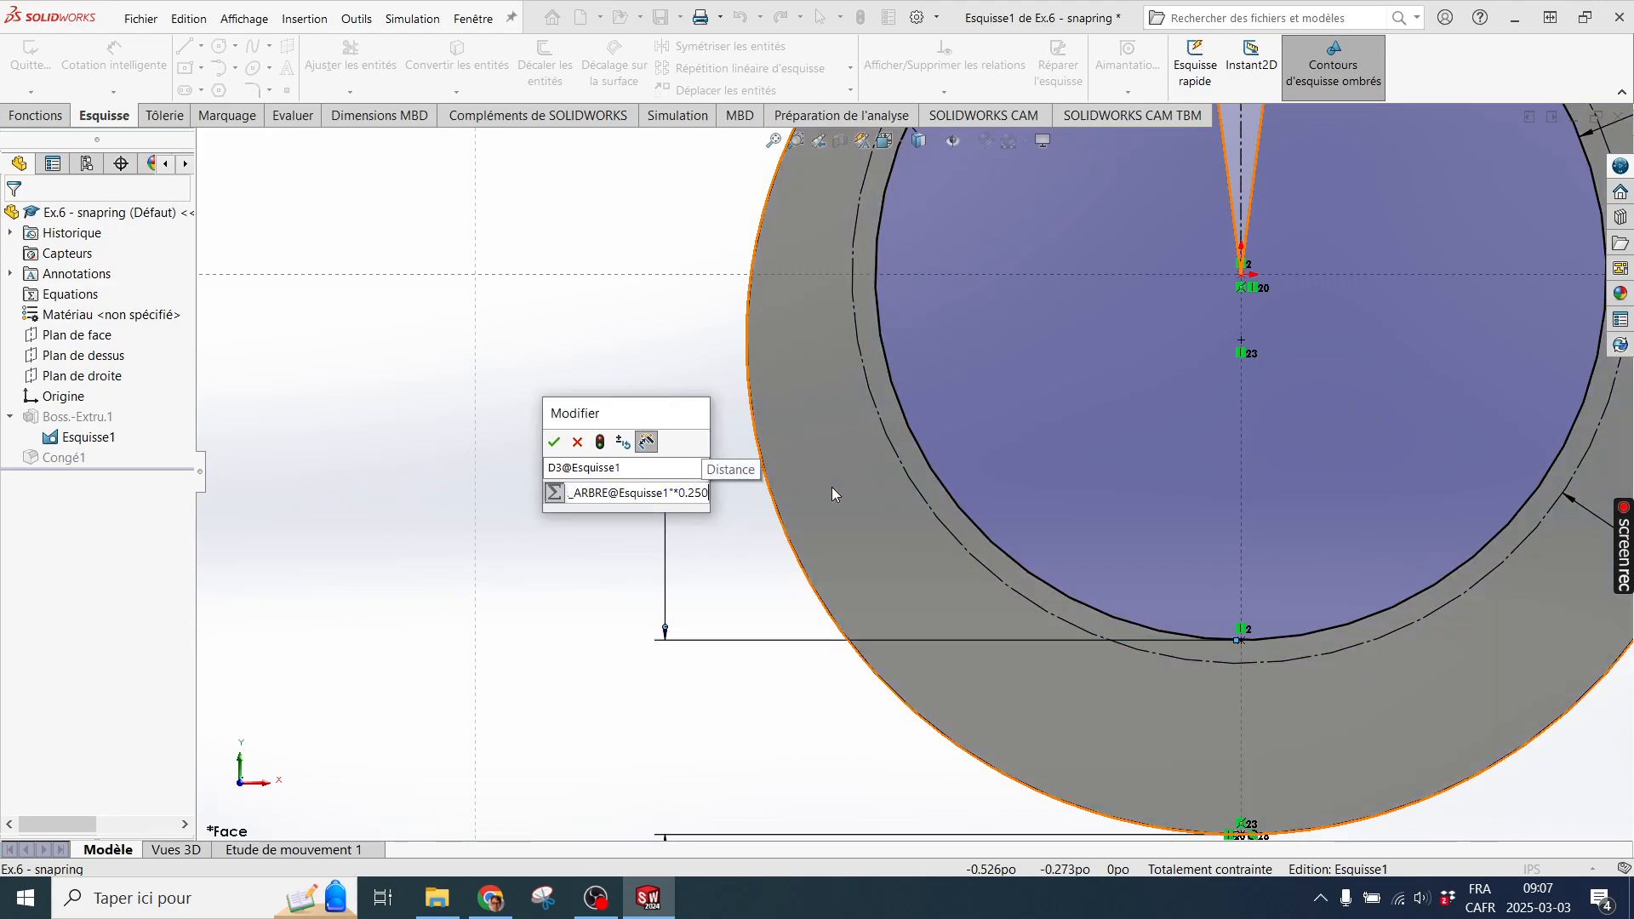
pyautogui.click(555, 441)
# Set the DIA ARBRE diameter to 3 inches and examine the rescaled sketch around the lugs.
pyautogui.scroll(5, 856, 568)
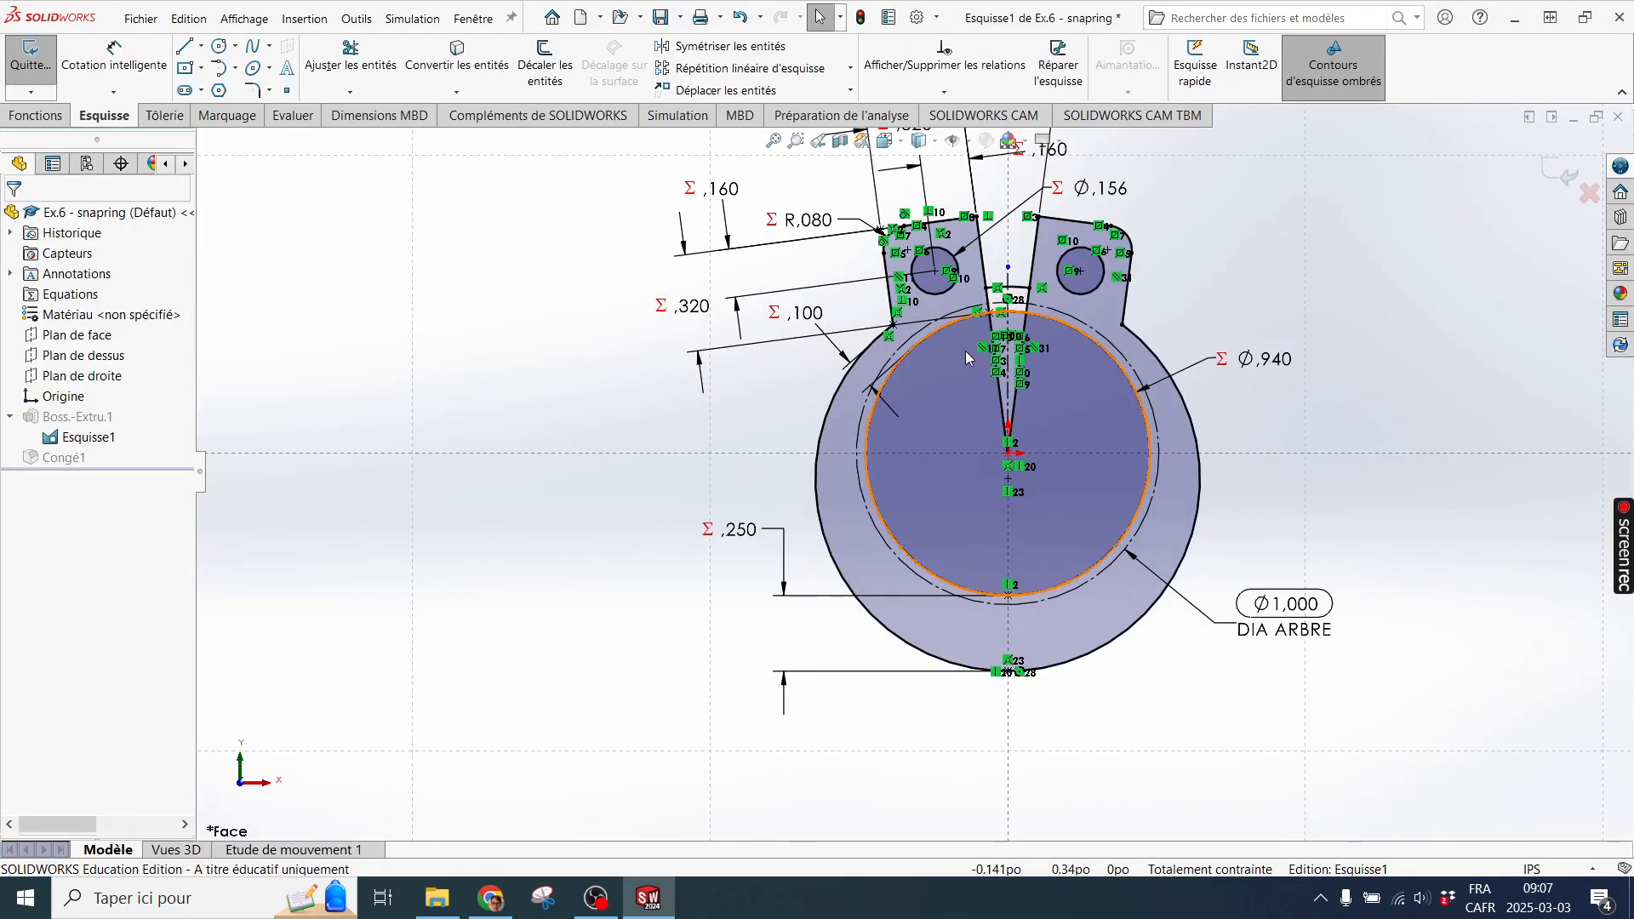
pyautogui.scroll(3, 914, 470)
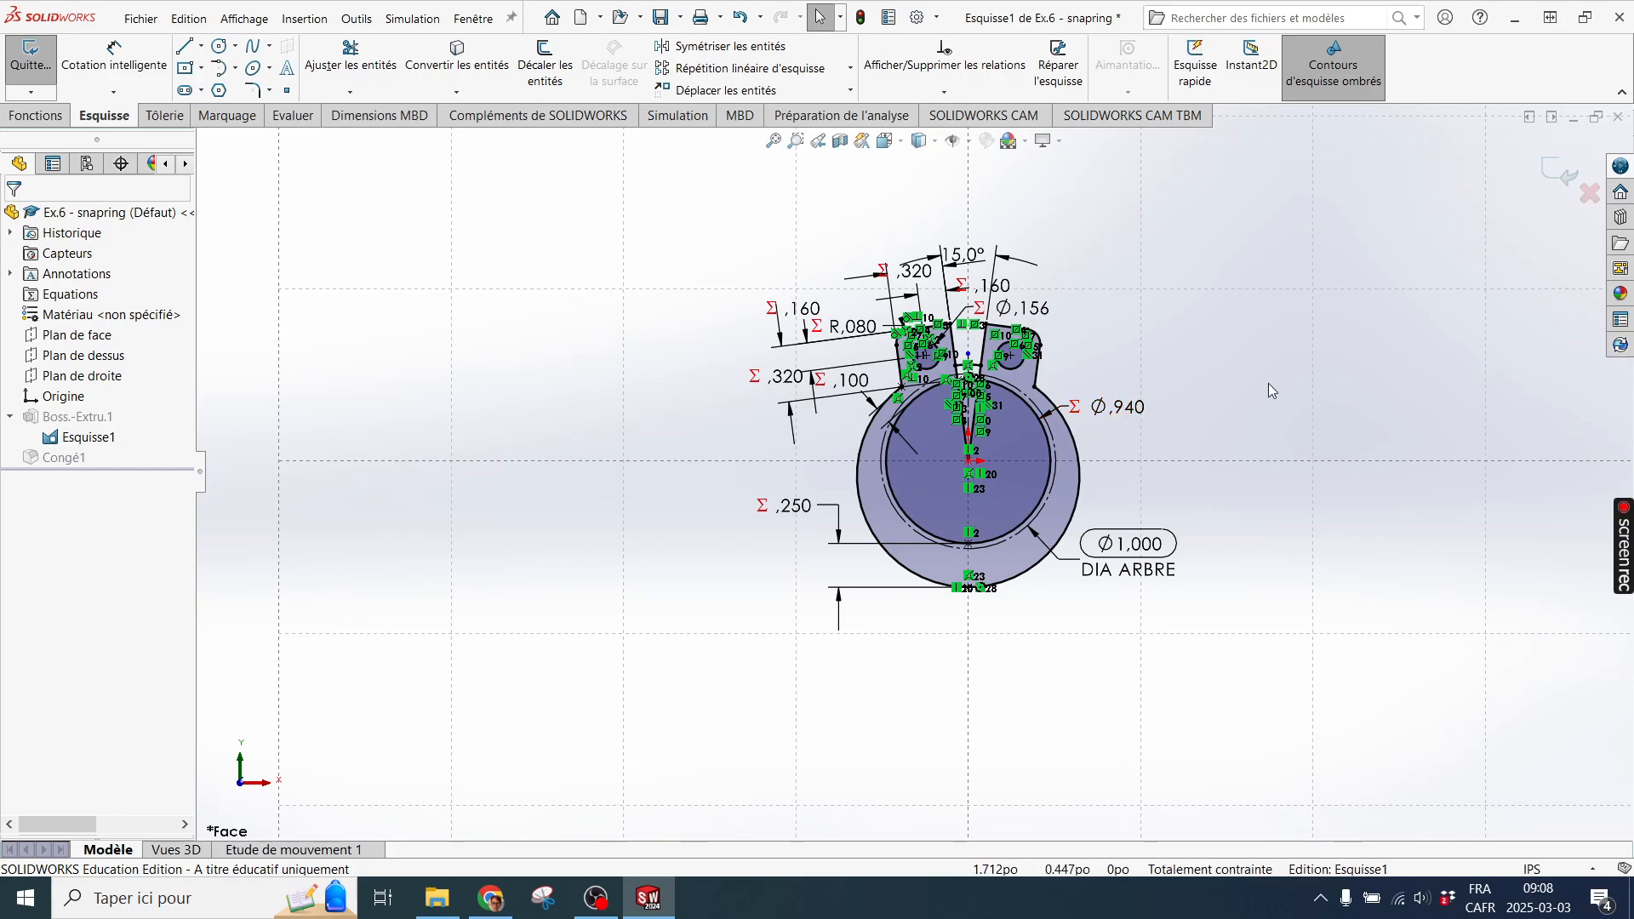
pyautogui.doubleClick(1157, 569)
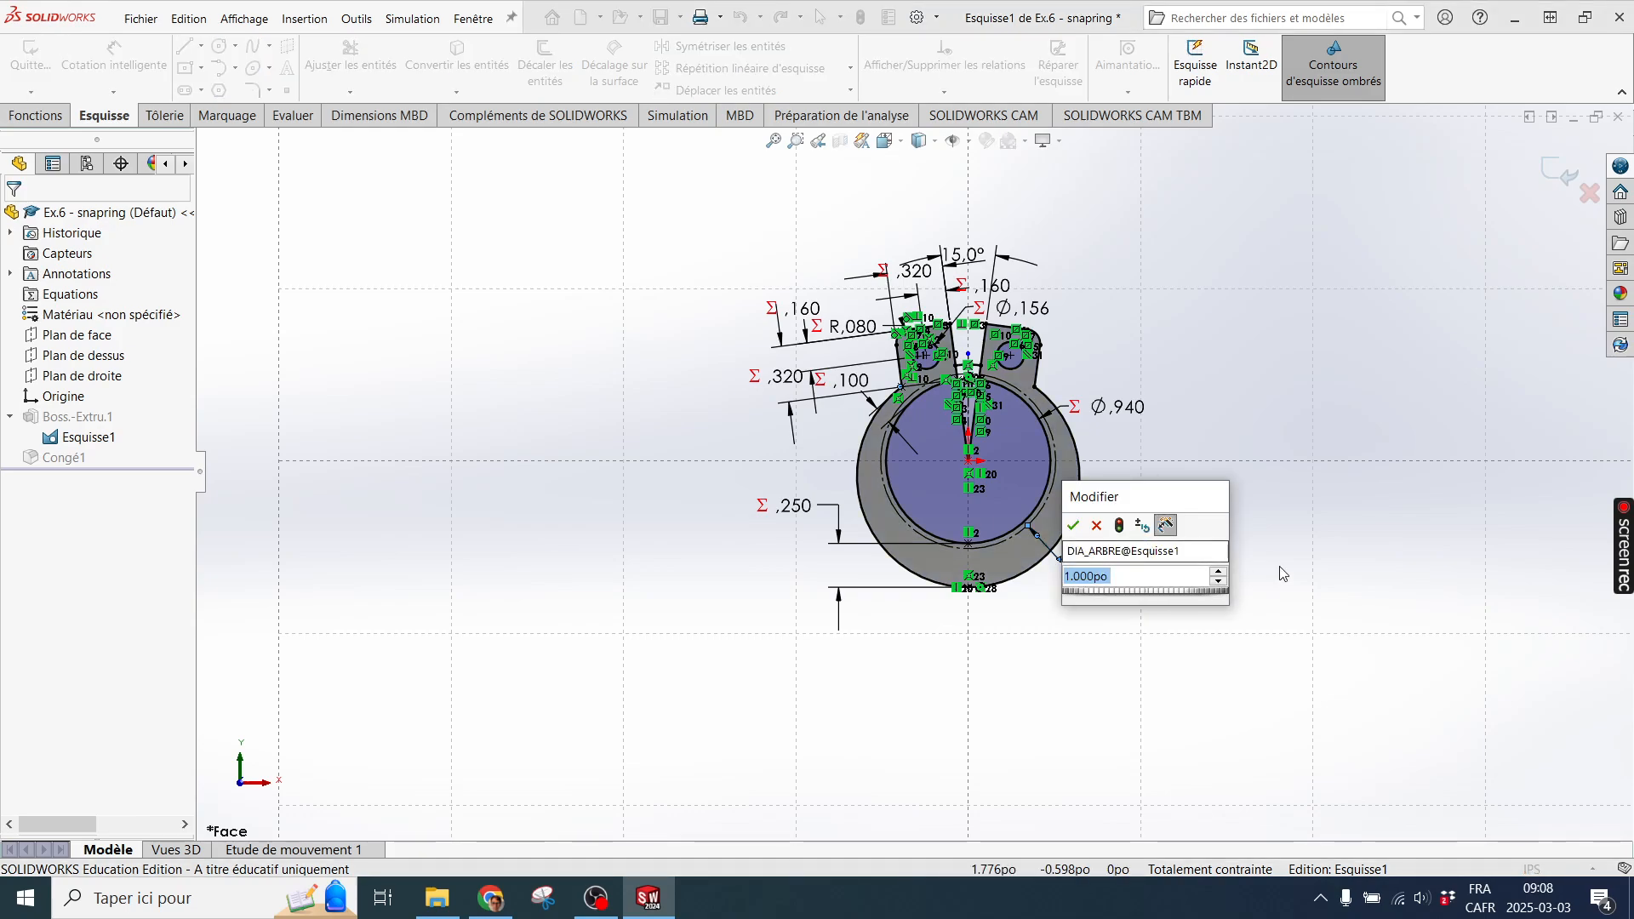
pyautogui.write('3')
pyautogui.press('Return')
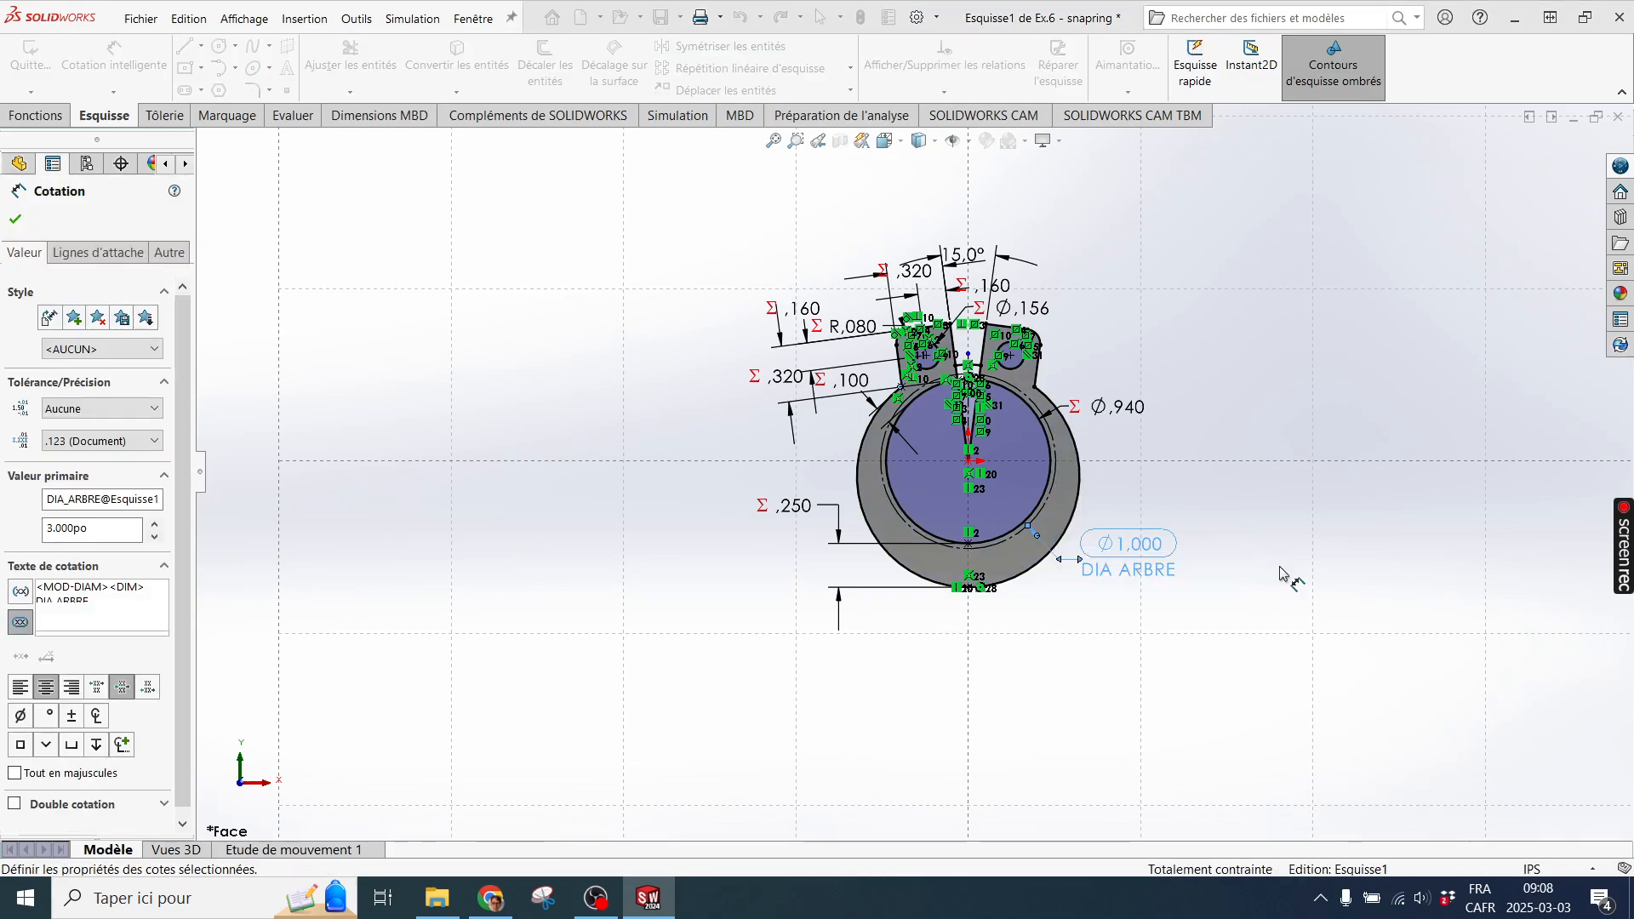
pyautogui.scroll(4, 870, 421)
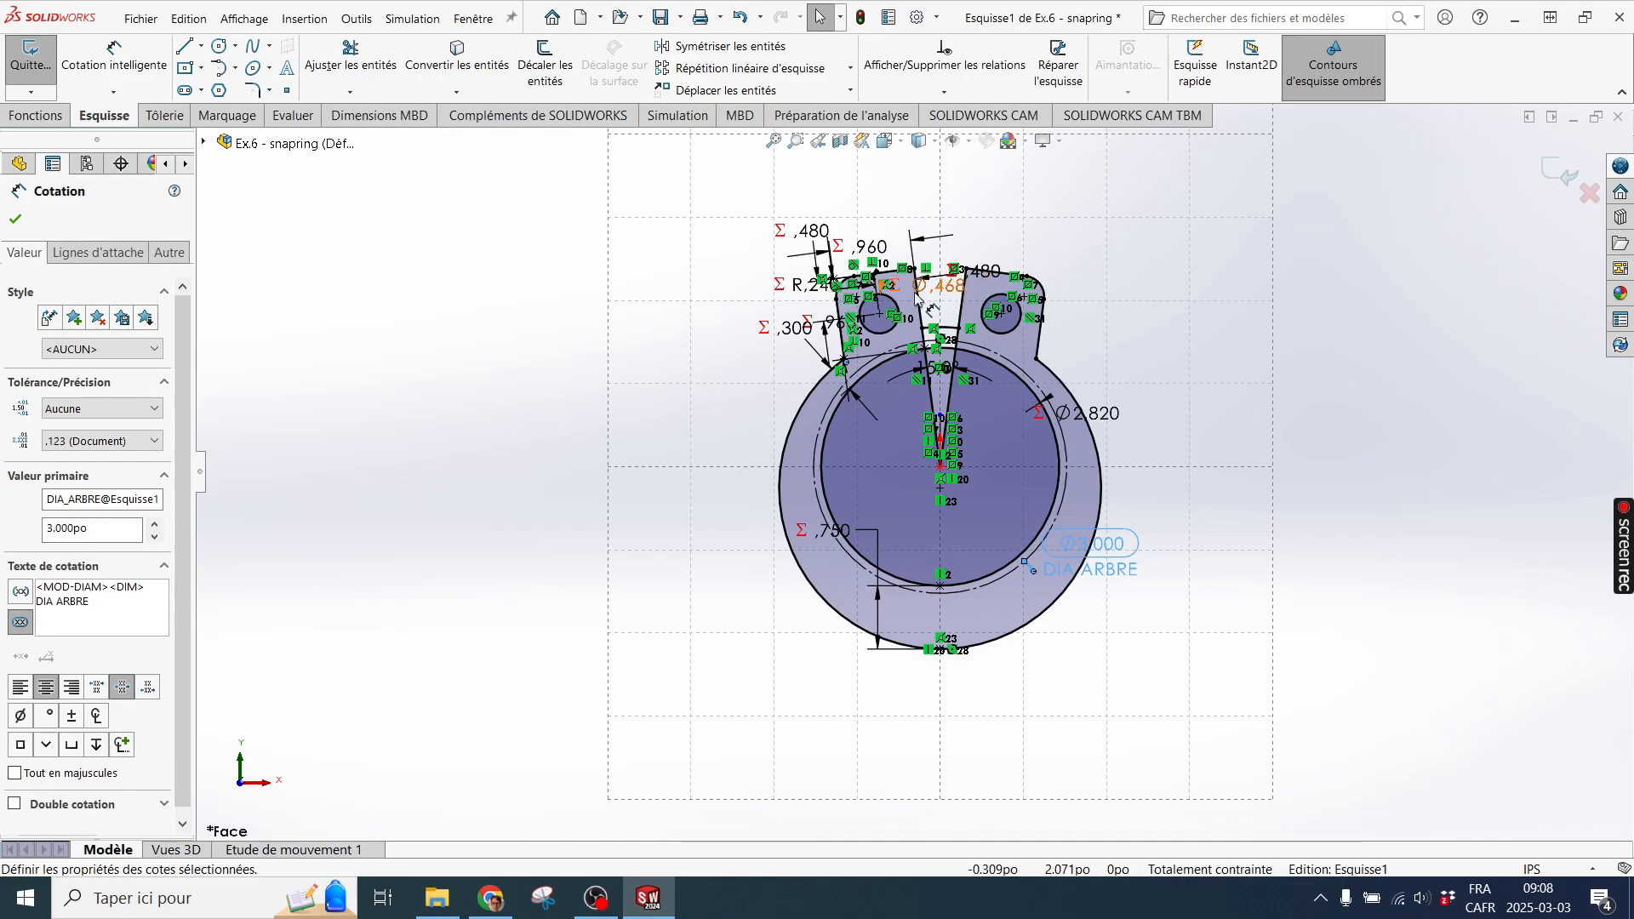
pyautogui.scroll(-6, 885, 285)
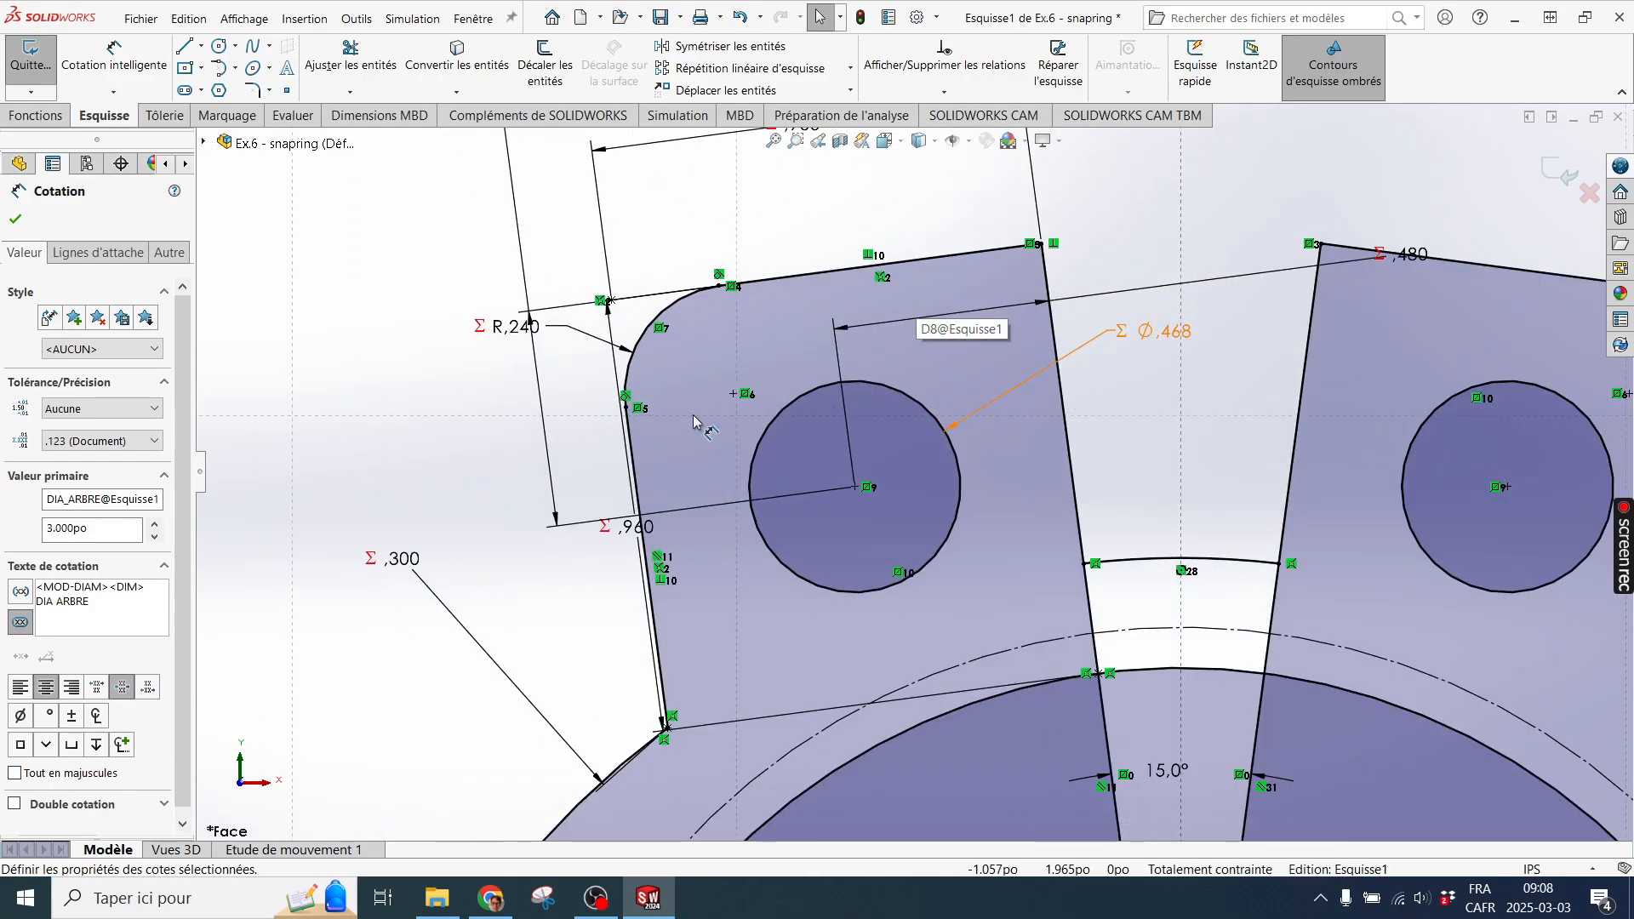
# Set the DIA ARBRE shaft diameter to 0.250 inches and exit the sketch to rebuild the snap ring.
pyautogui.scroll(5, 1013, 501)
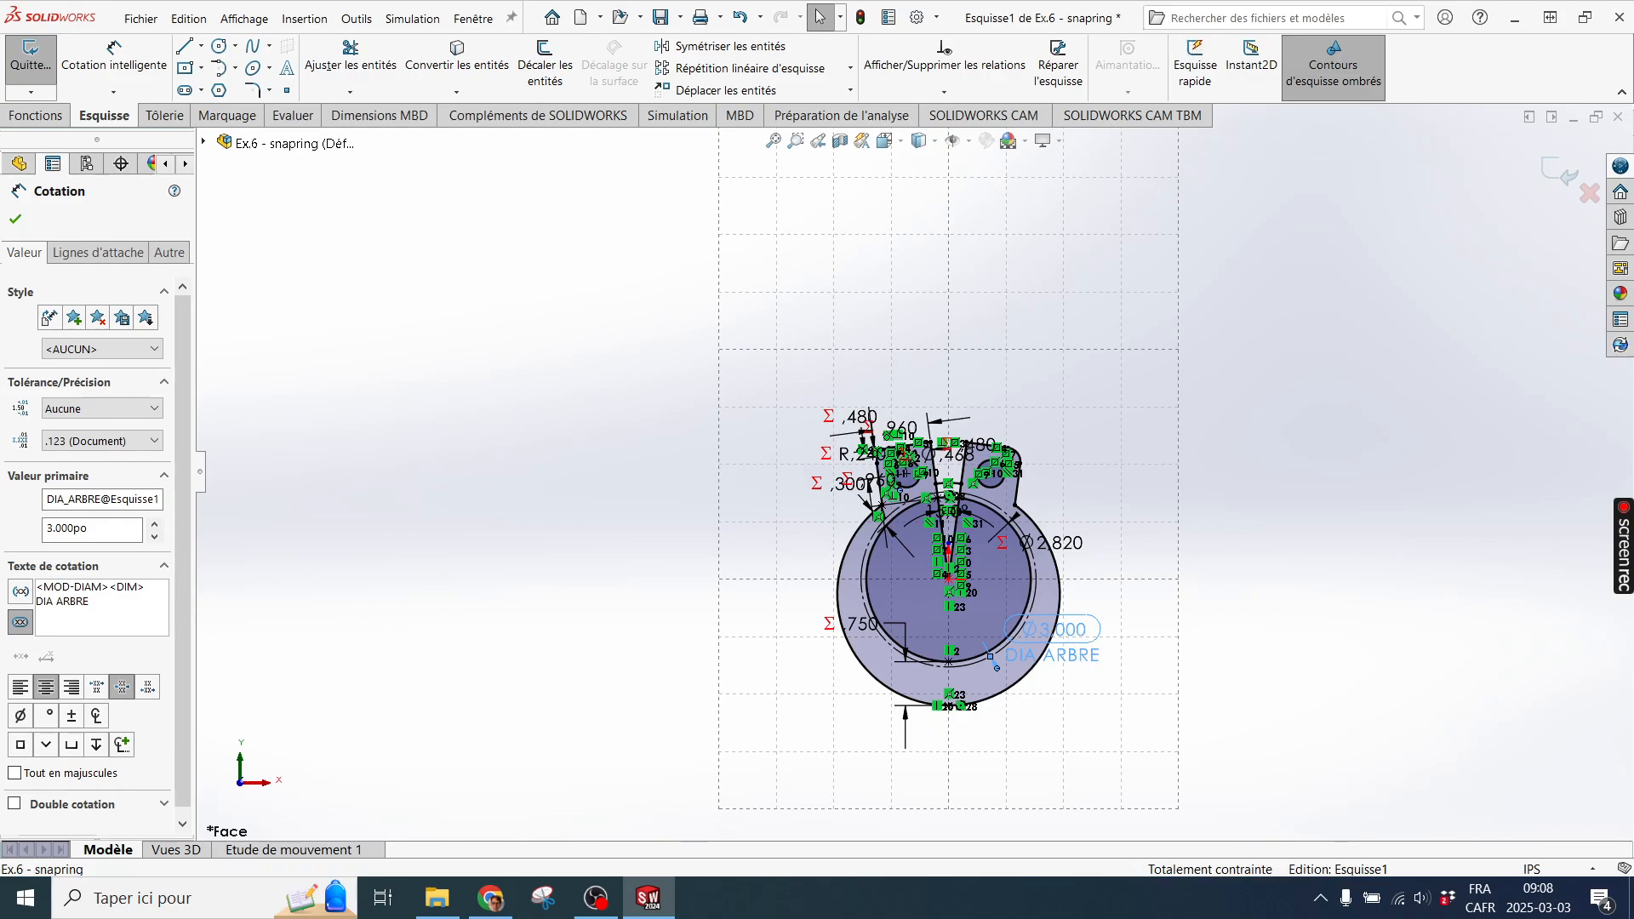
pyautogui.doubleClick(1069, 633)
pyautogui.write('1')
pyautogui.press('Return')
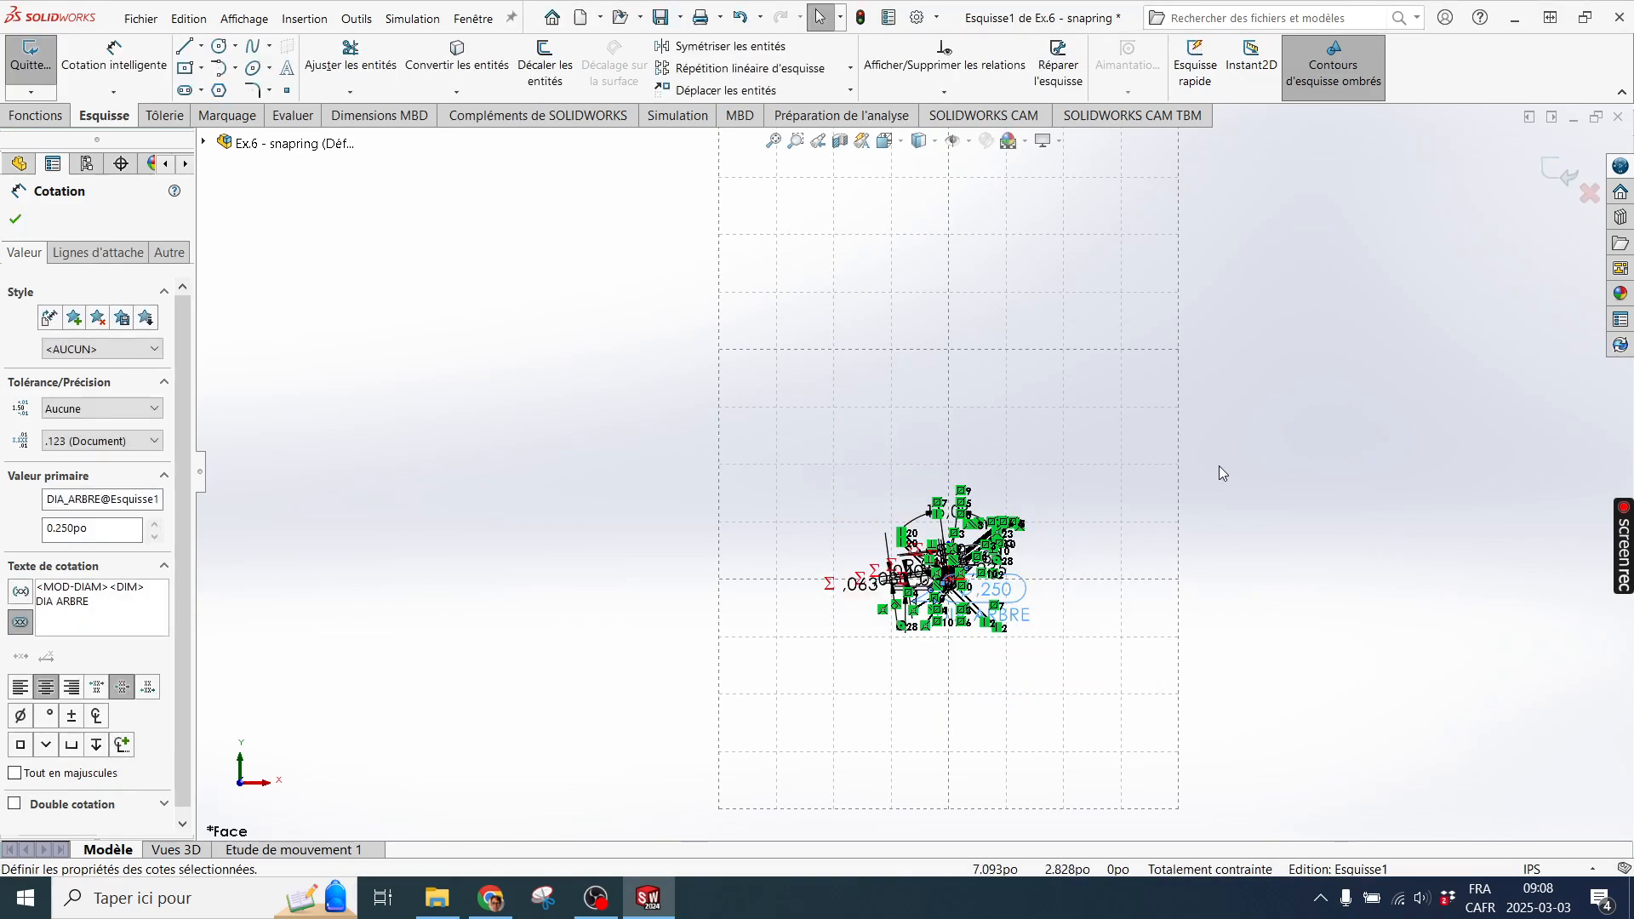
pyautogui.scroll(-5, 918, 565)
pyautogui.scroll(-5, 1109, 650)
pyautogui.scroll(-5, 822, 534)
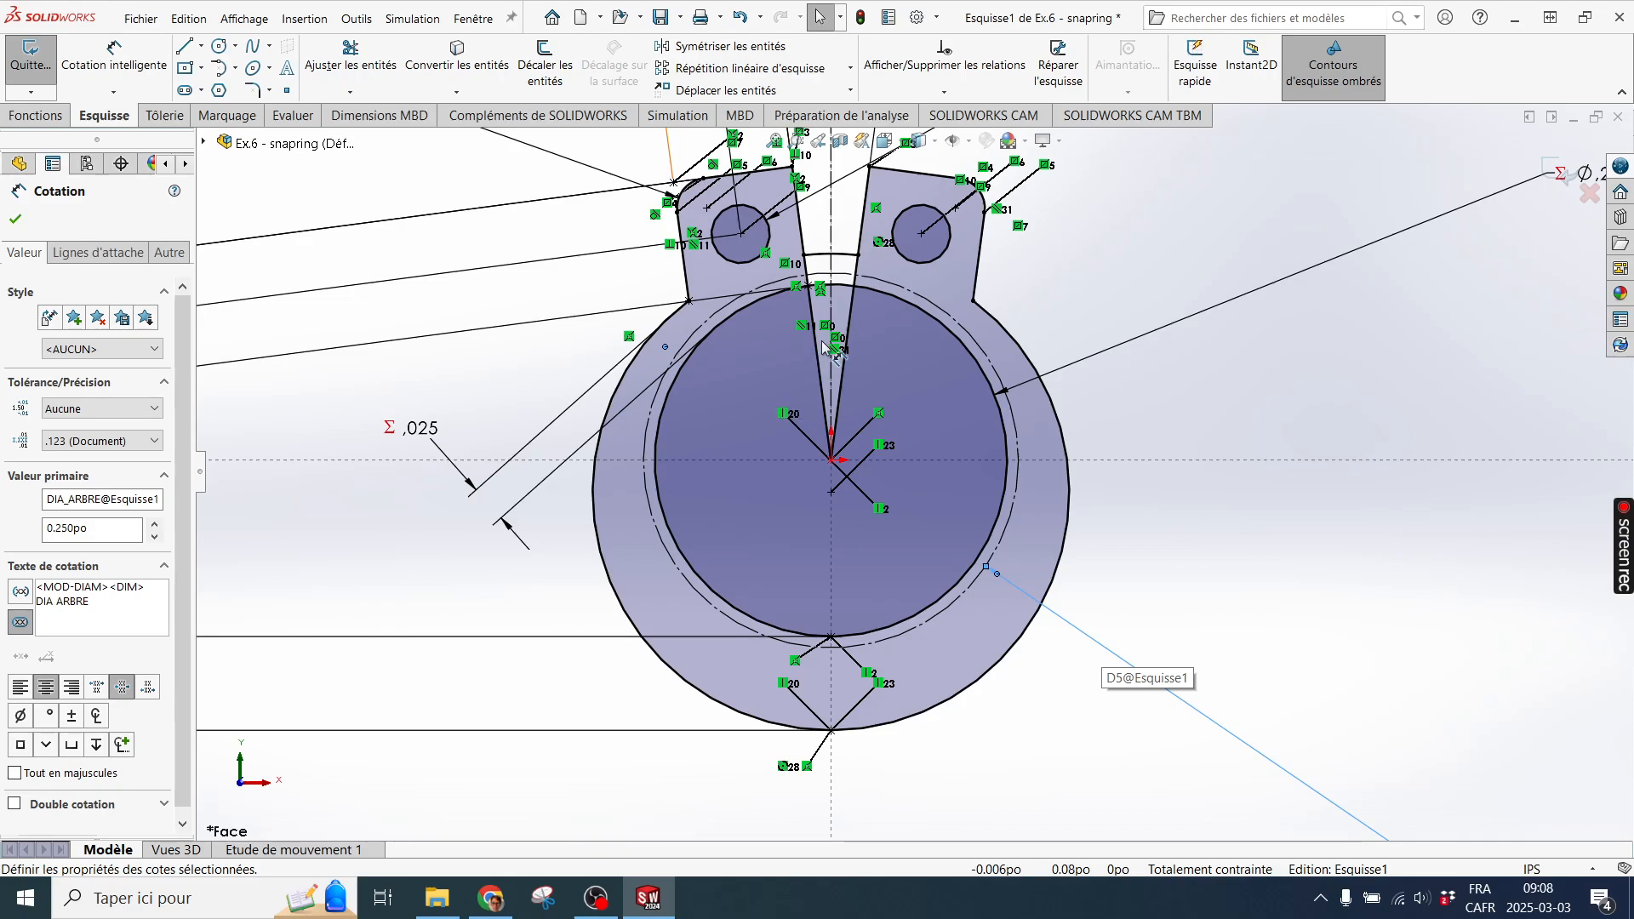
pyautogui.scroll(-3, 949, 491)
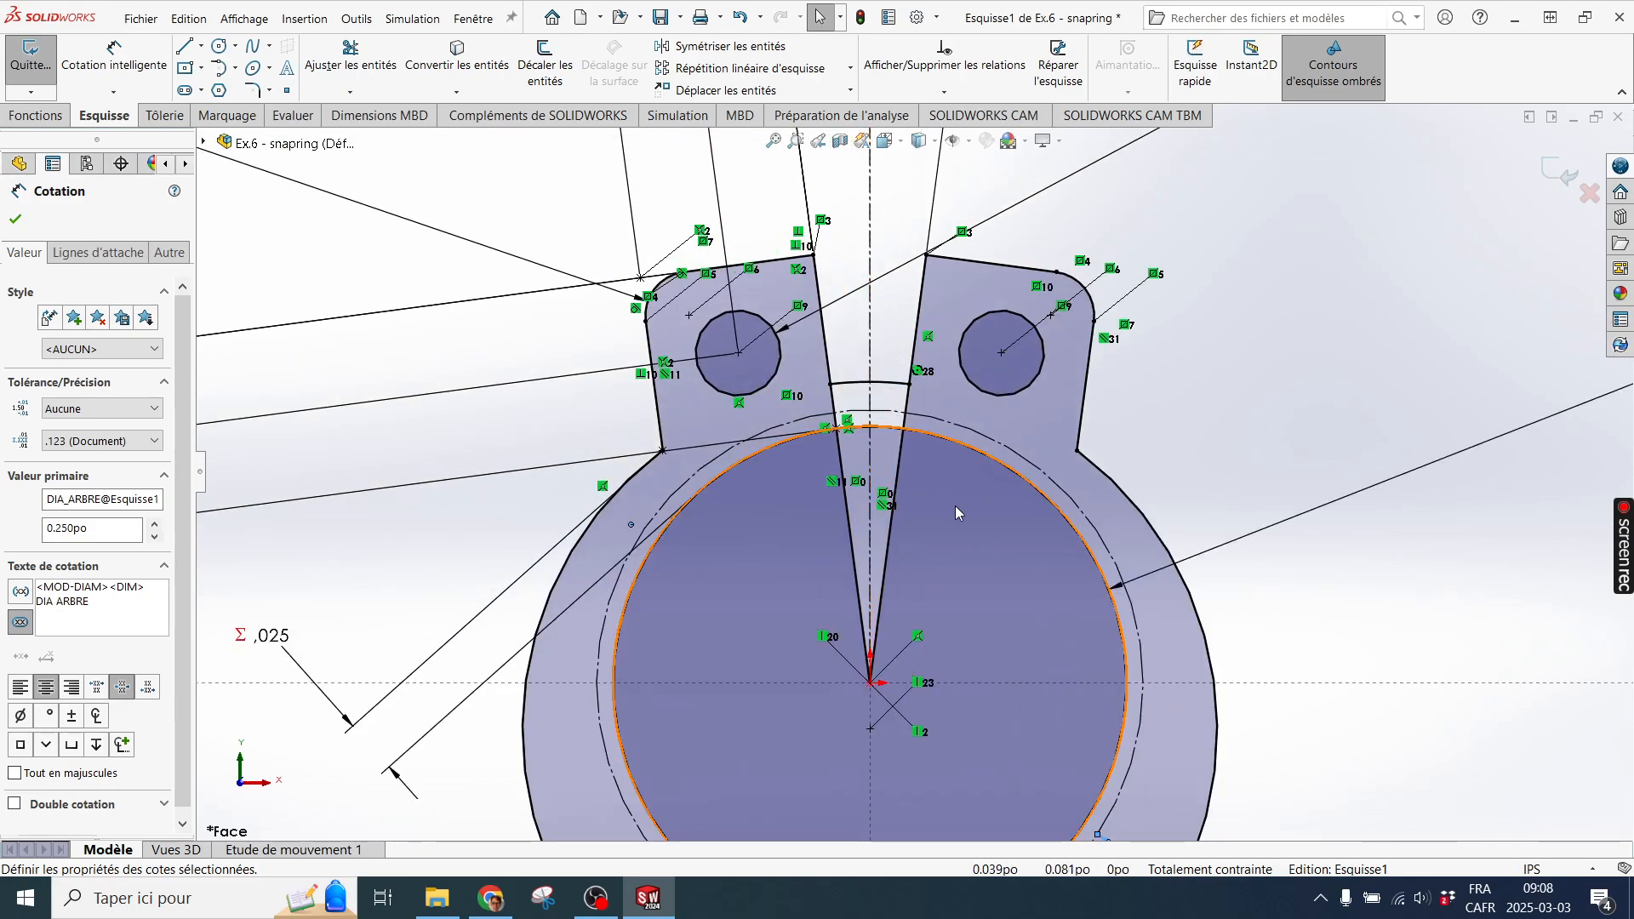
pyautogui.scroll(5, 955, 506)
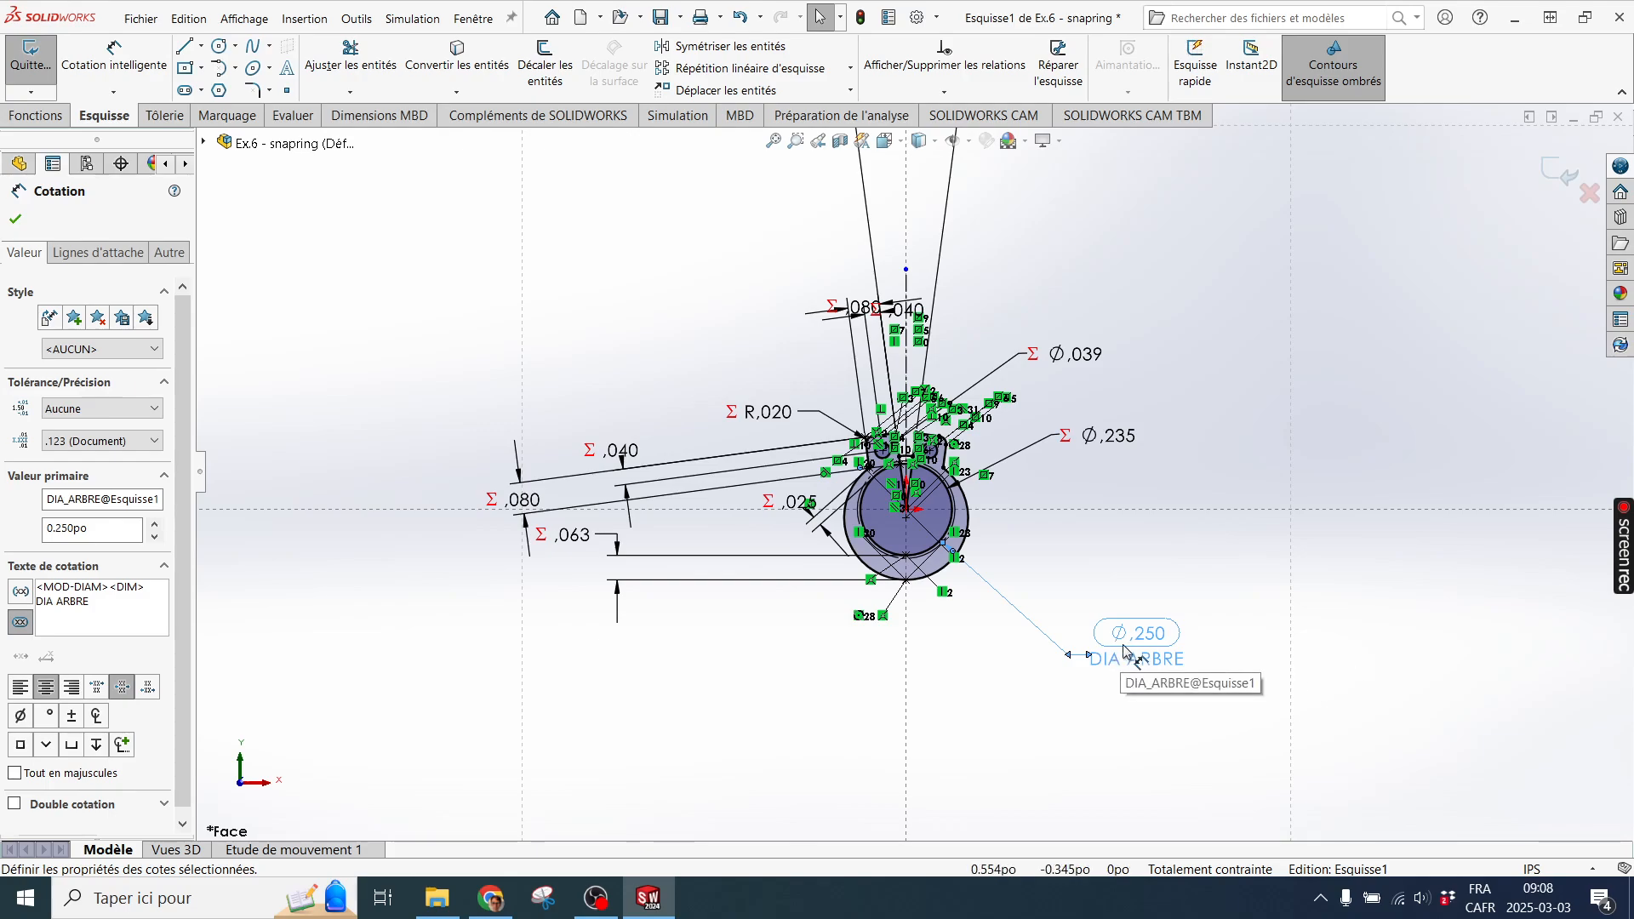
pyautogui.click(1557, 170)
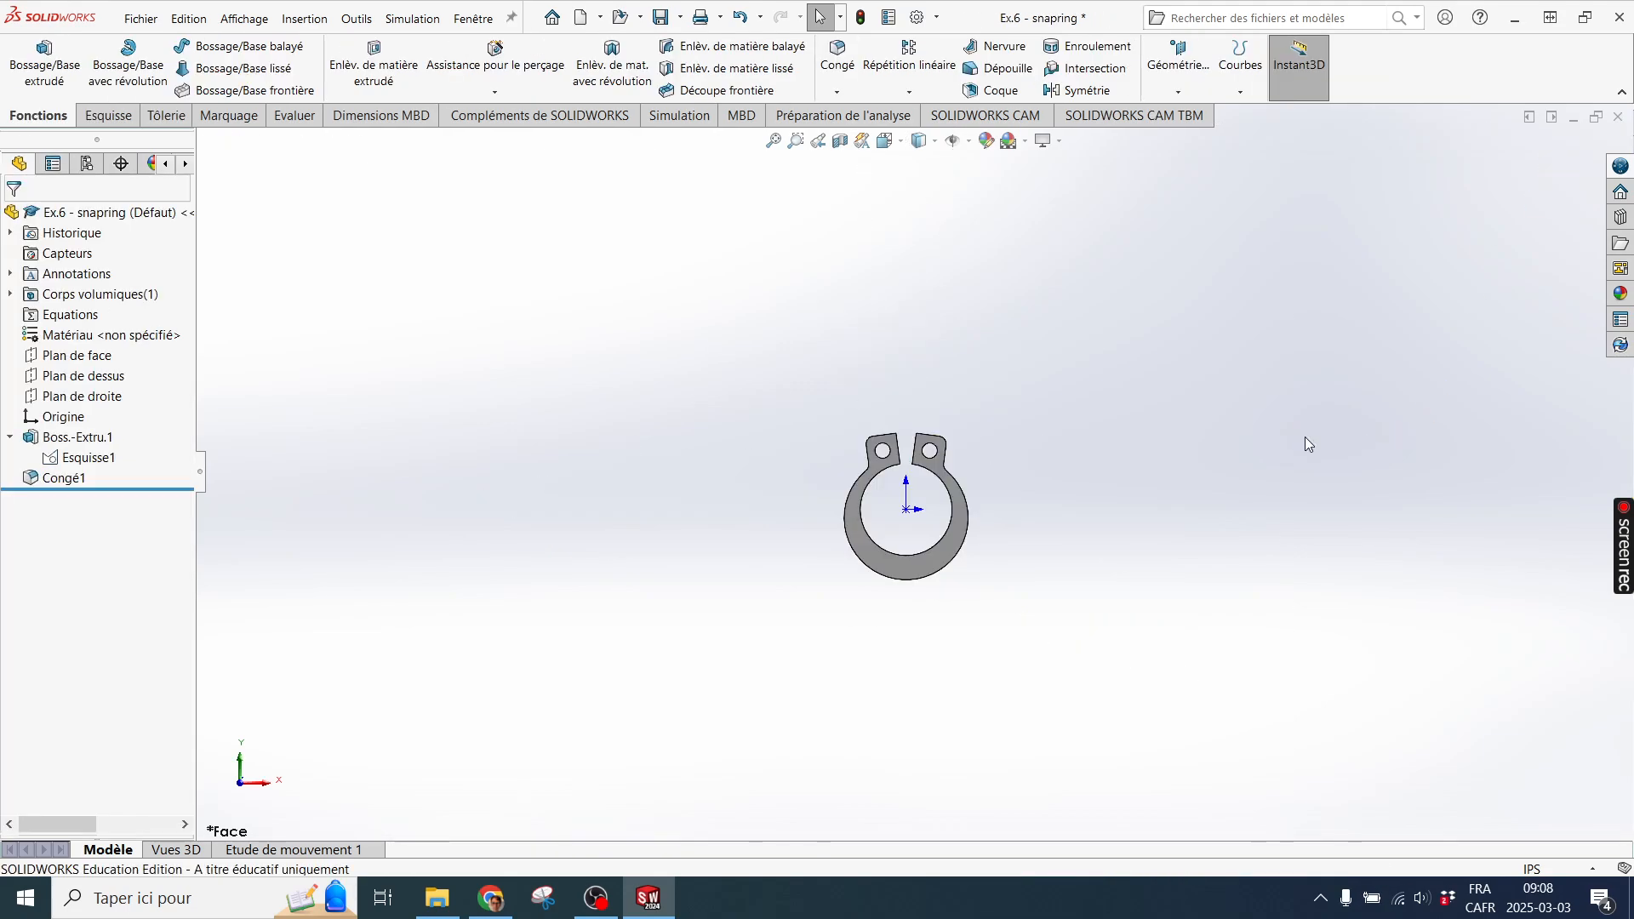